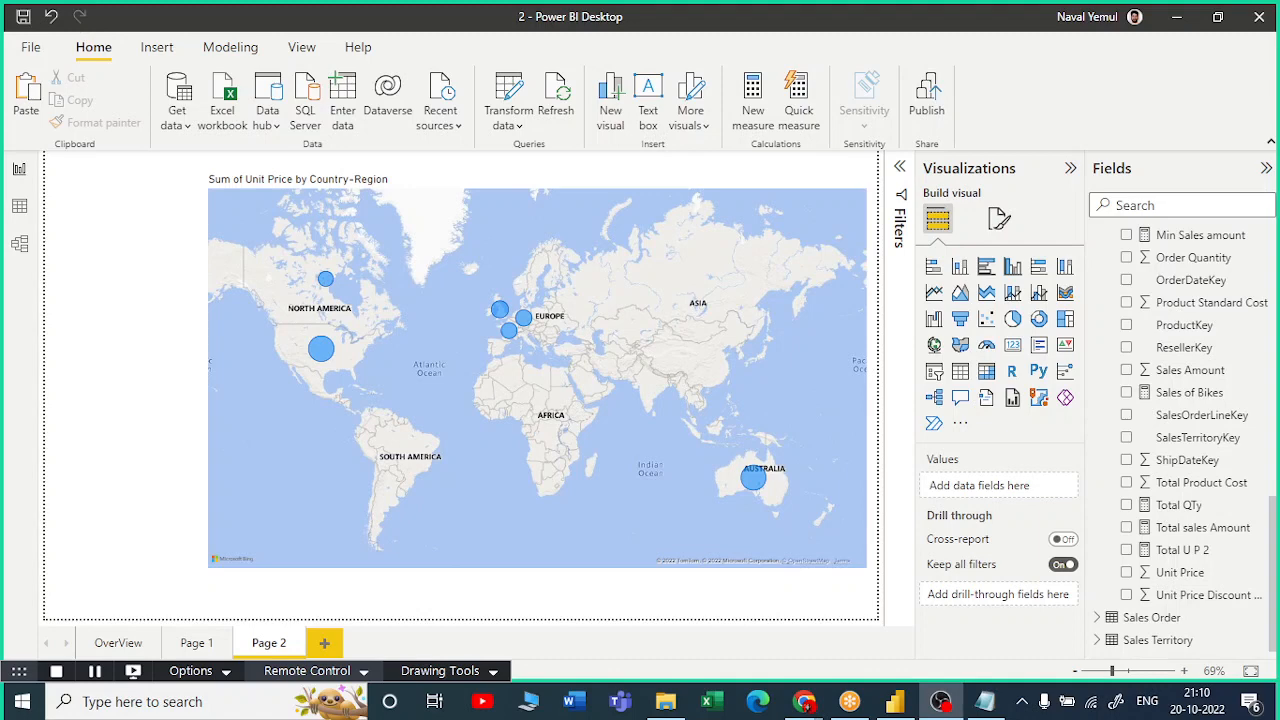
Open the OverView page and move the area chart down to the bottom edge of the page.
click(118, 642)
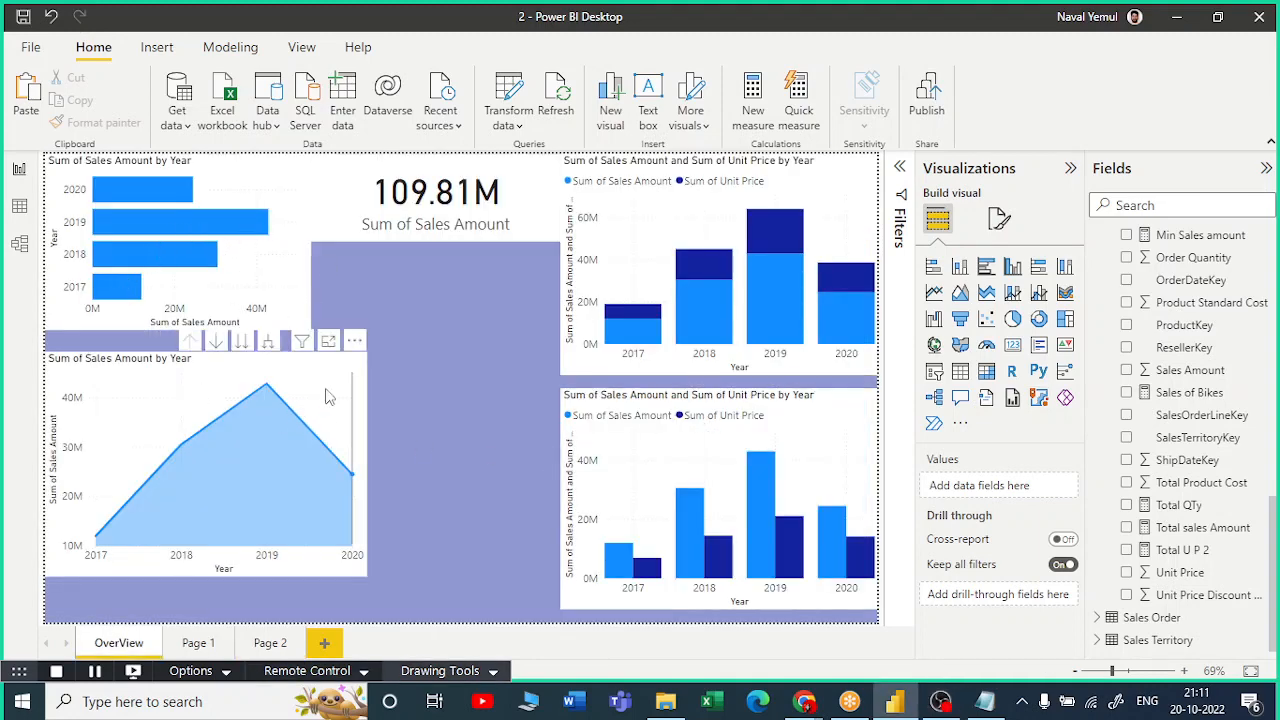
drag(330, 425, 329, 452)
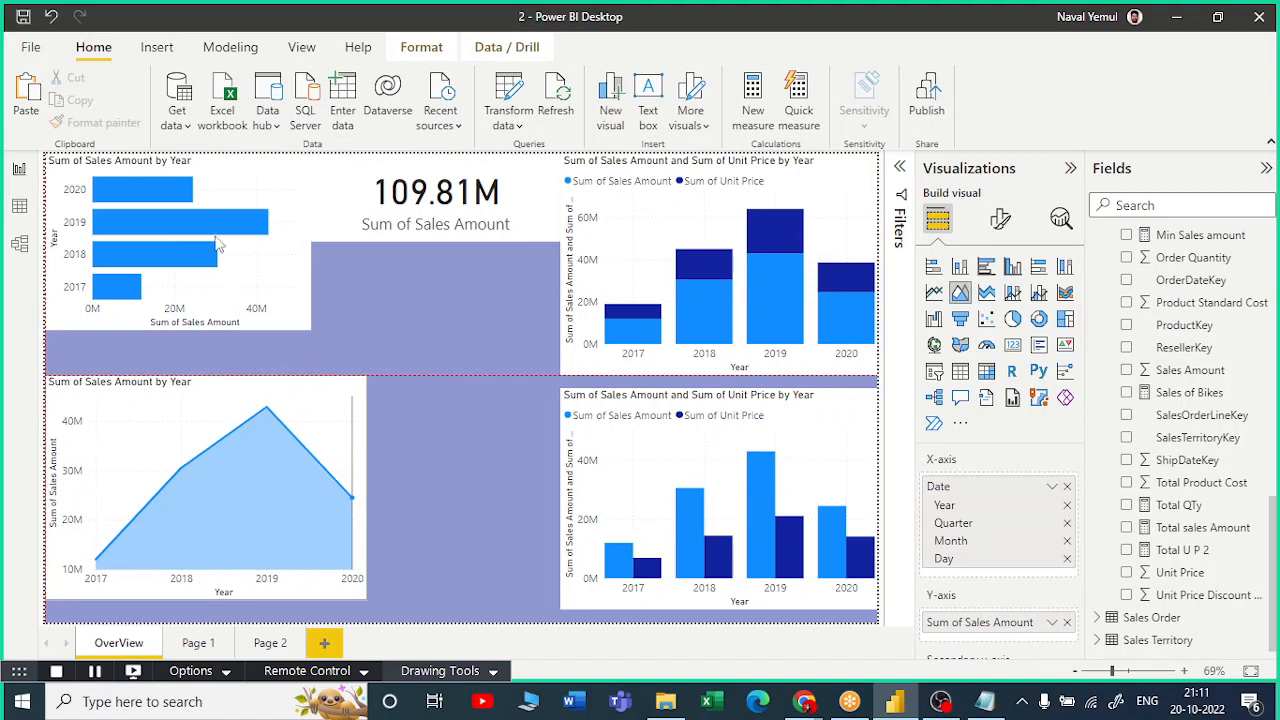
click(297, 328)
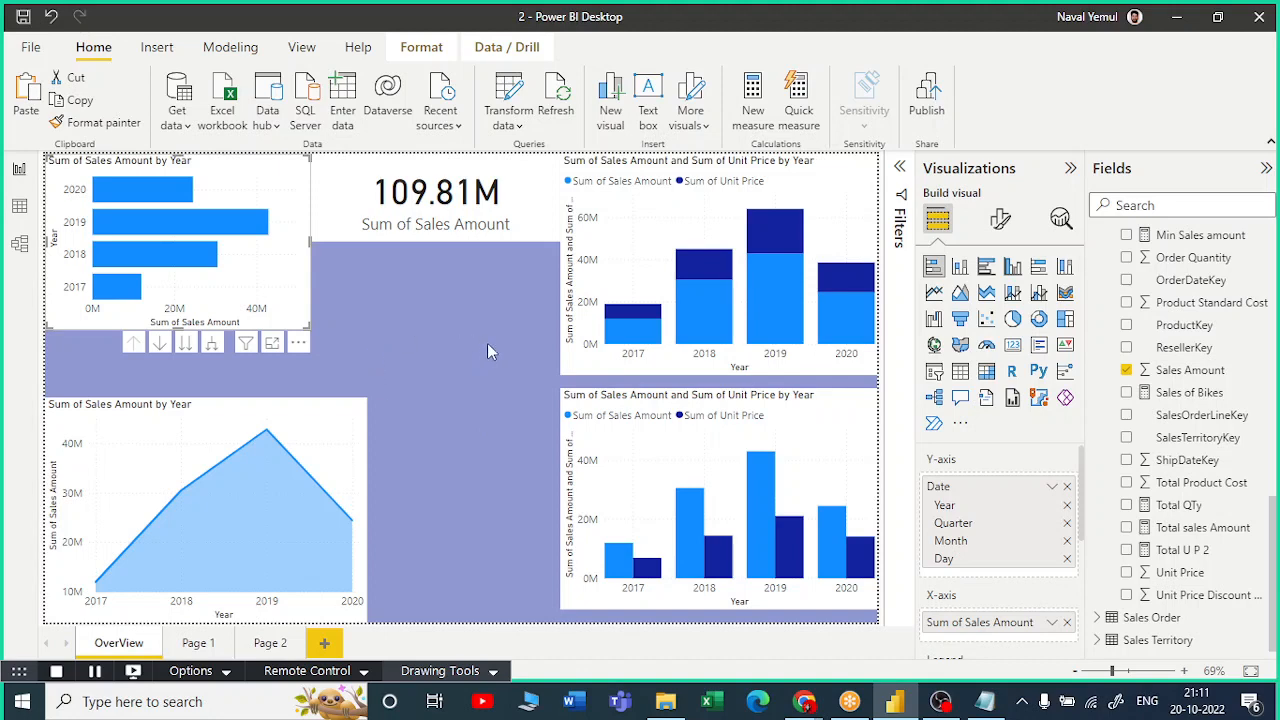
click(474, 415)
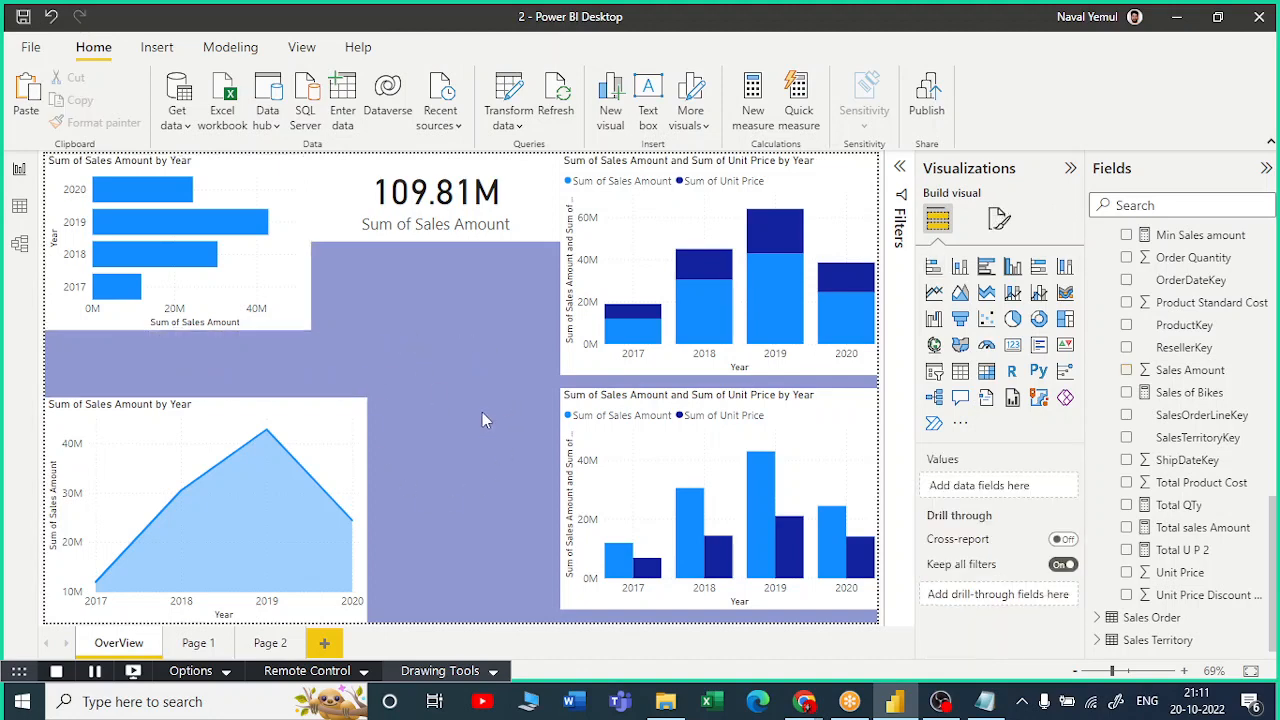
Enlarge the Sum of Sales Amount by Year bar chart and show it in focus mode with its formatting options open.
click(997, 228)
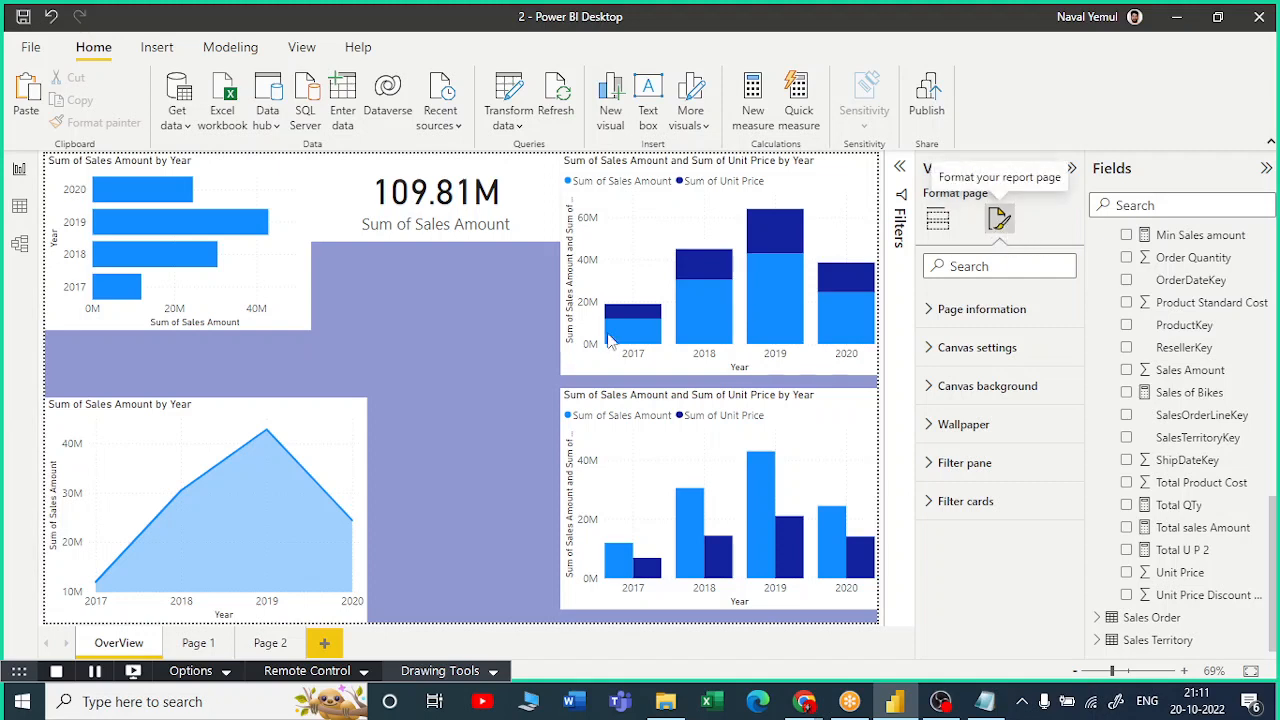
click(175, 245)
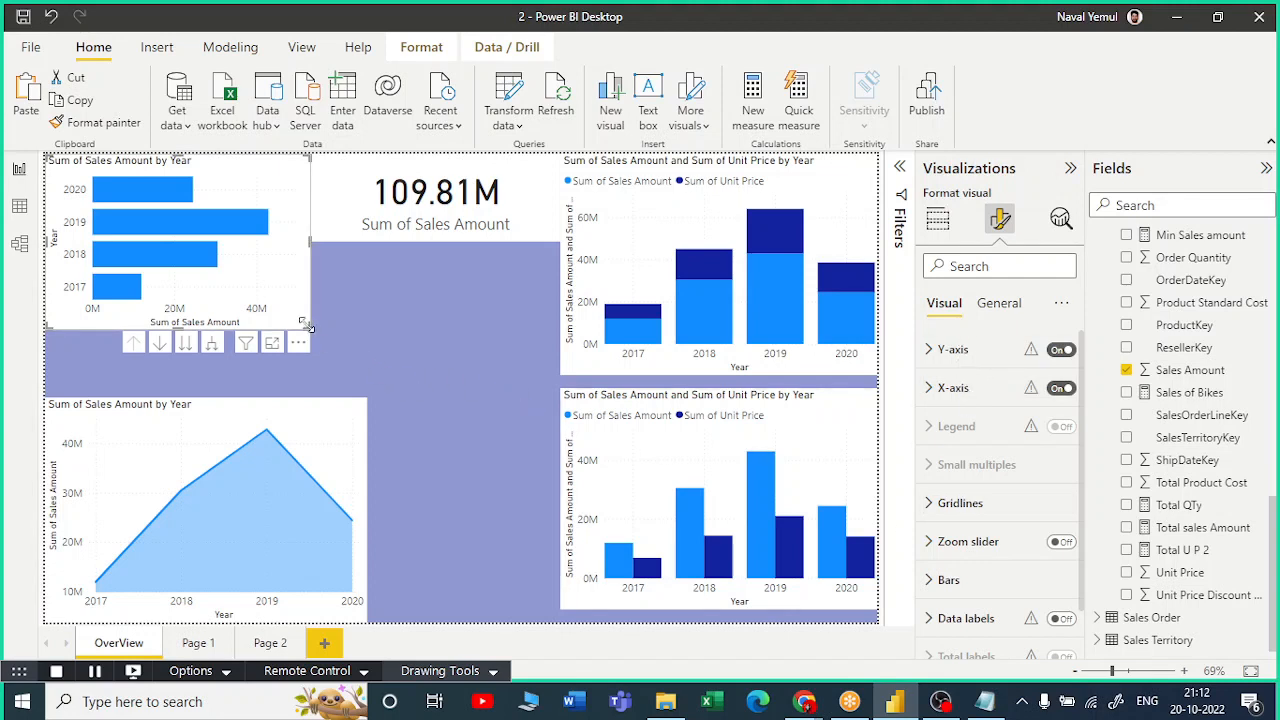
drag(305, 325, 513, 510)
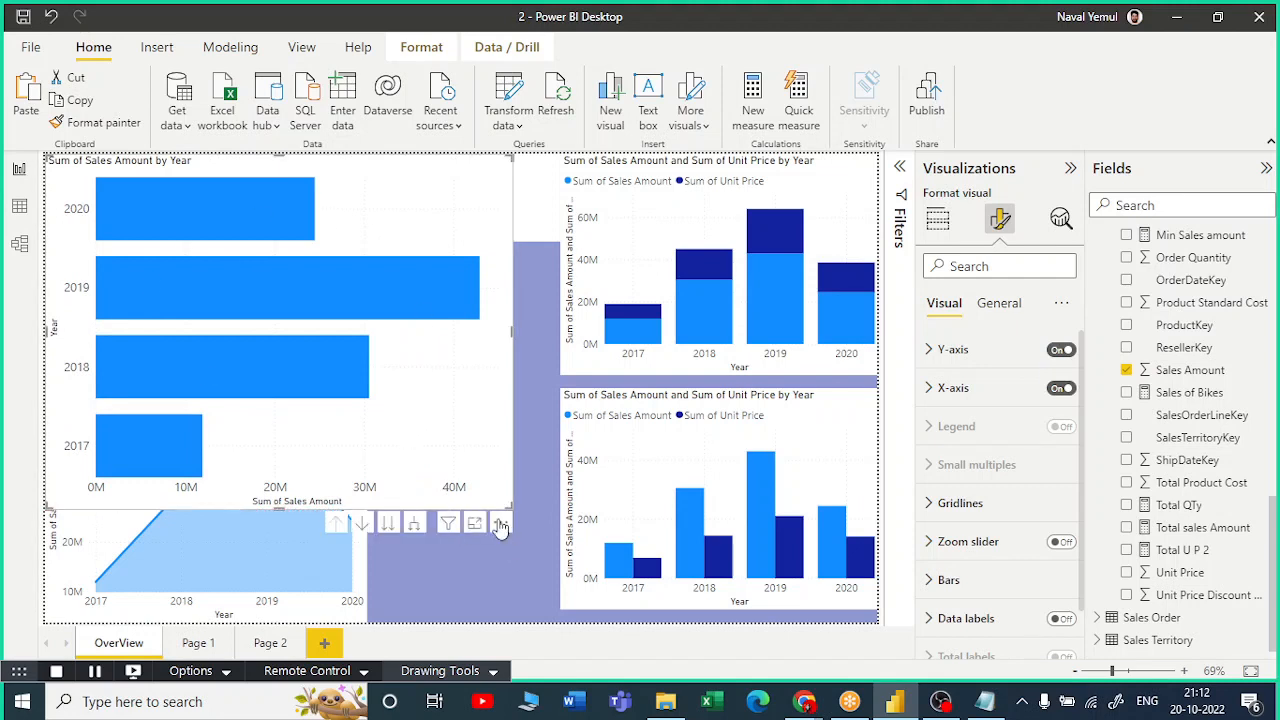
key(ctrl+z)
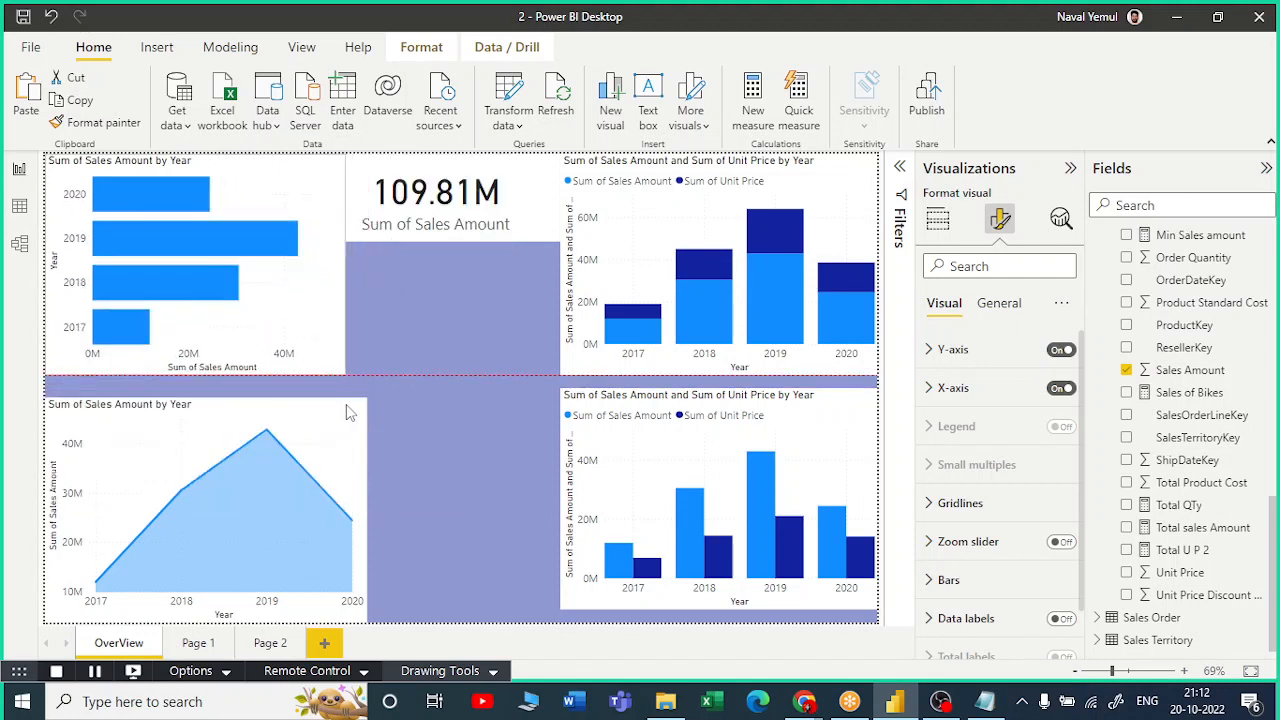
click(318, 388)
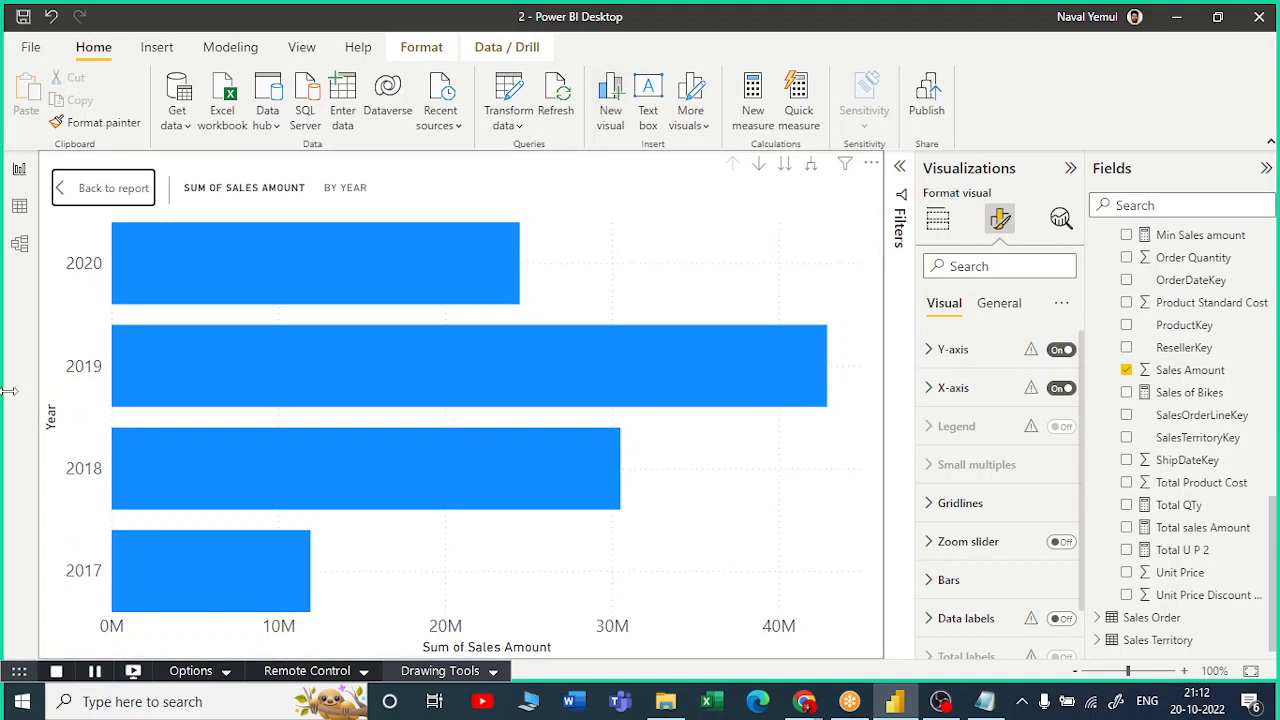
Switch the bar chart's Y-axis and X-axis off and back on.
click(1060, 350)
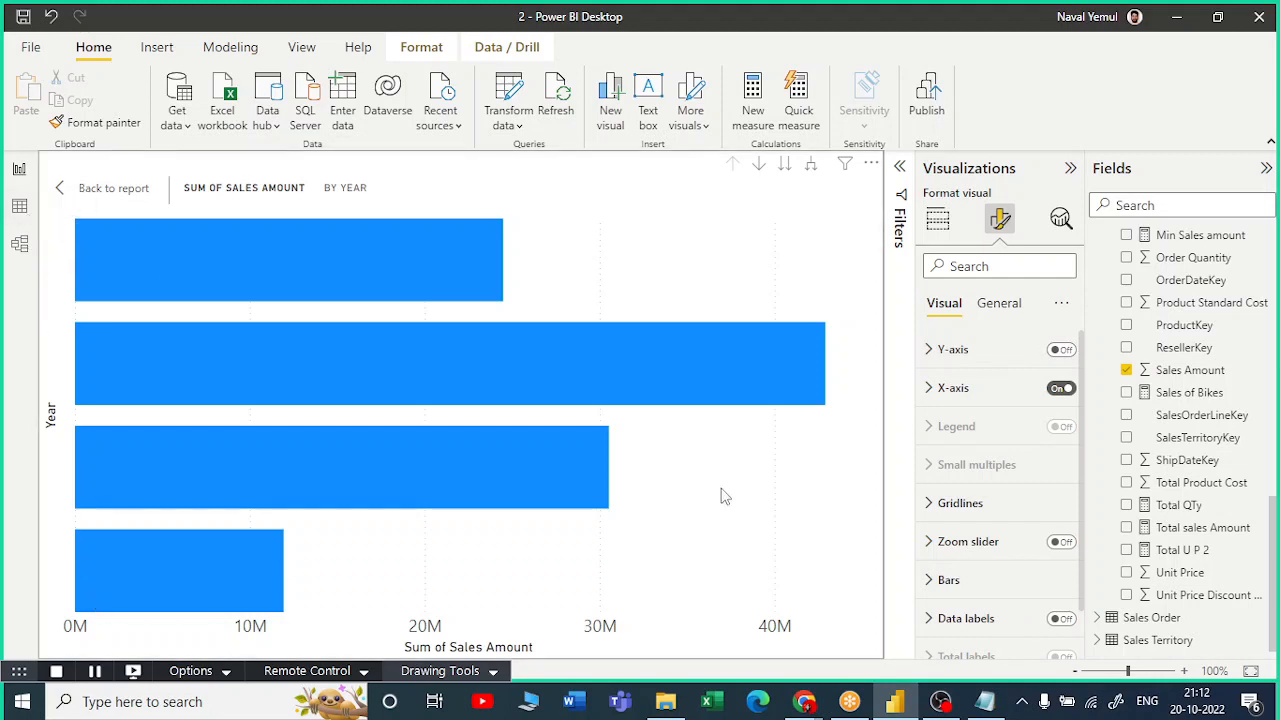
click(1060, 389)
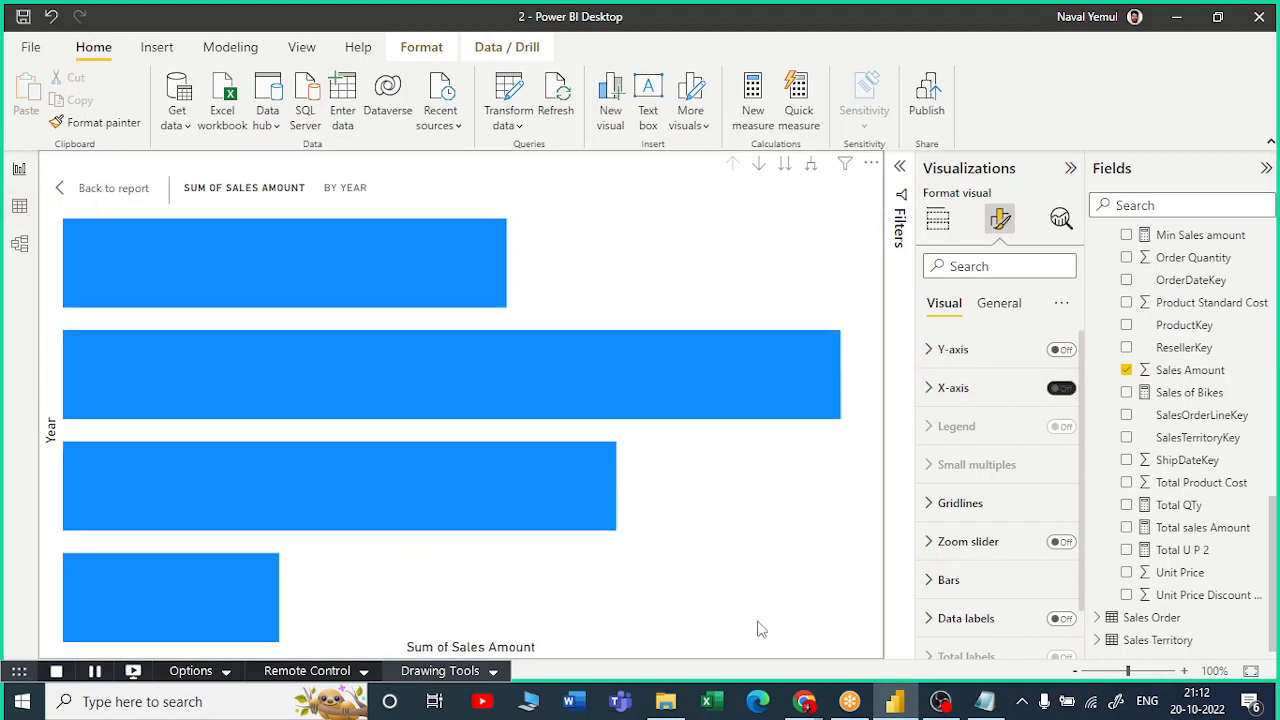
click(1060, 389)
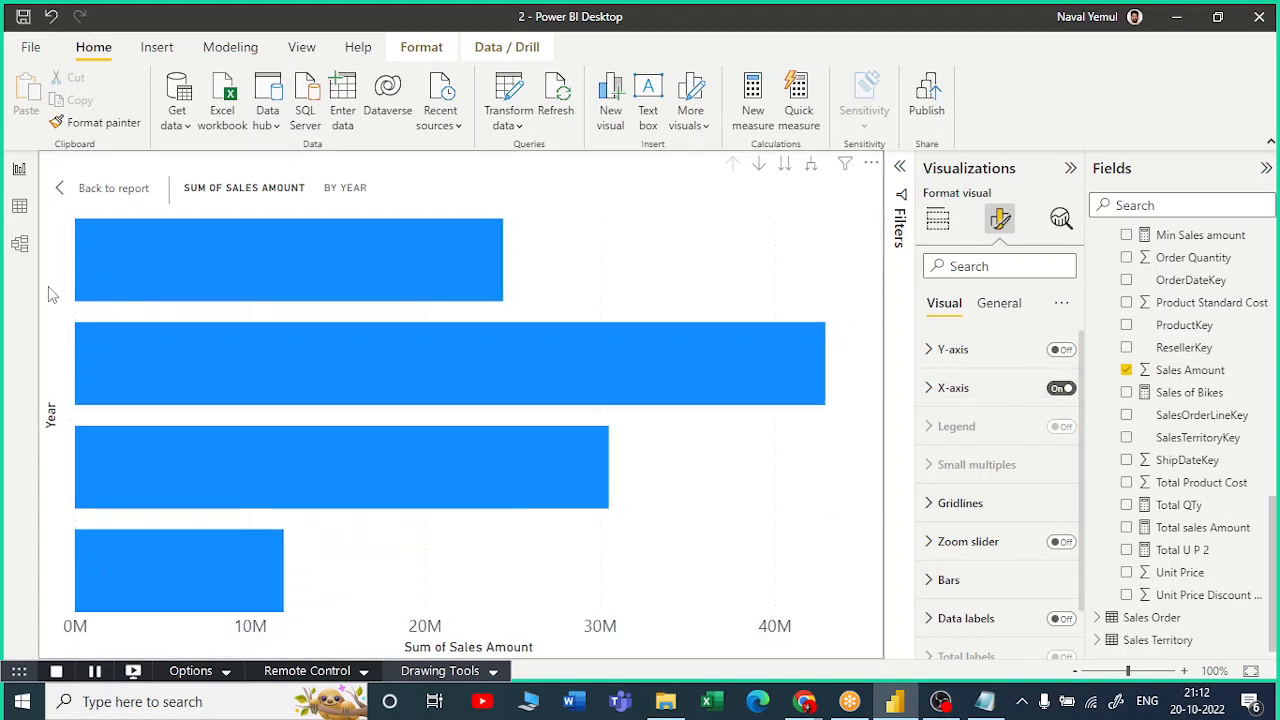
click(1060, 350)
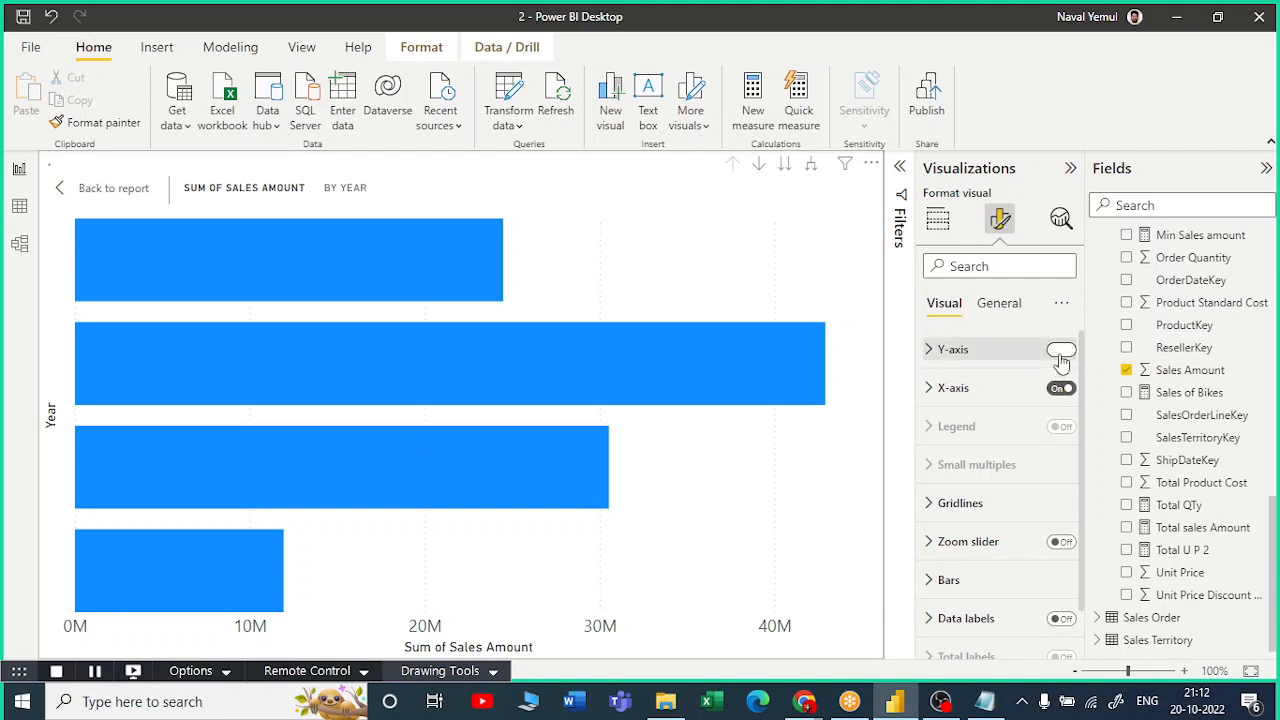
Try the Categorical type for the bar chart's Y-axis and return it to Continuous.
click(929, 352)
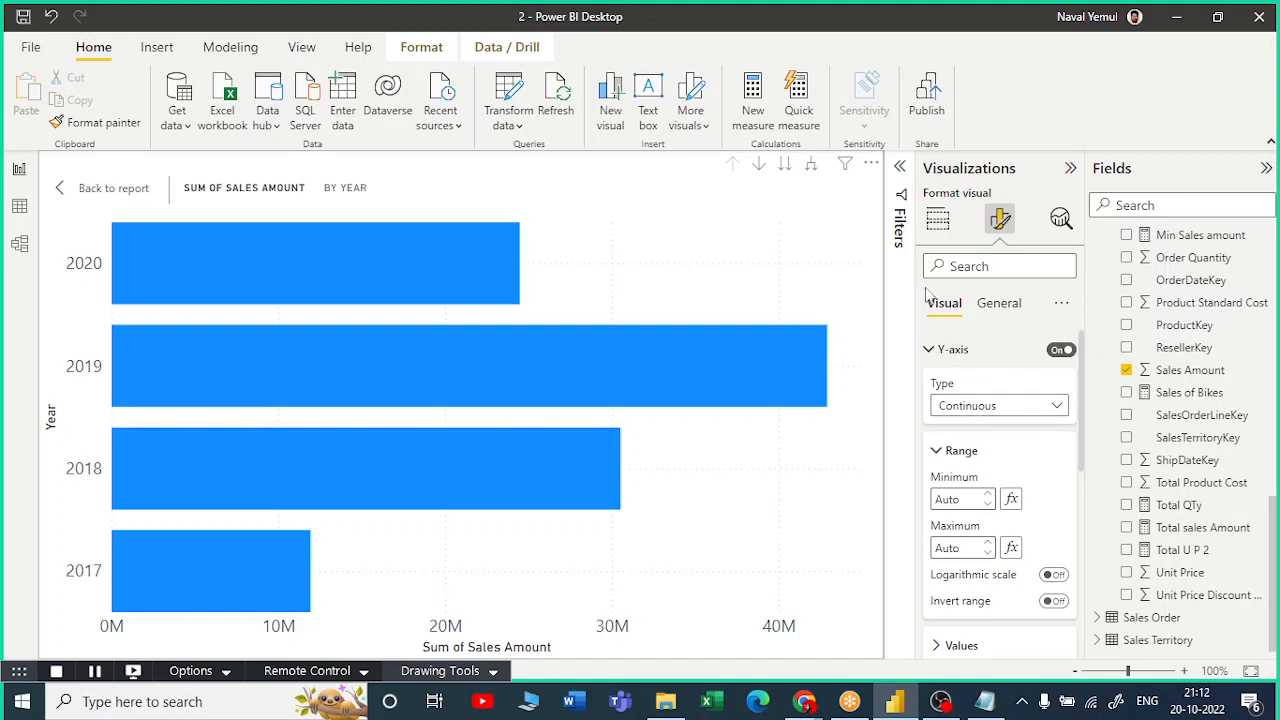
click(1010, 405)
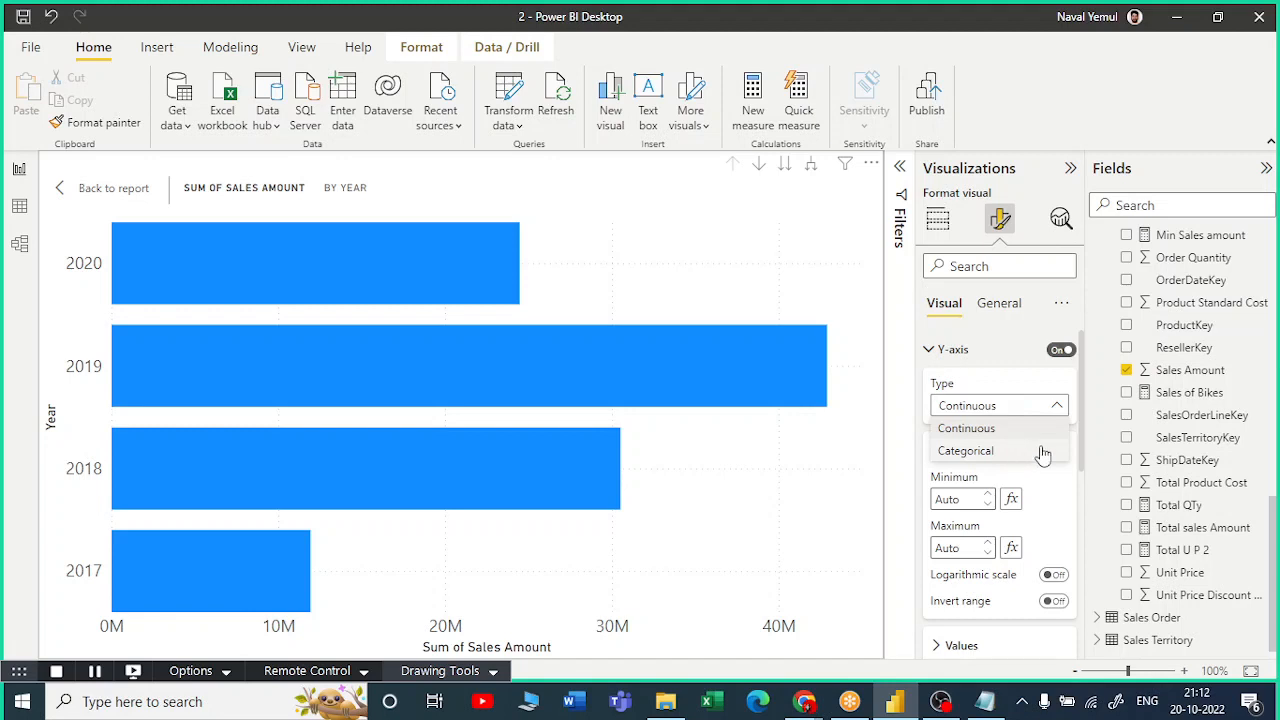
click(1040, 452)
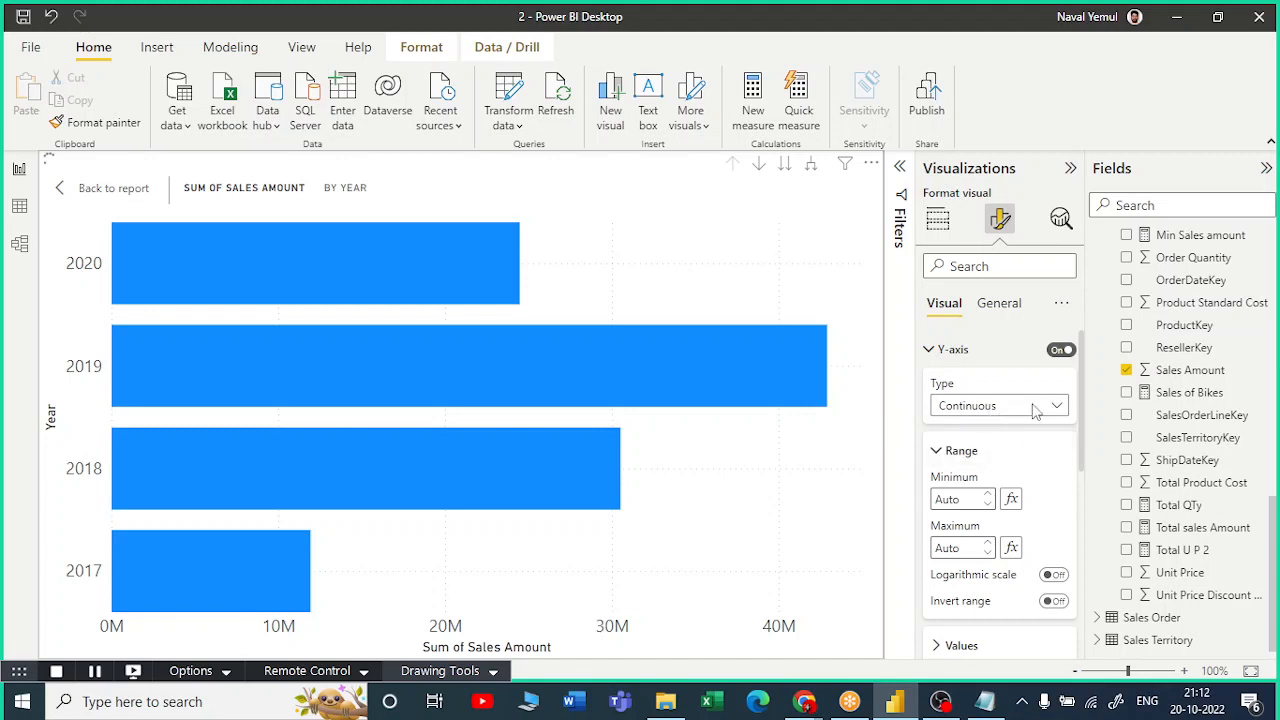
click(1050, 406)
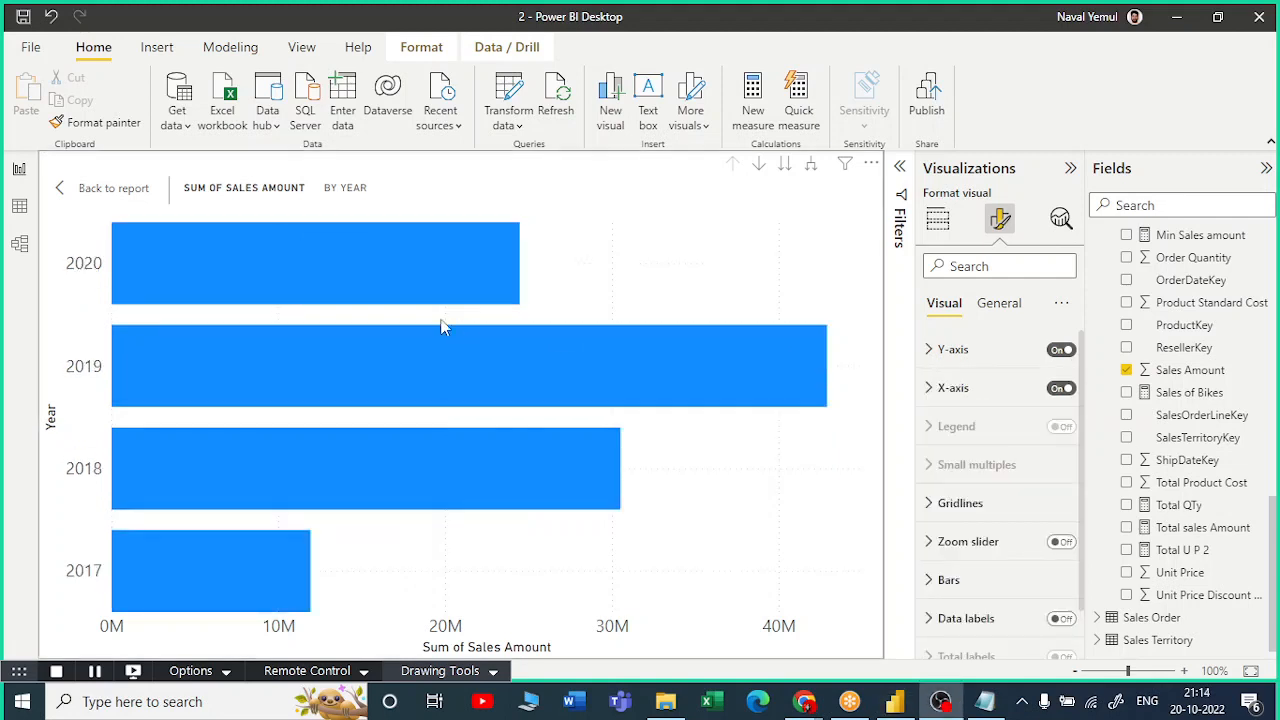
Review the range and other formatting options of the bar chart's Y-axis and X-axis.
click(958, 394)
click(930, 352)
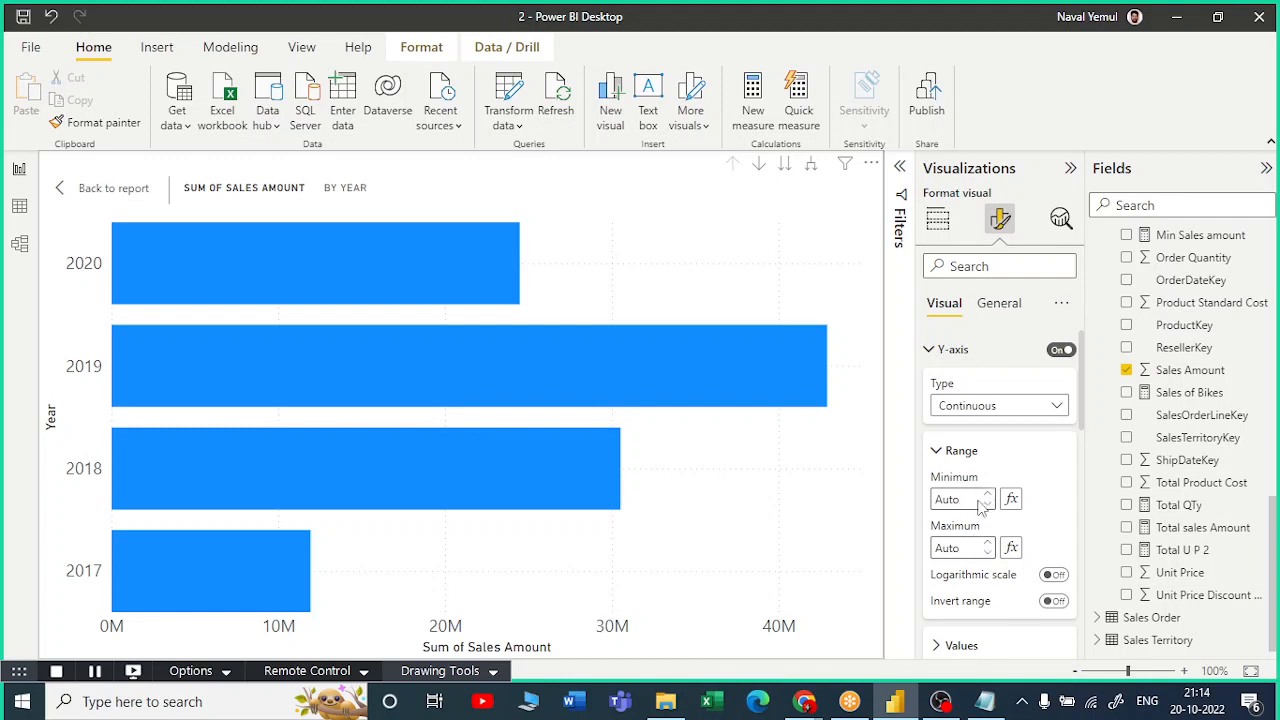
click(938, 452)
click(929, 352)
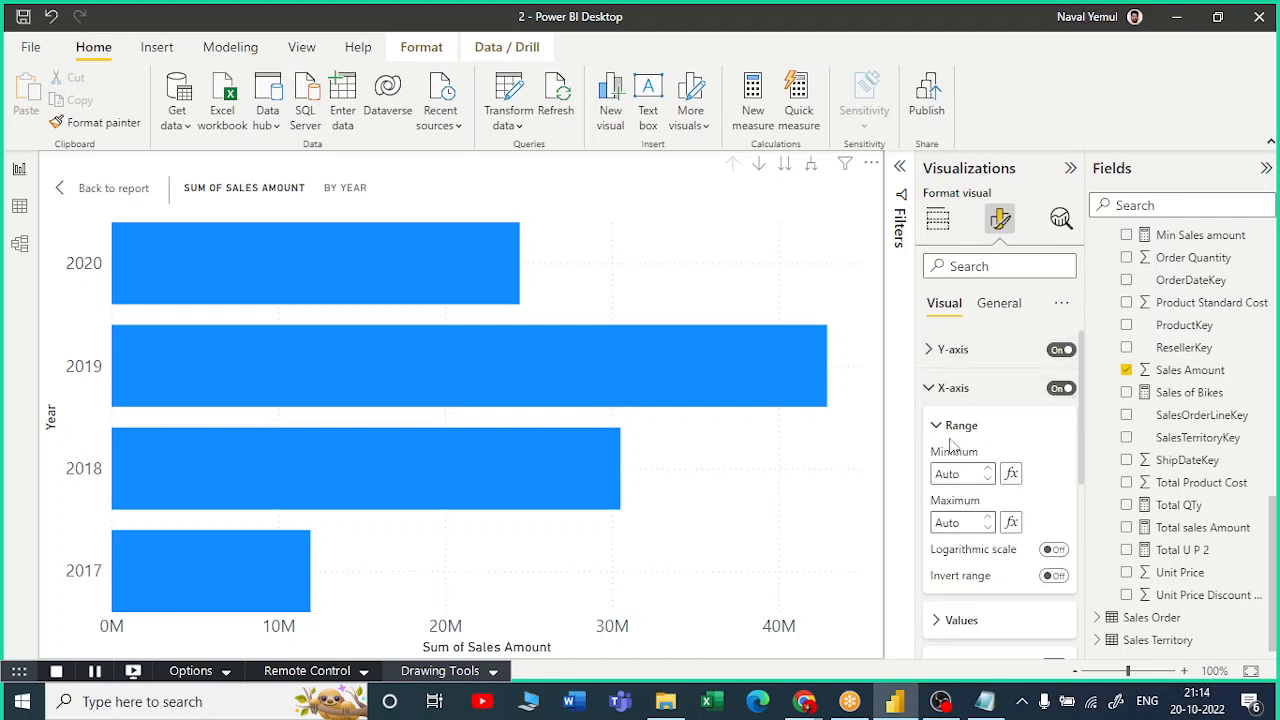
click(935, 427)
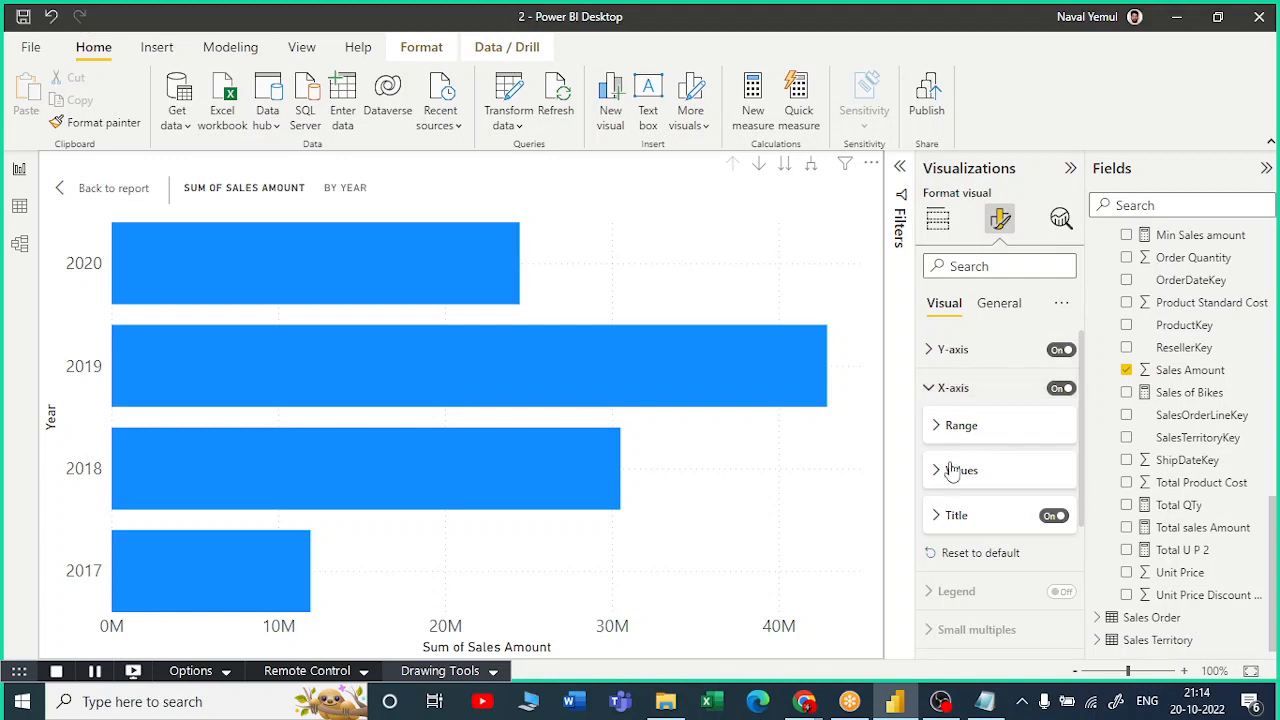
click(930, 390)
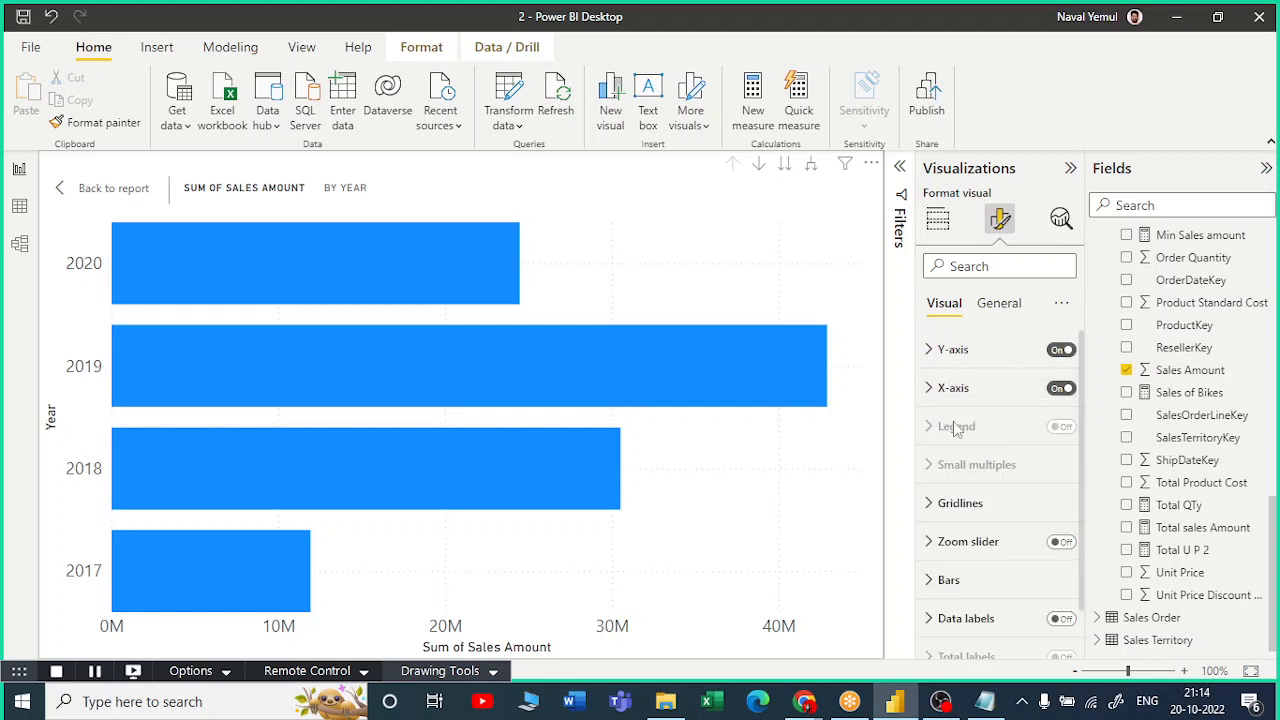
Set the style of the bar chart's horizontal gridlines to Solid.
click(931, 505)
scroll(955, 510, down, 1)
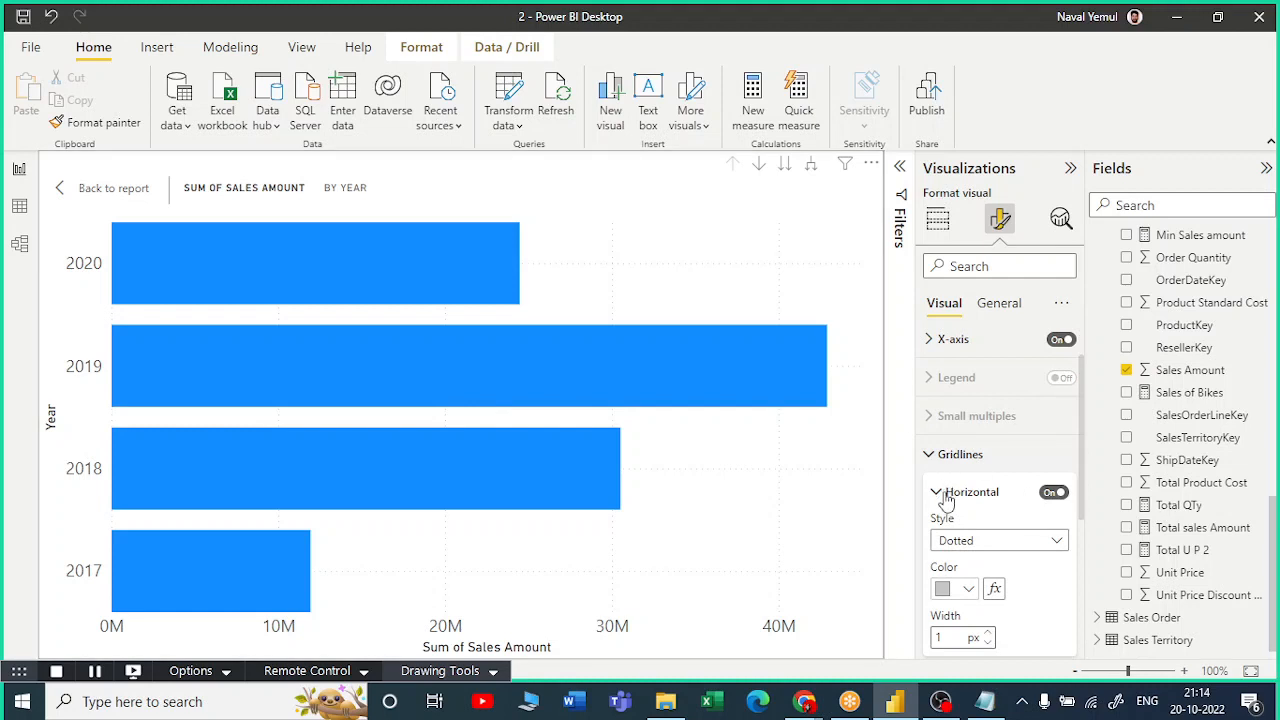
click(1040, 549)
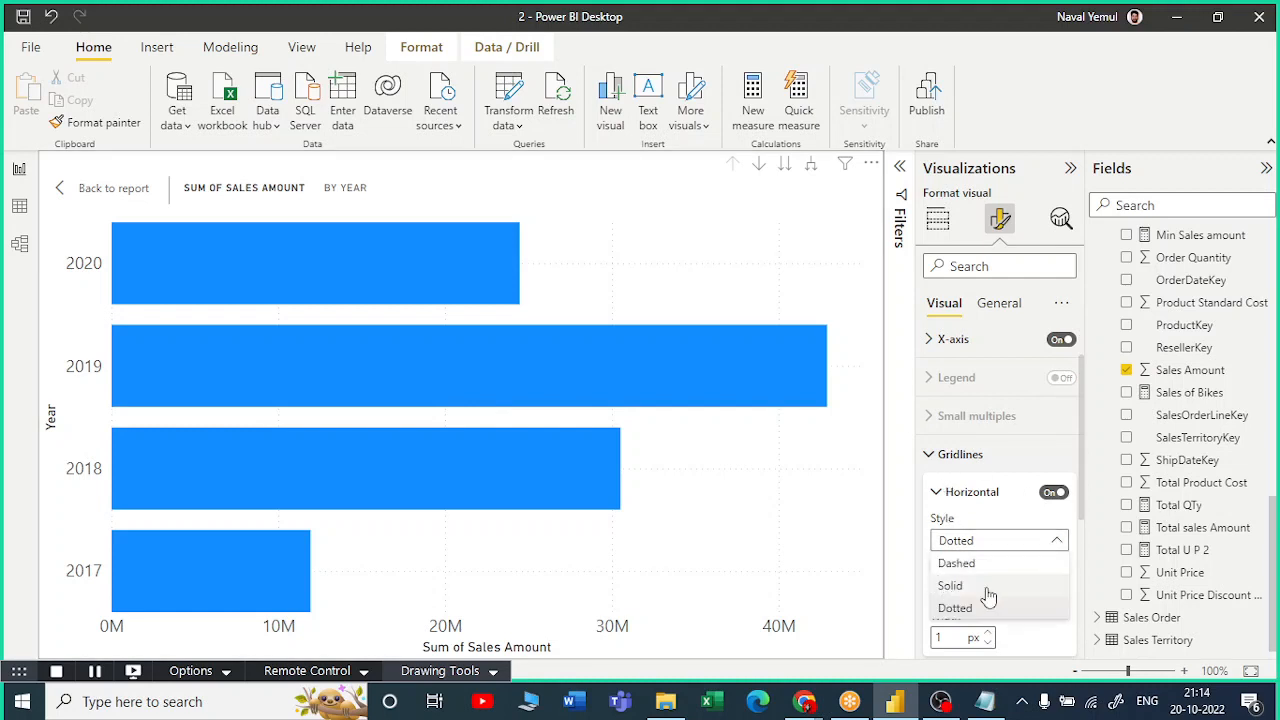
click(631, 572)
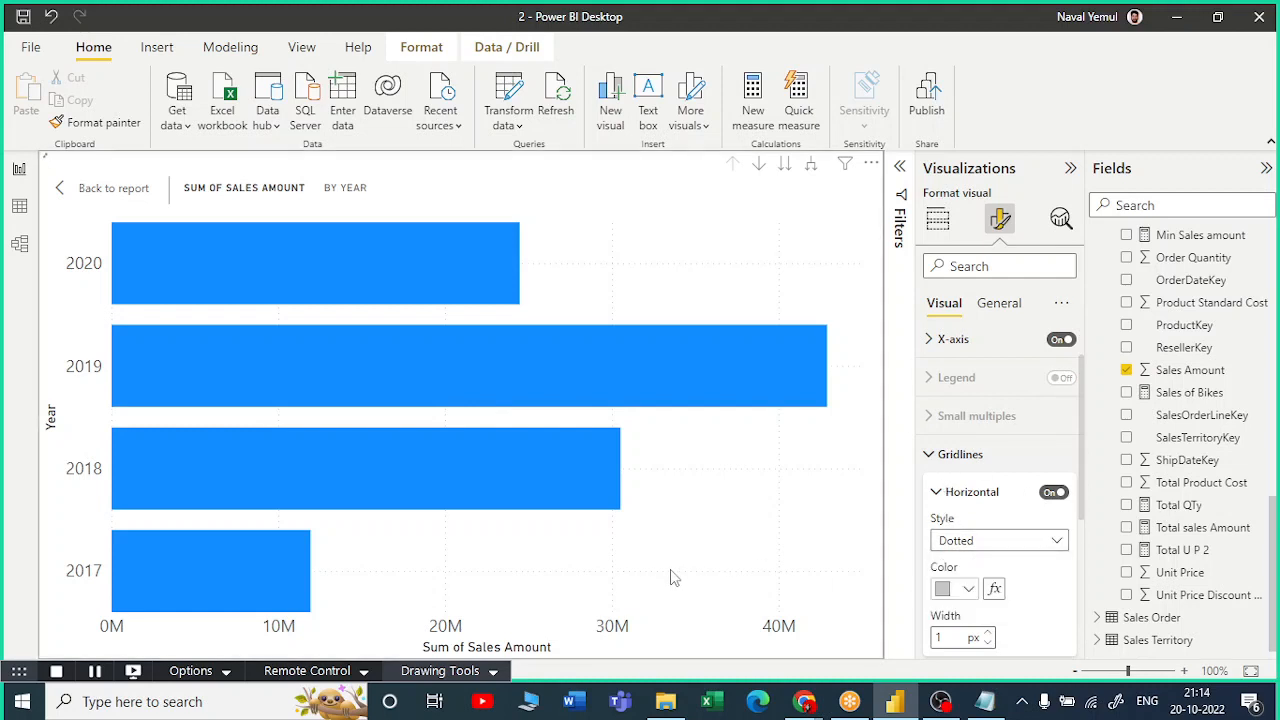
click(992, 543)
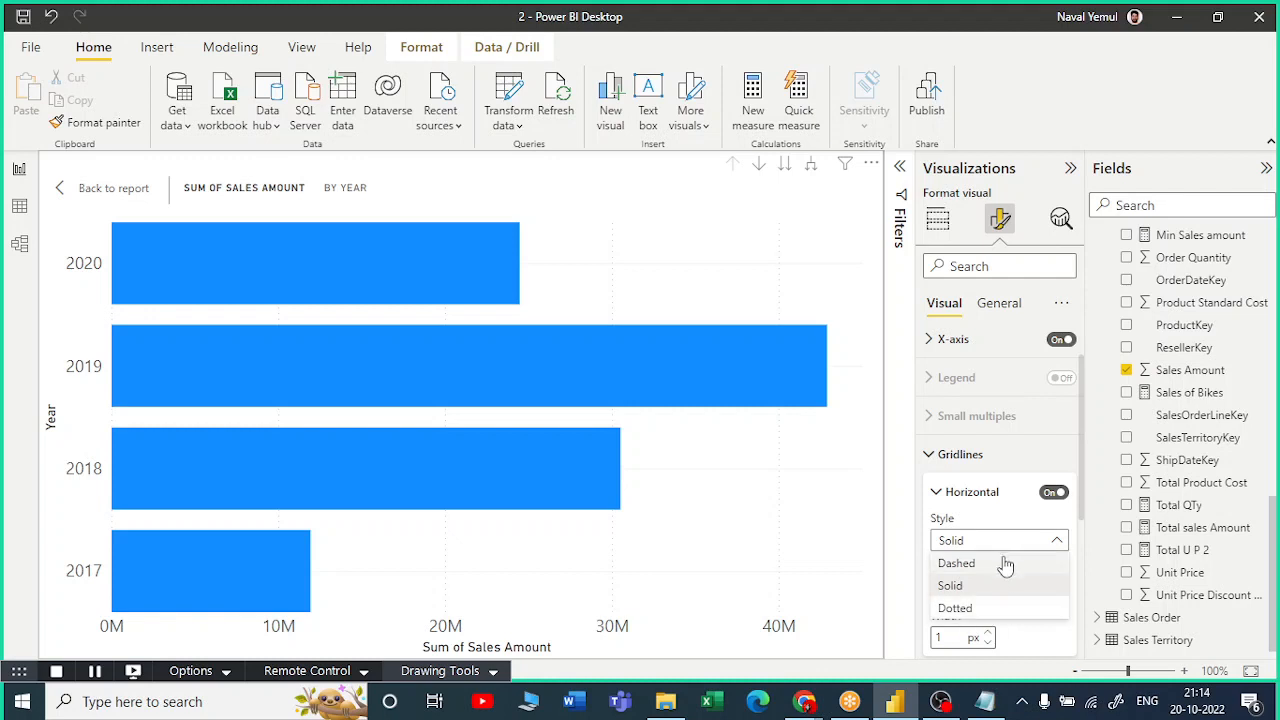
click(949, 610)
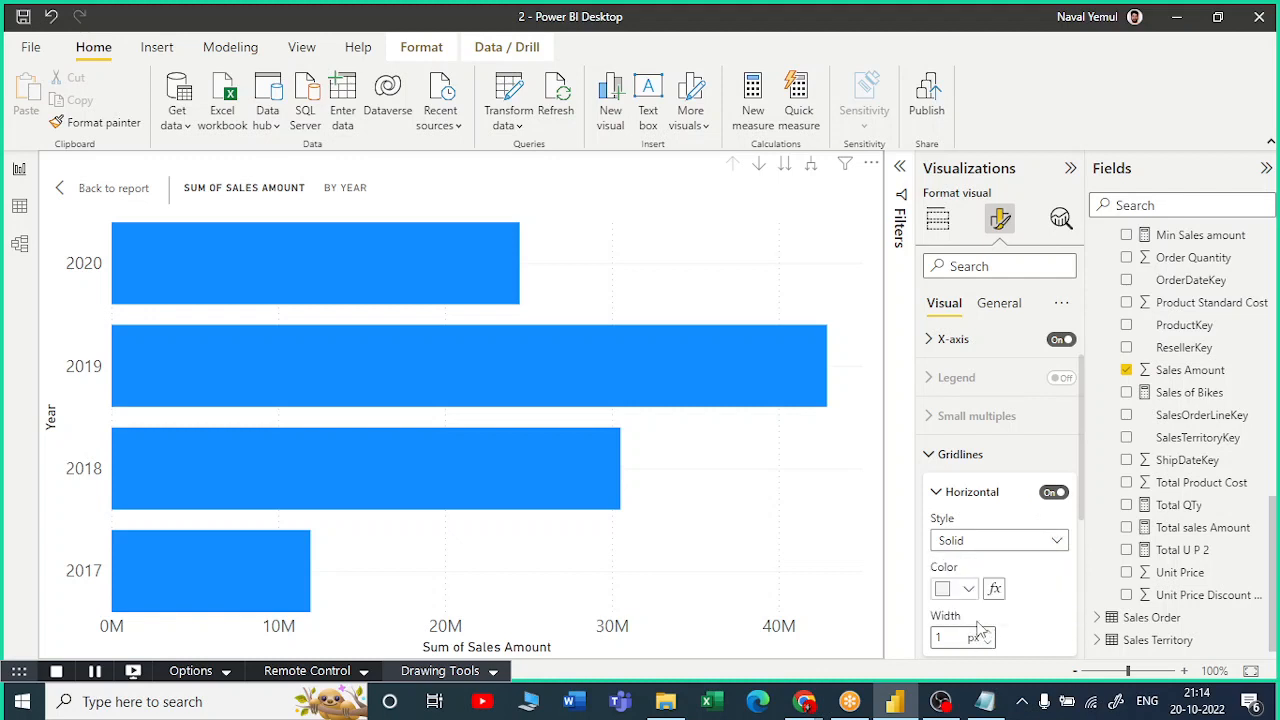
Color the horizontal gridlines light blue and set their width to 3 px.
click(969, 590)
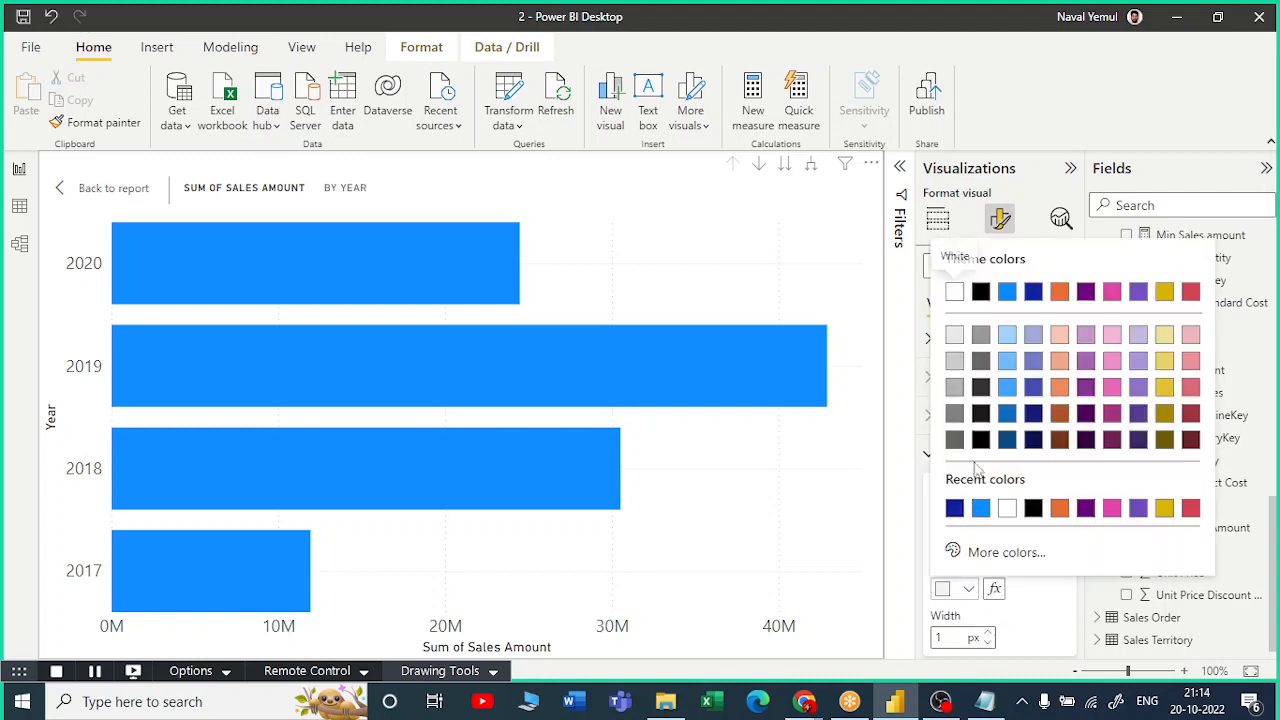
click(1010, 382)
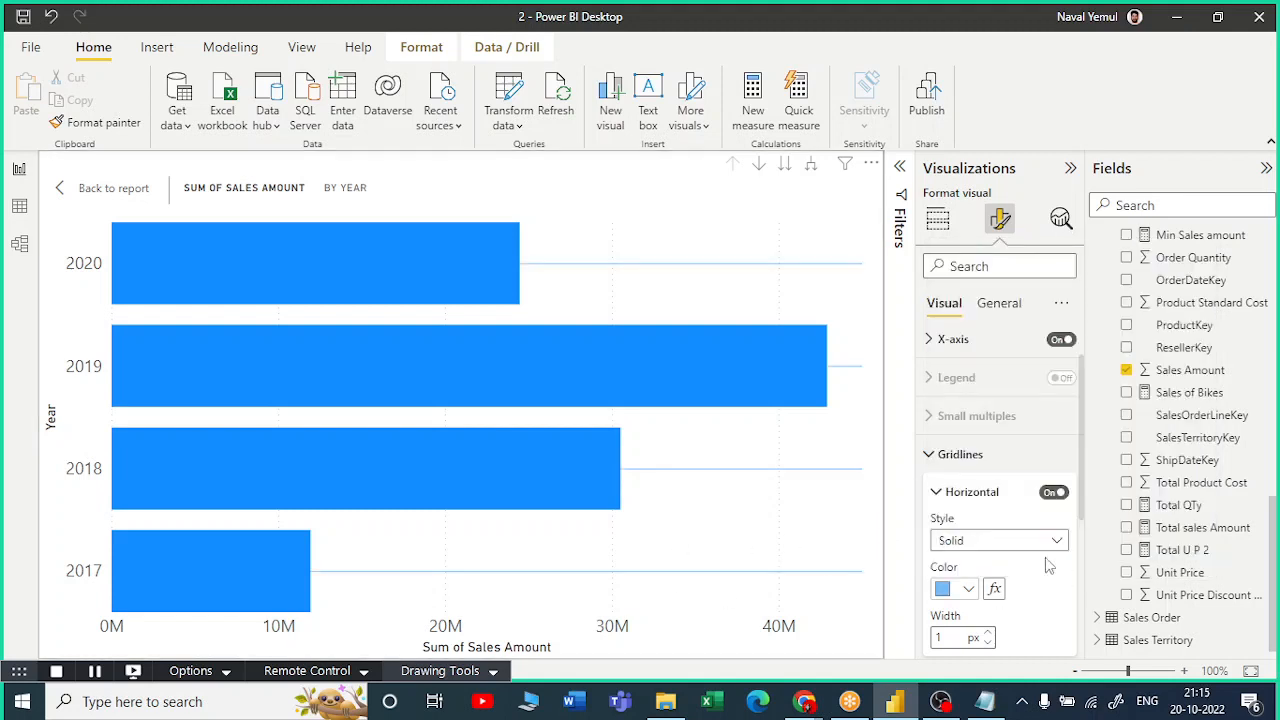
scroll(1000, 548, down, 1)
click(988, 535)
click(988, 535)
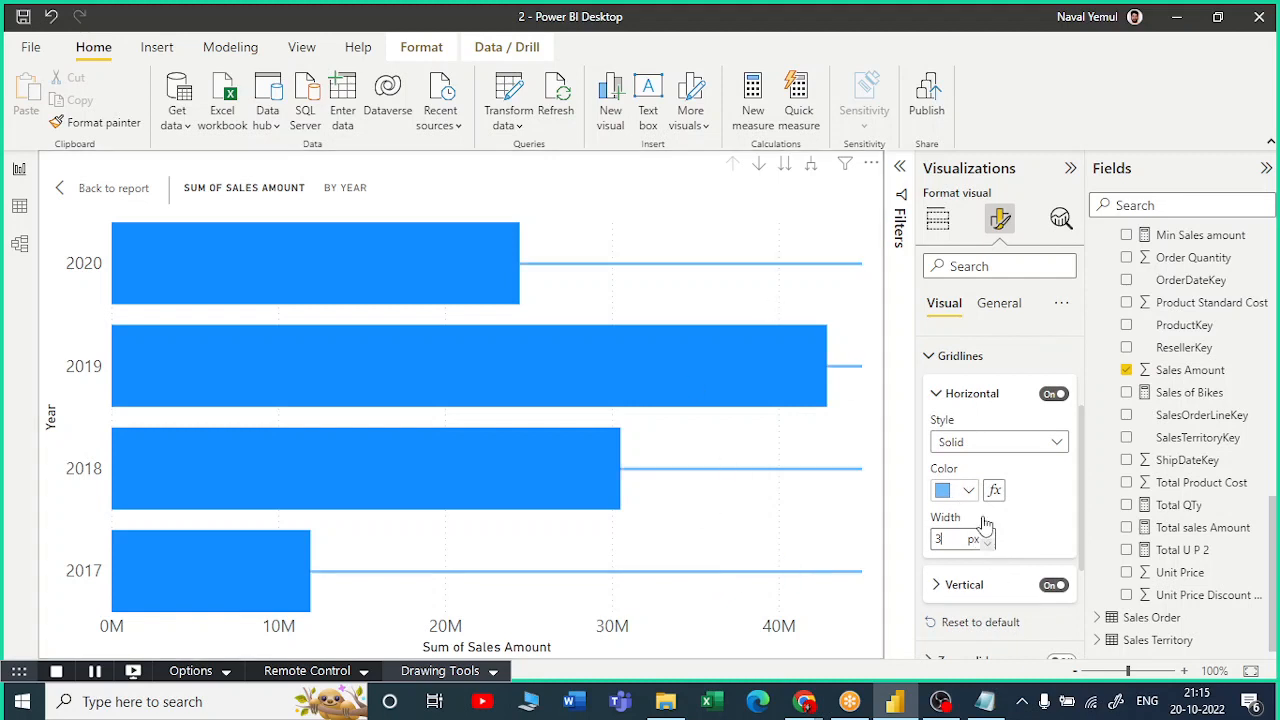
Check the vertical gridline options and reset all gridline settings to default.
scroll(1000, 555, down, 1)
click(962, 545)
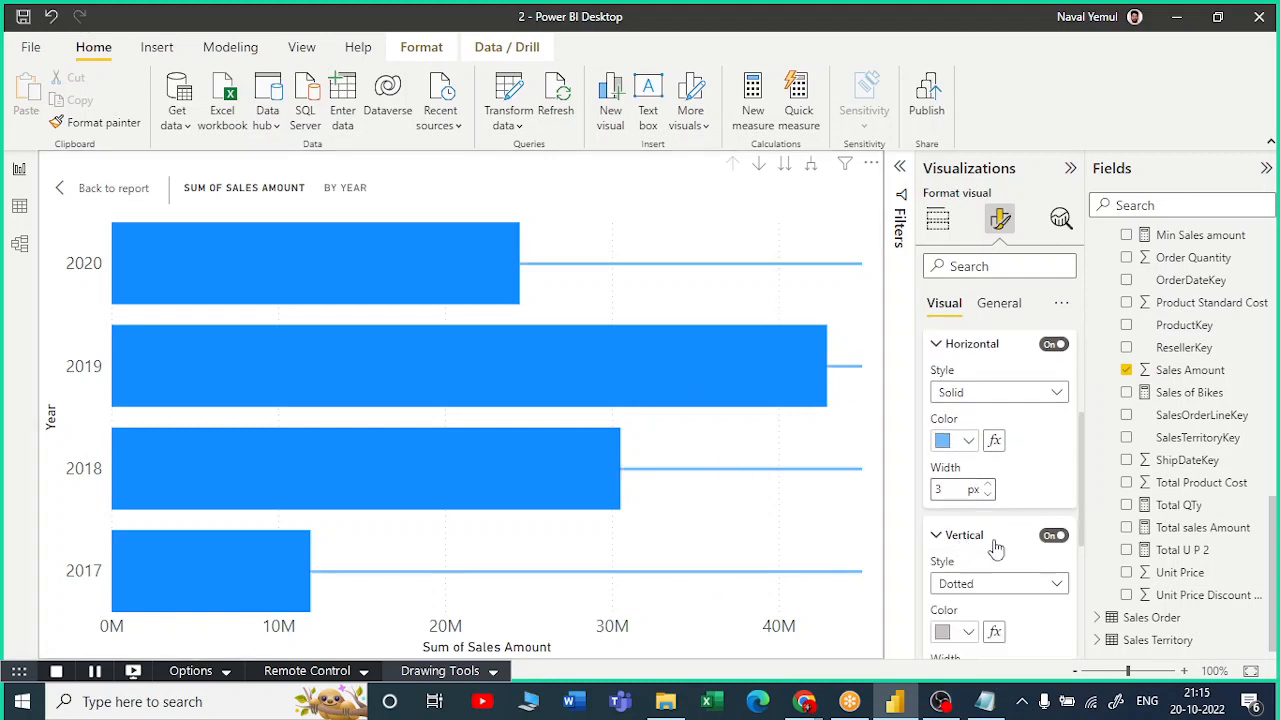
click(945, 542)
click(980, 574)
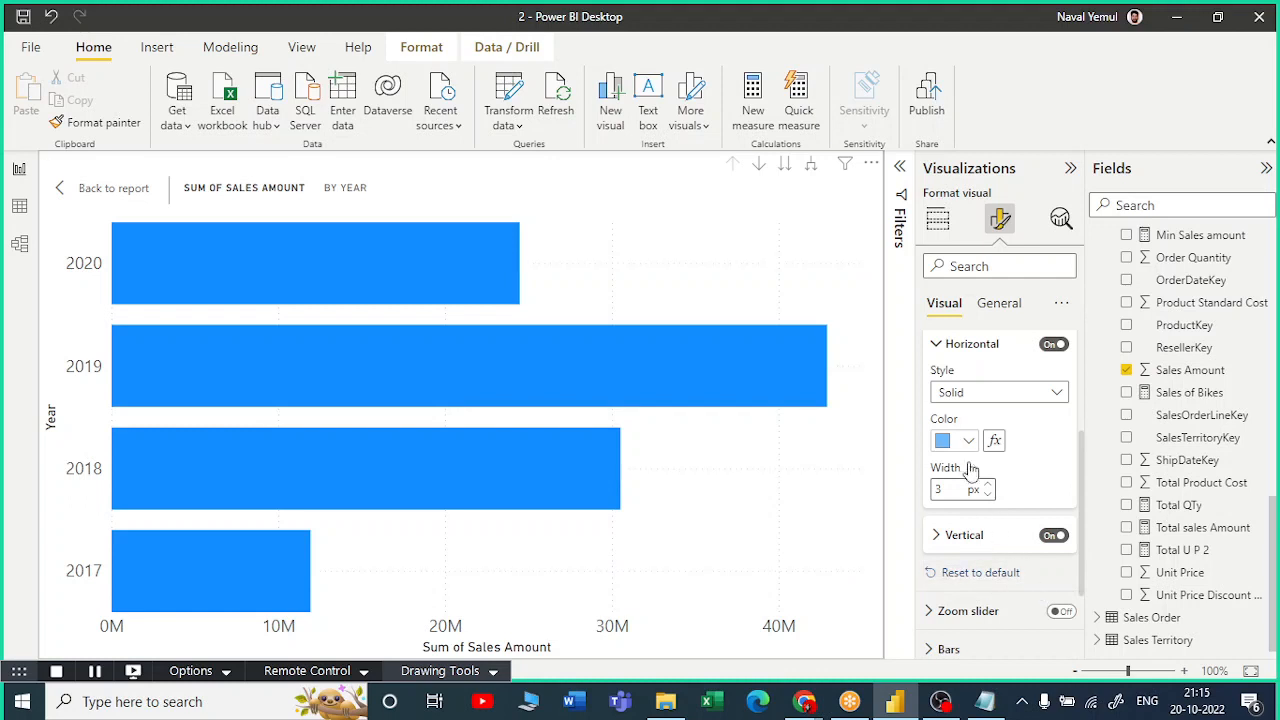
click(952, 344)
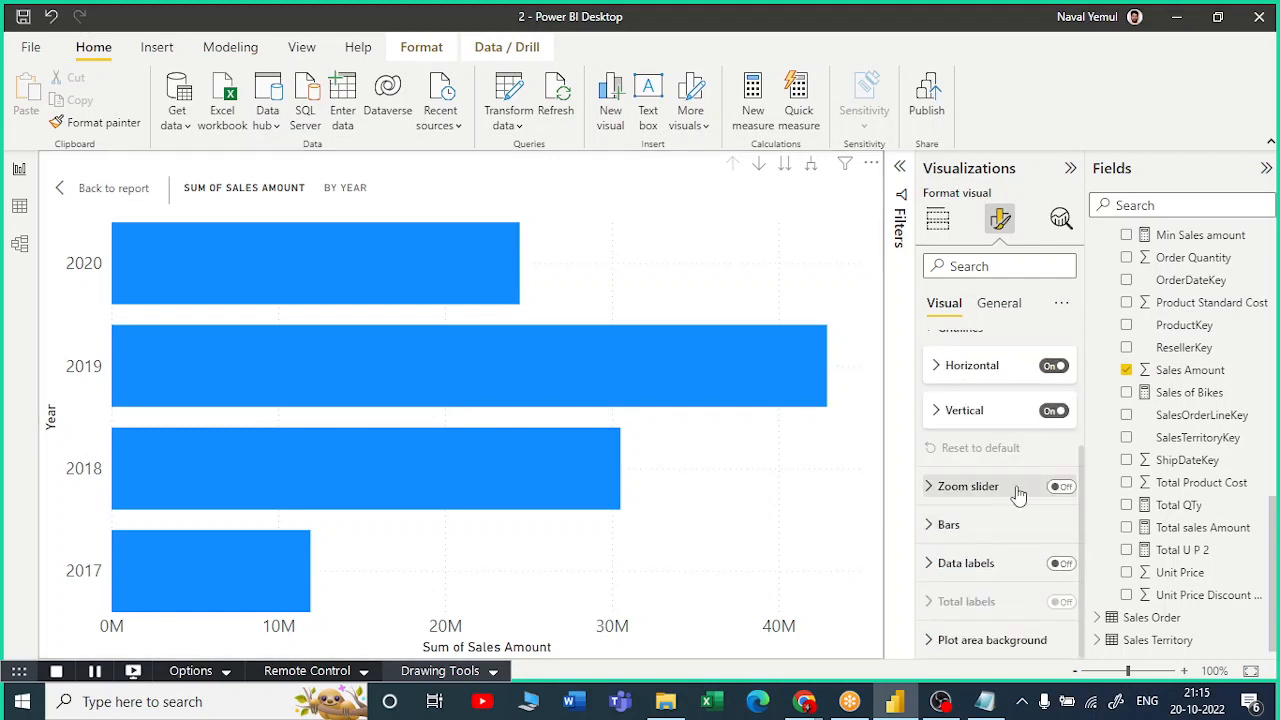
Turn on the chart's zoom slider and test it by narrowing the Sum of Sales Amount axis and restoring its full range.
click(1059, 486)
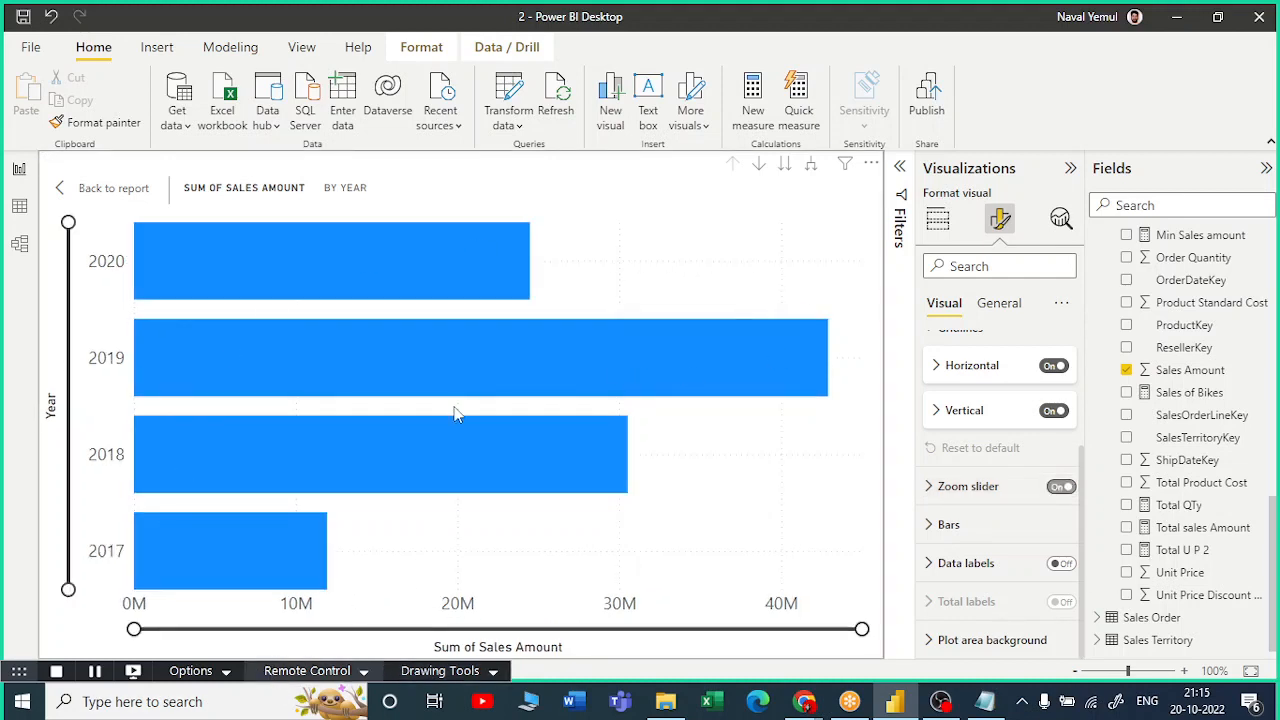
drag(135, 629, 496, 629)
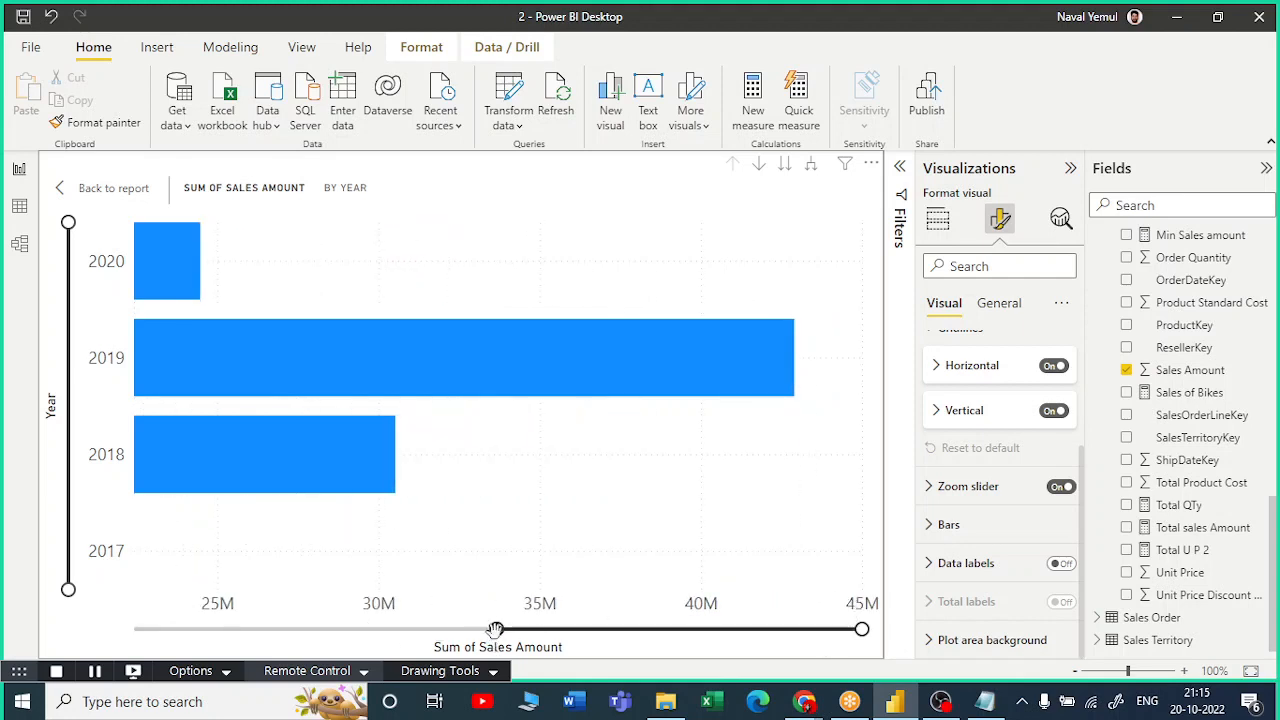
drag(496, 629, 114, 600)
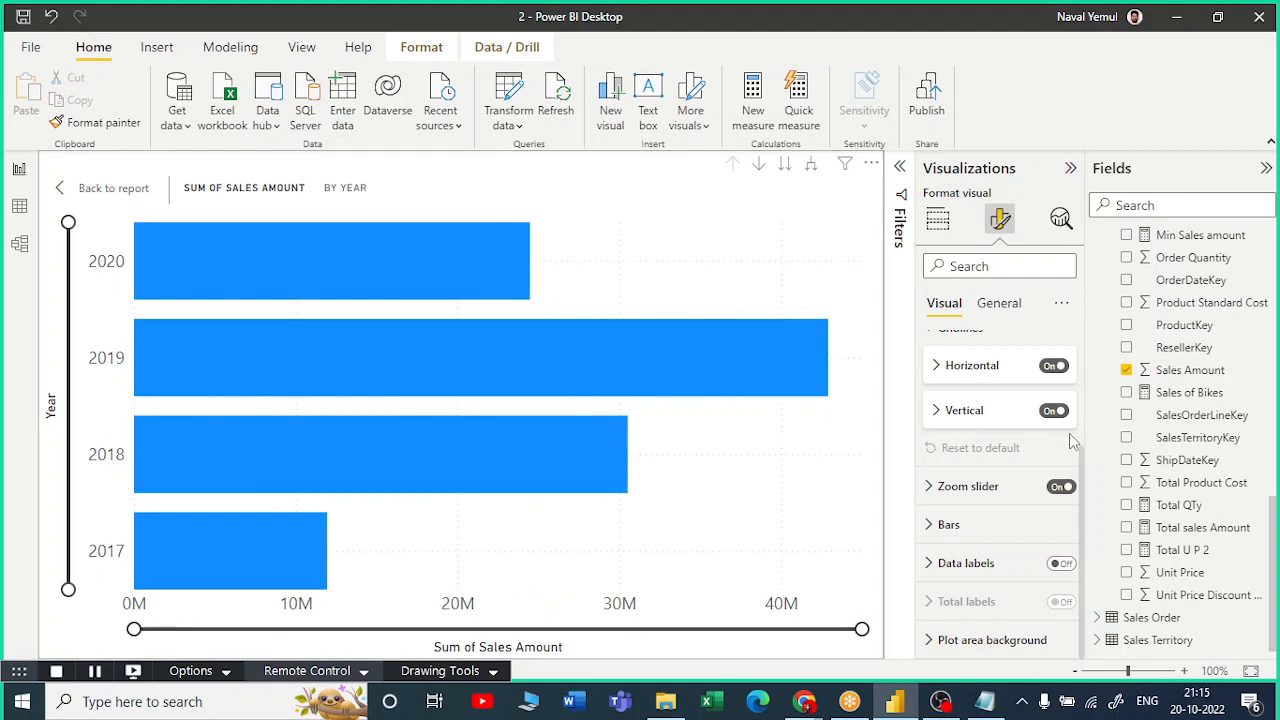
Turn off the bar chart's zoom slider and turn on its data labels.
click(1062, 487)
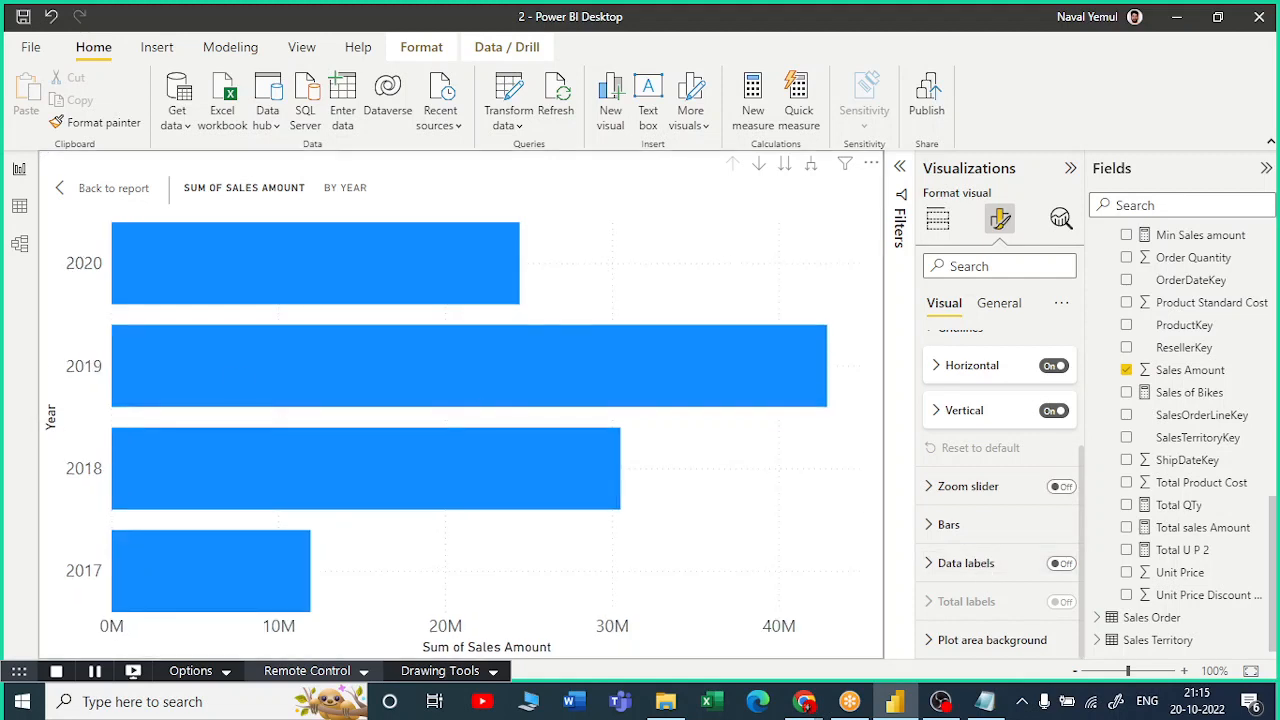
click(1062, 565)
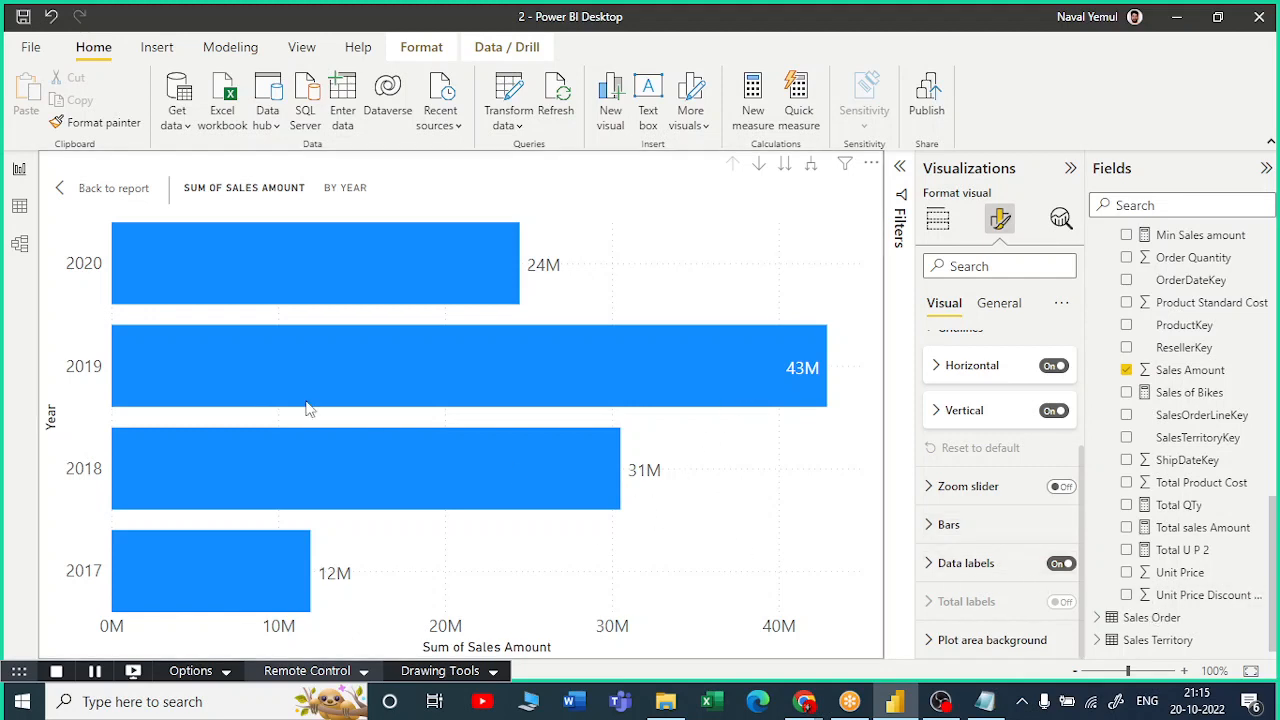
Compare the labelled bar chart with the area chart on the report page and reopen the bar chart in focus mode.
click(110, 189)
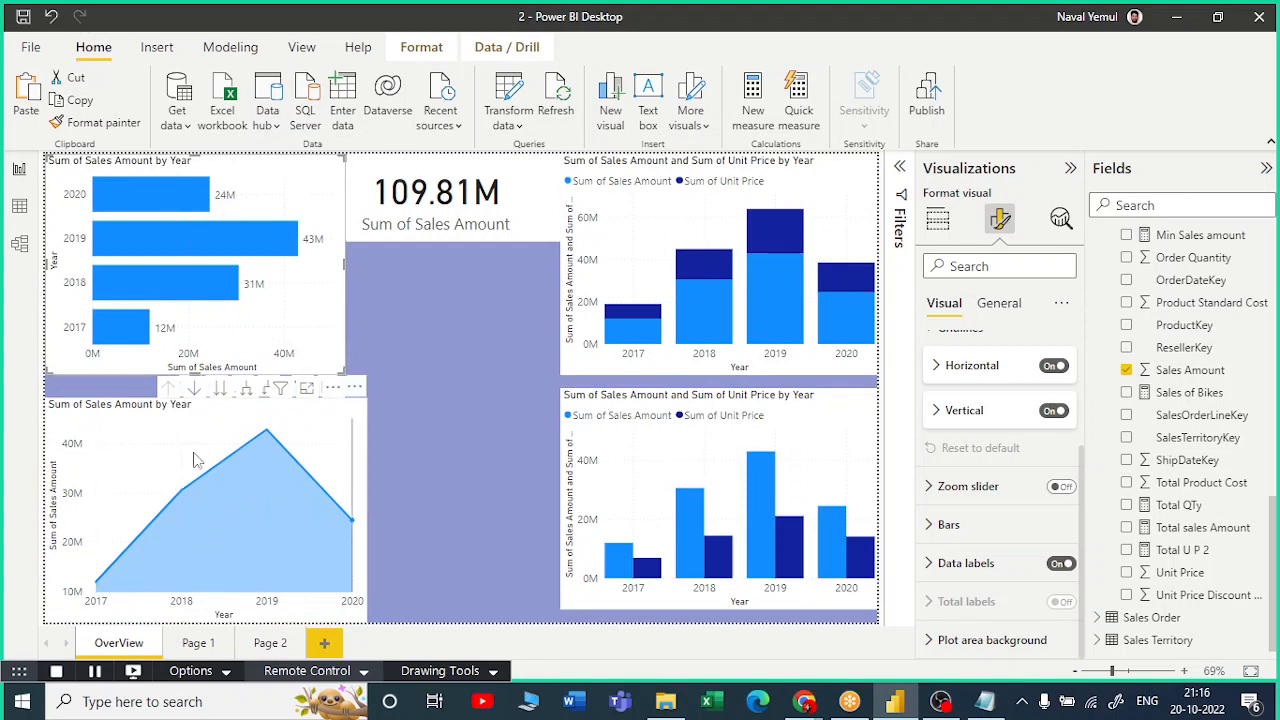
click(356, 528)
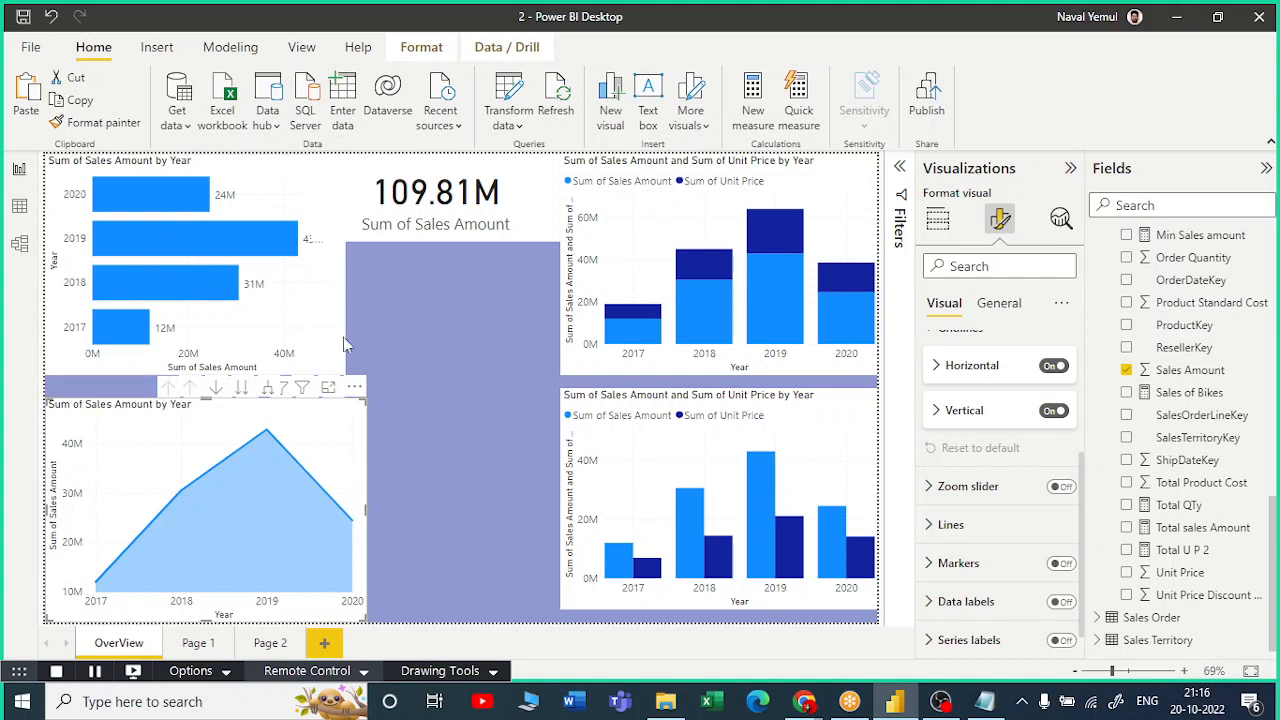
click(210, 315)
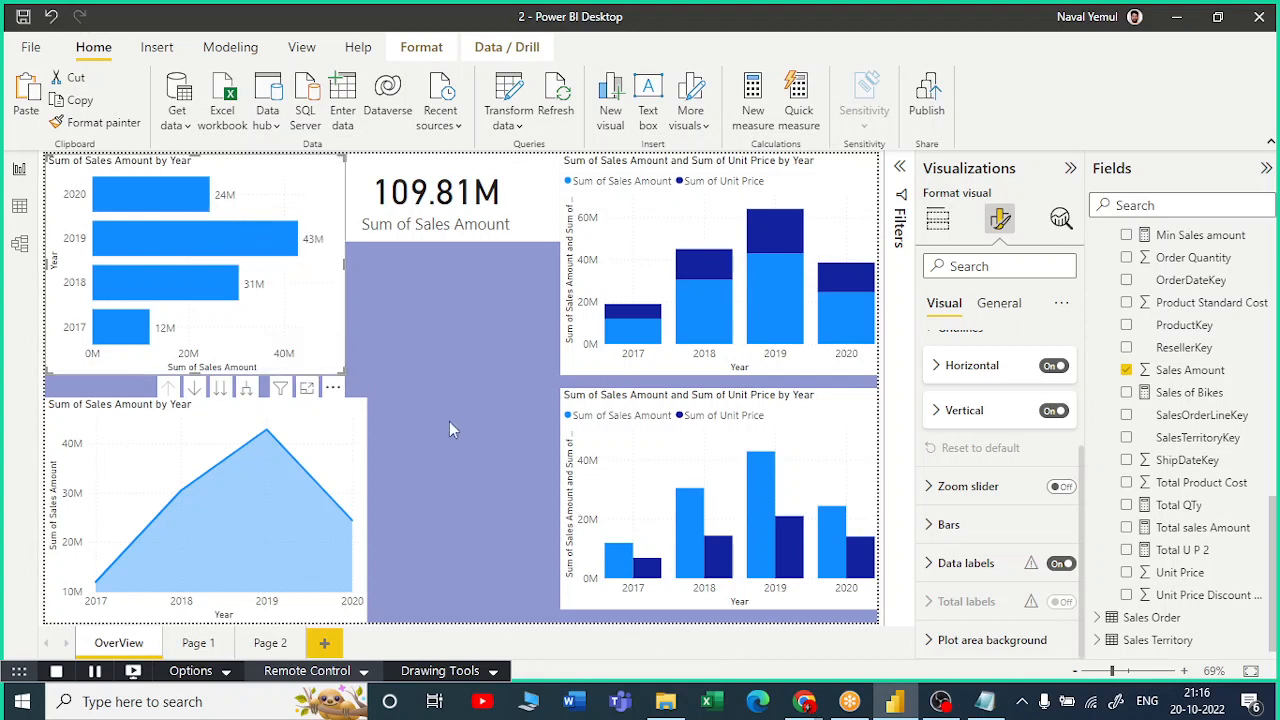
click(308, 389)
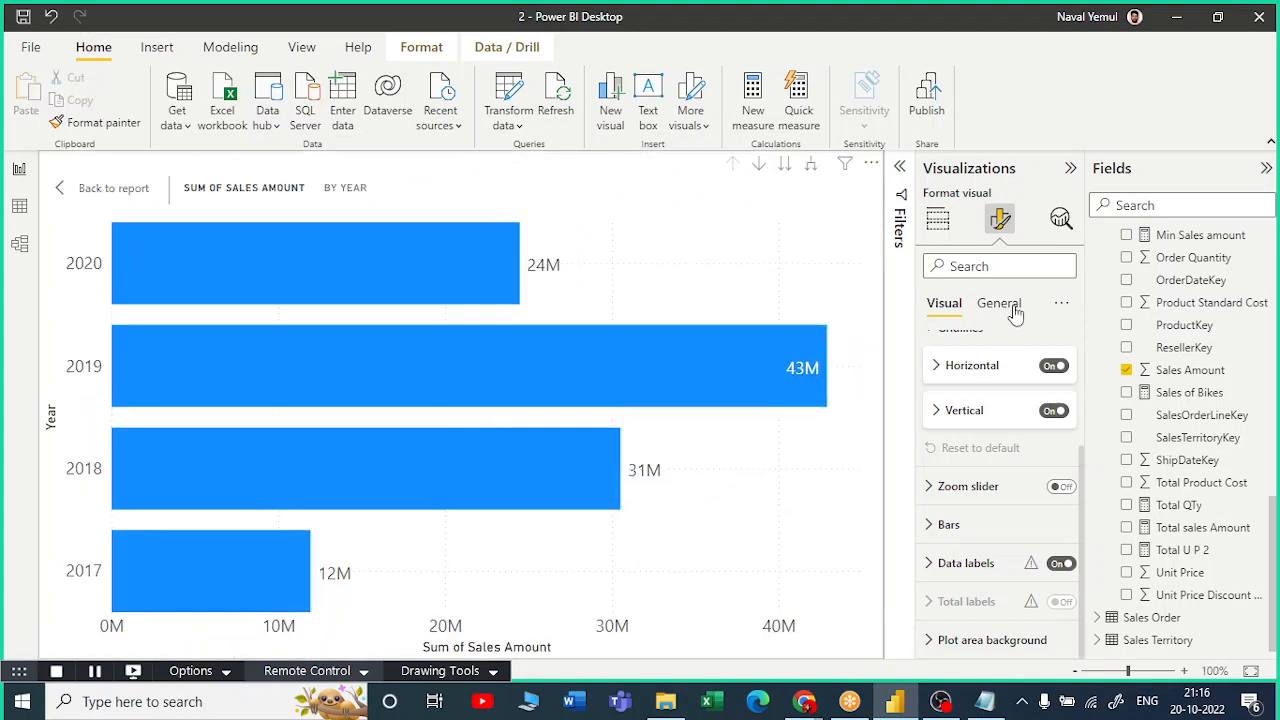
Set the position of the bar chart's data labels to Inside end.
click(1000, 303)
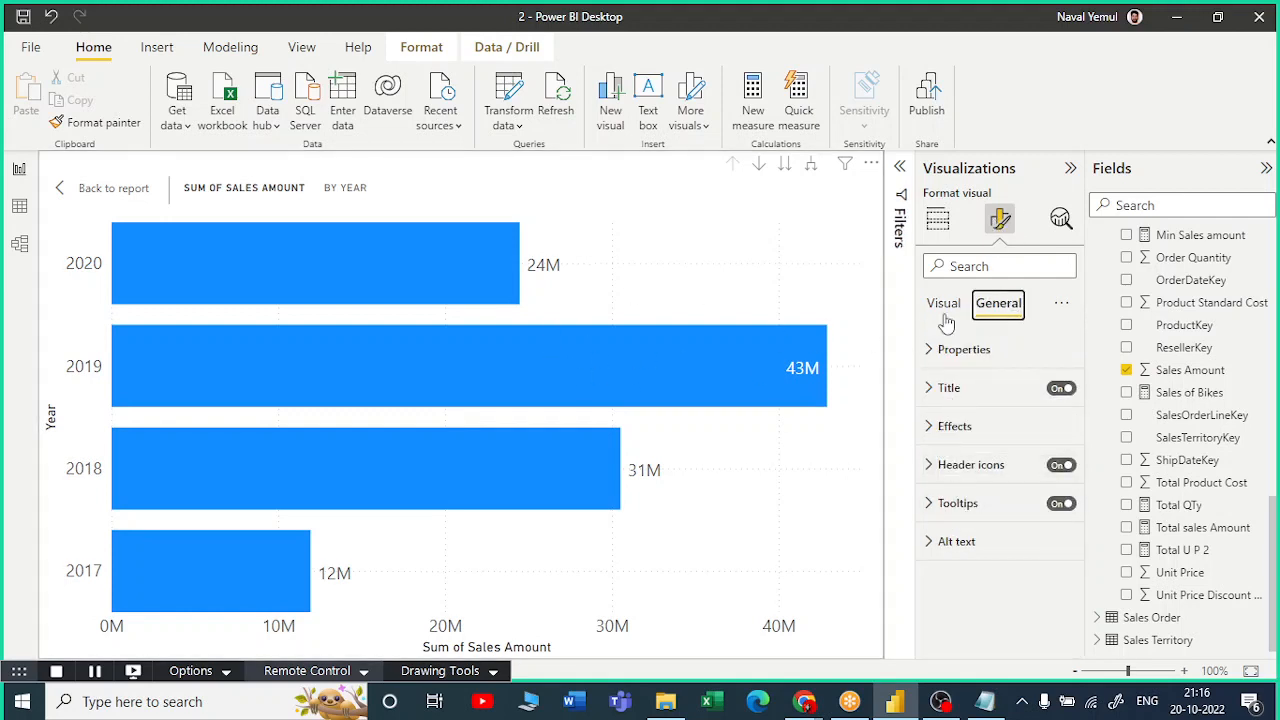
click(943, 312)
scroll(990, 555, down, 3)
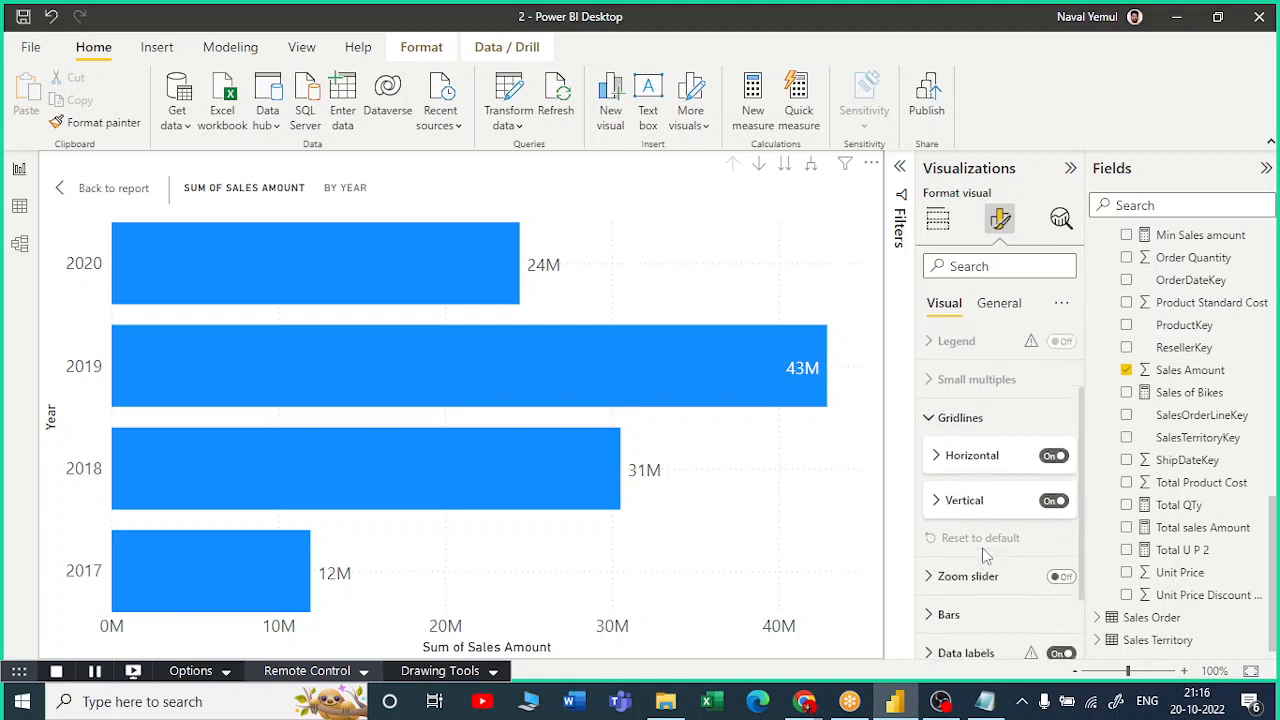
click(929, 597)
scroll(1003, 595, down, 5)
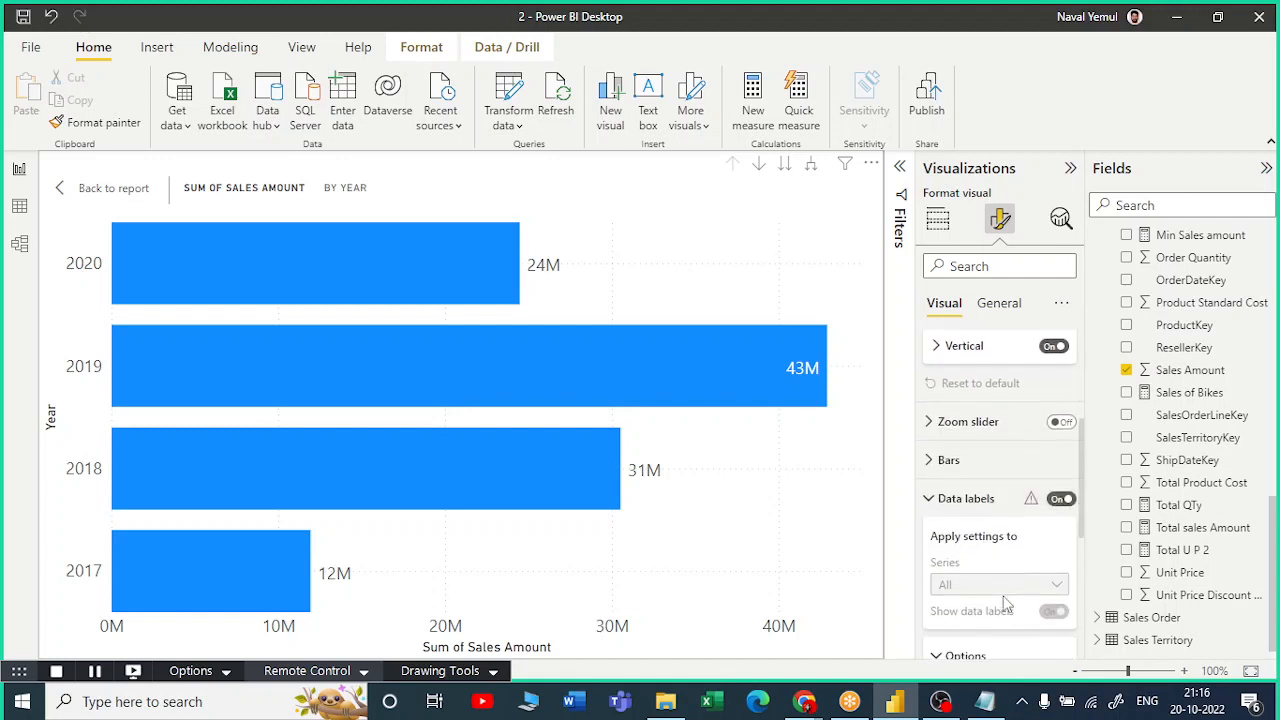
scroll(1003, 590, down, 1)
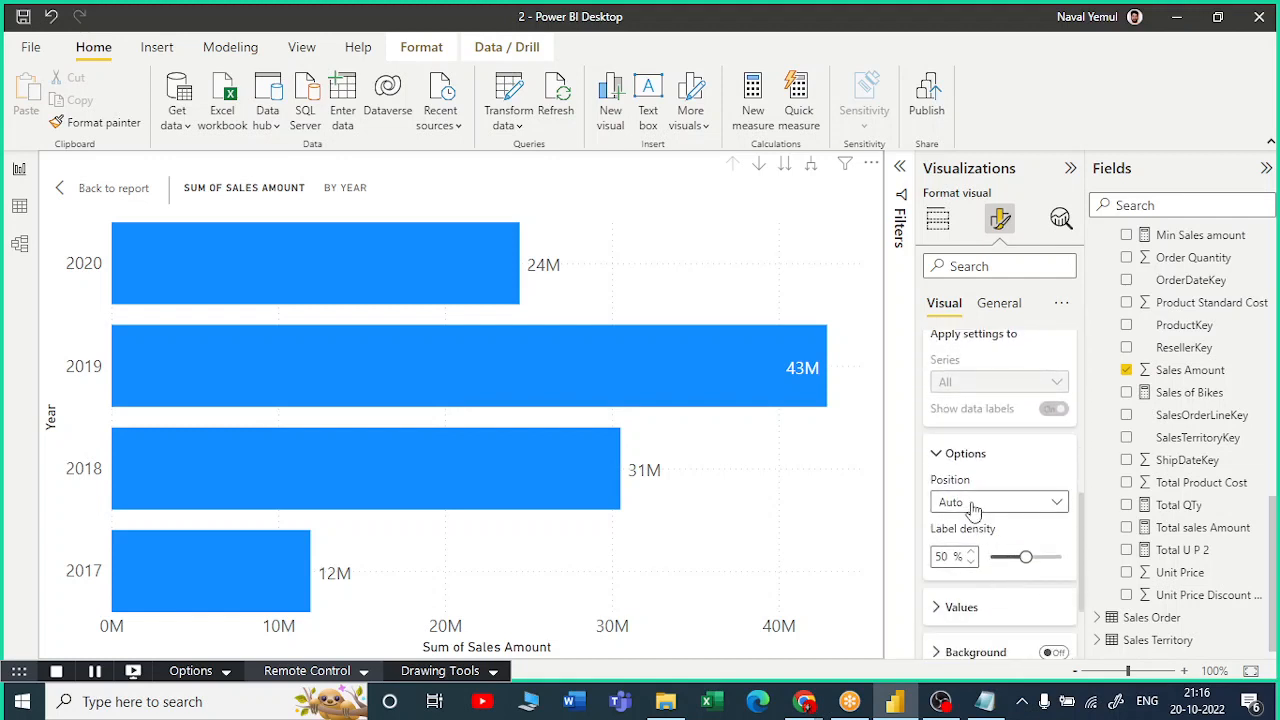
click(990, 502)
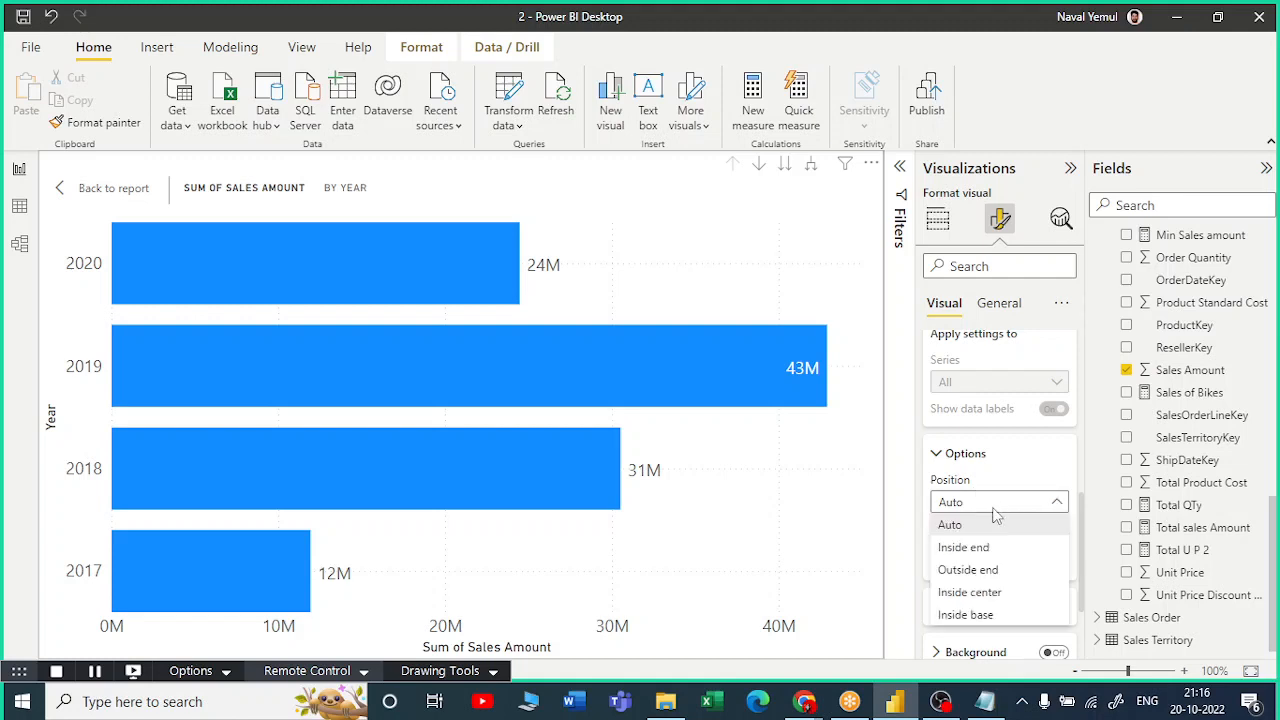
click(995, 550)
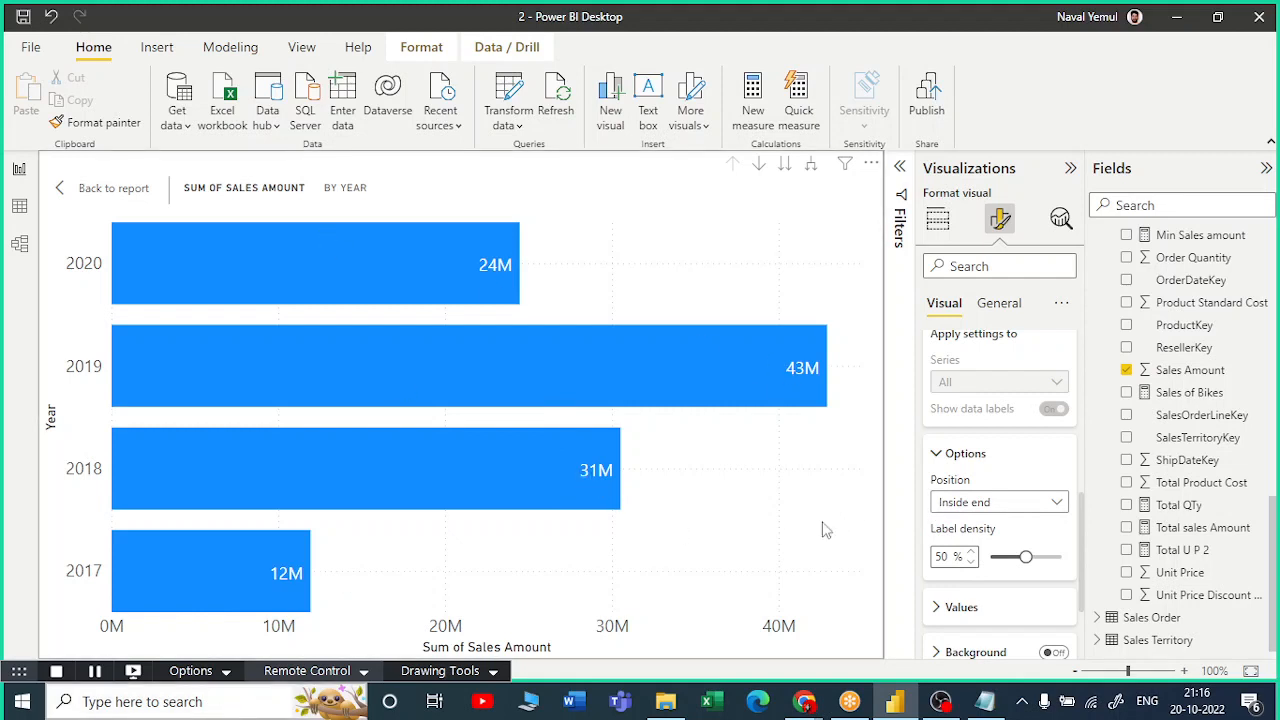
Try the Outside end and Inside center positions for the data labels.
click(1015, 503)
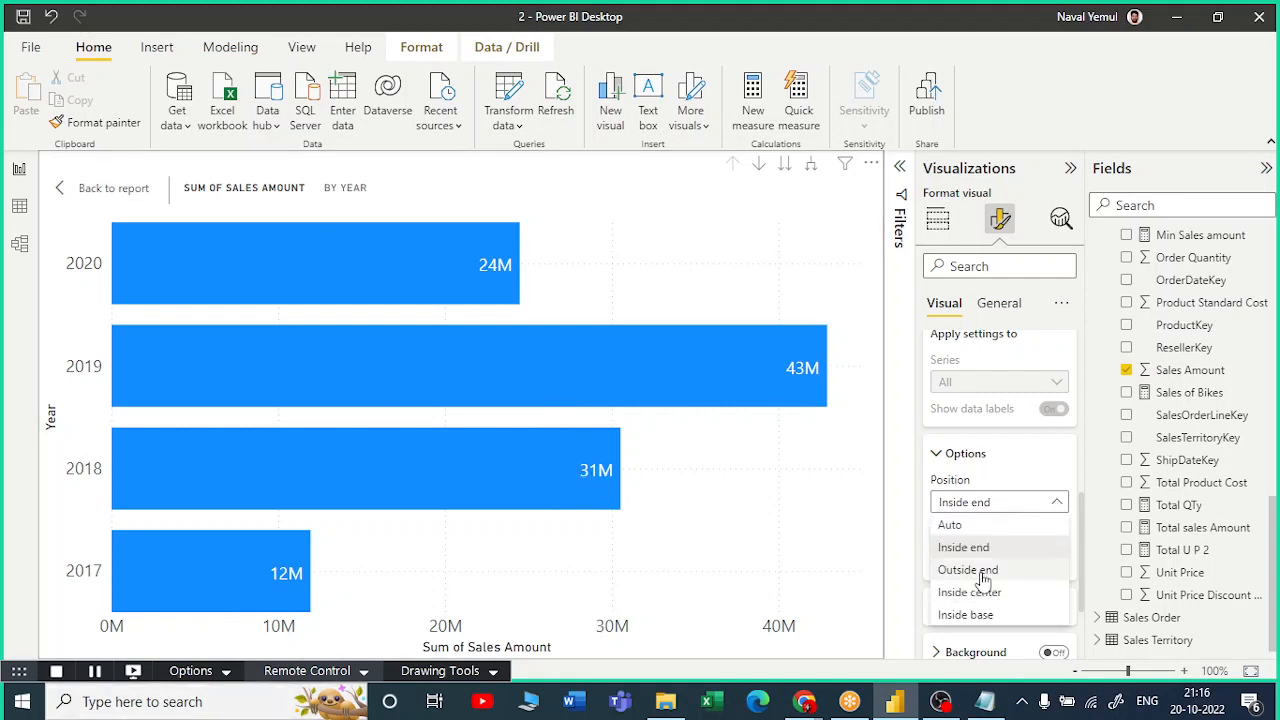
click(803, 376)
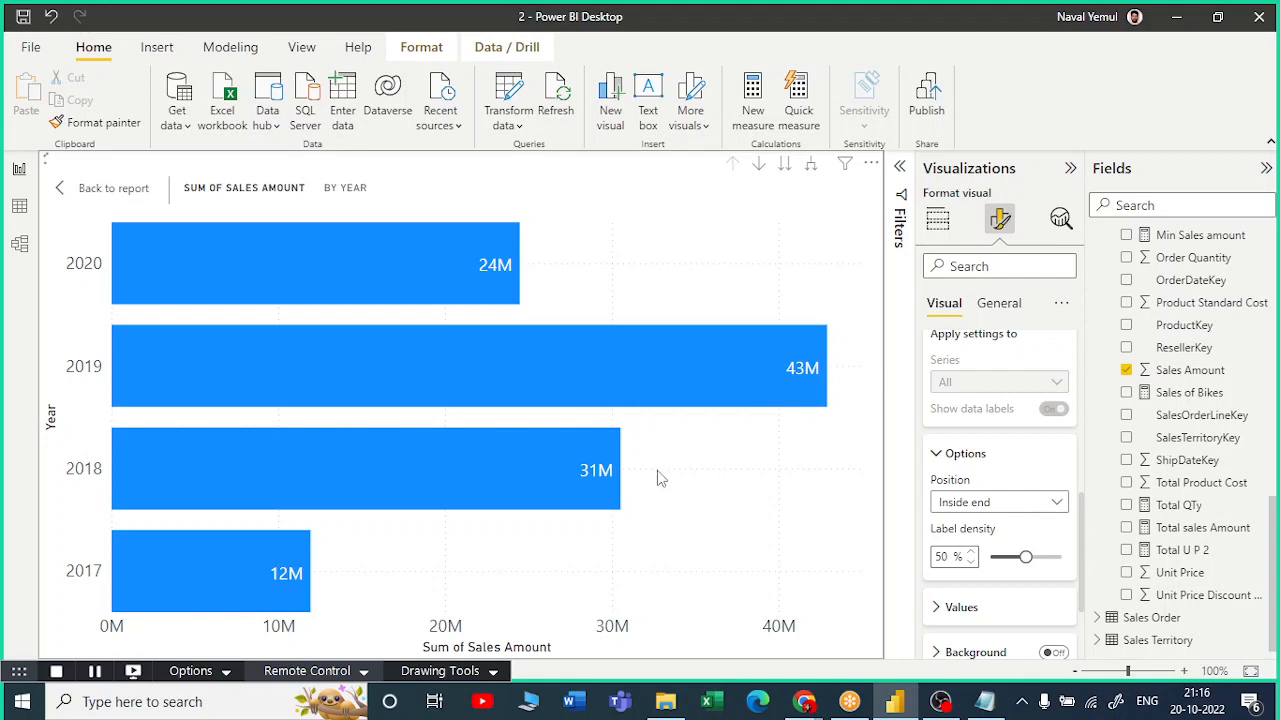
click(1045, 507)
click(1030, 554)
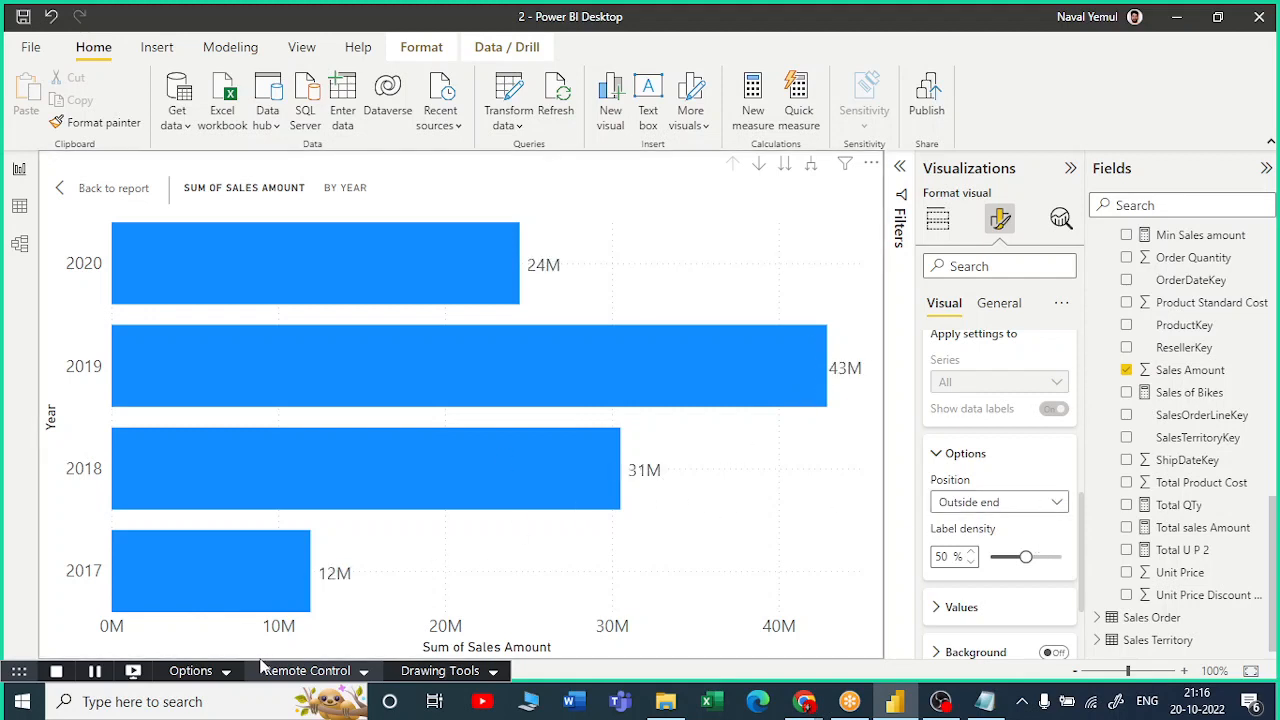
click(1052, 502)
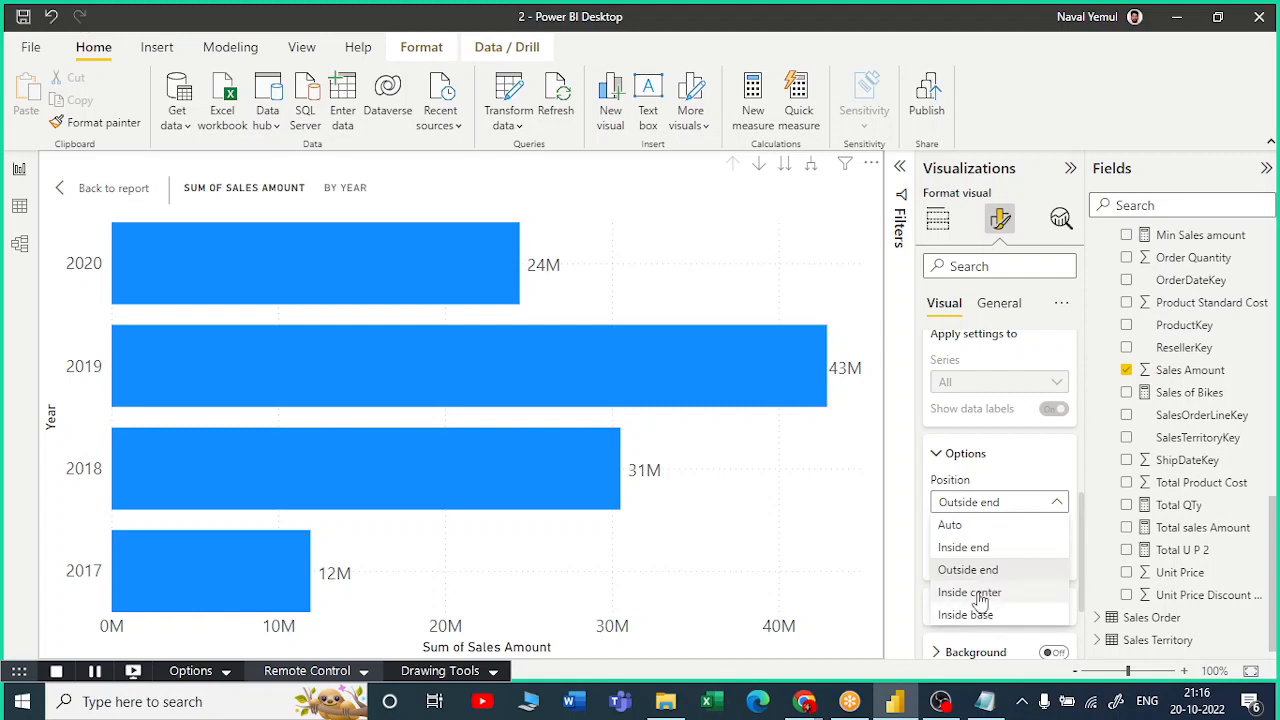
click(270, 465)
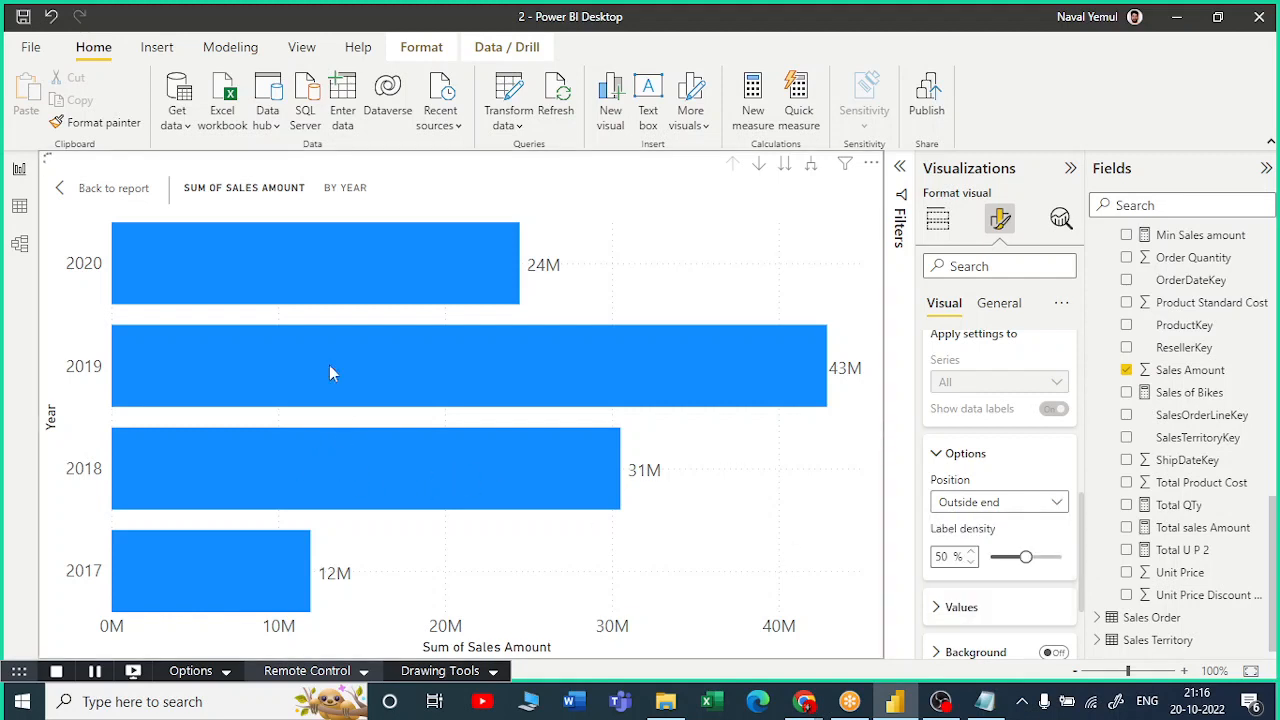
key(Down)
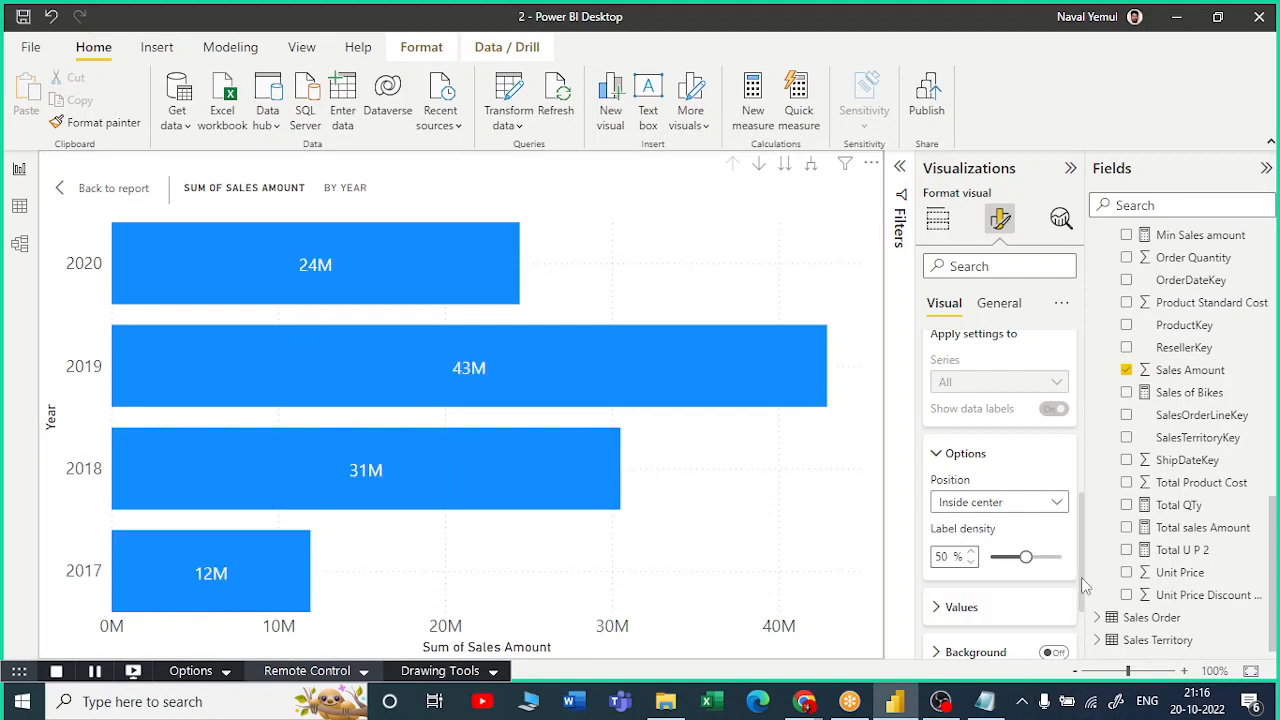
Set the data label position back to Auto.
click(980, 502)
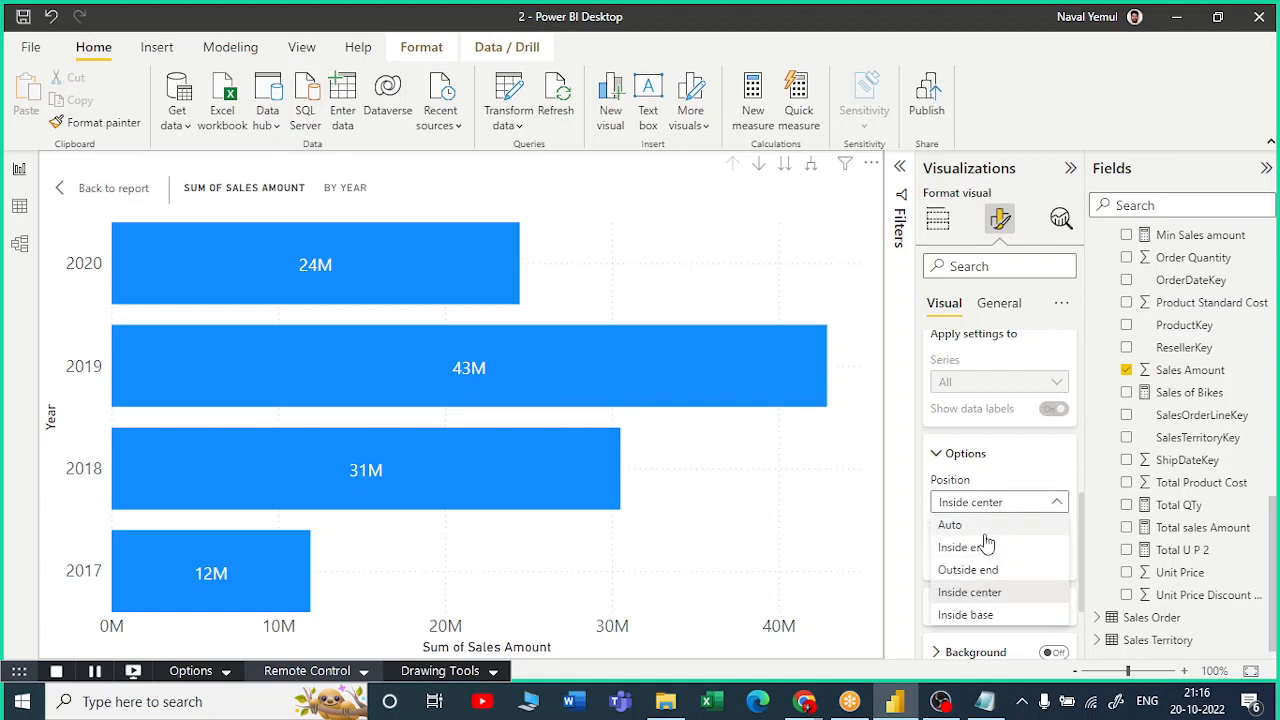
click(955, 528)
click(1000, 503)
click(946, 464)
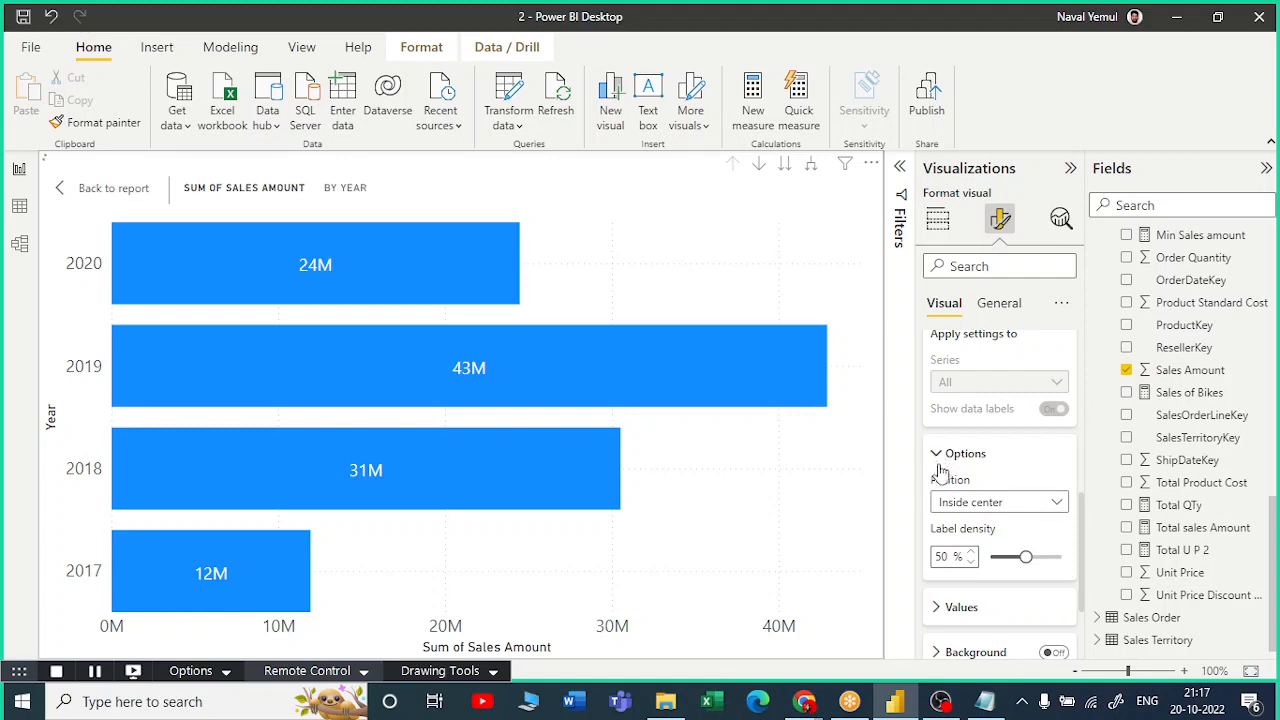
click(969, 499)
click(997, 567)
Raise the label density of the data labels to 66%.
scroll(1028, 564, down, 1)
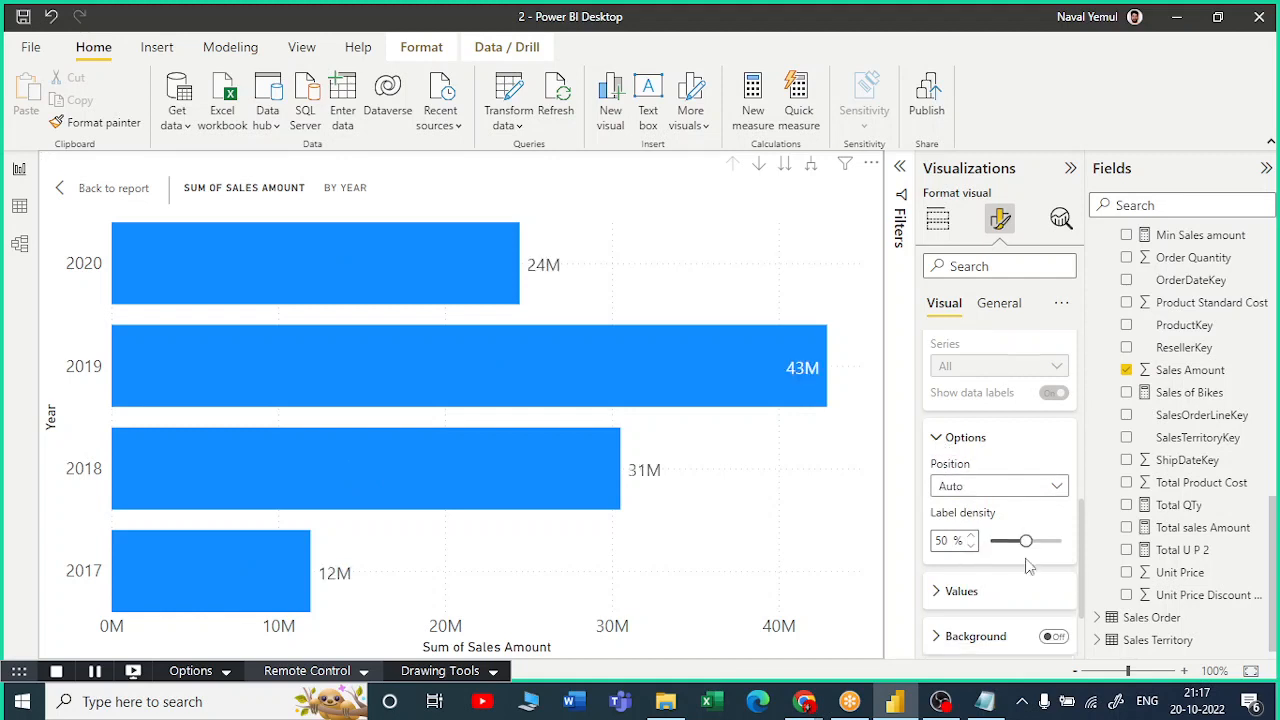
scroll(1045, 486, up, 1)
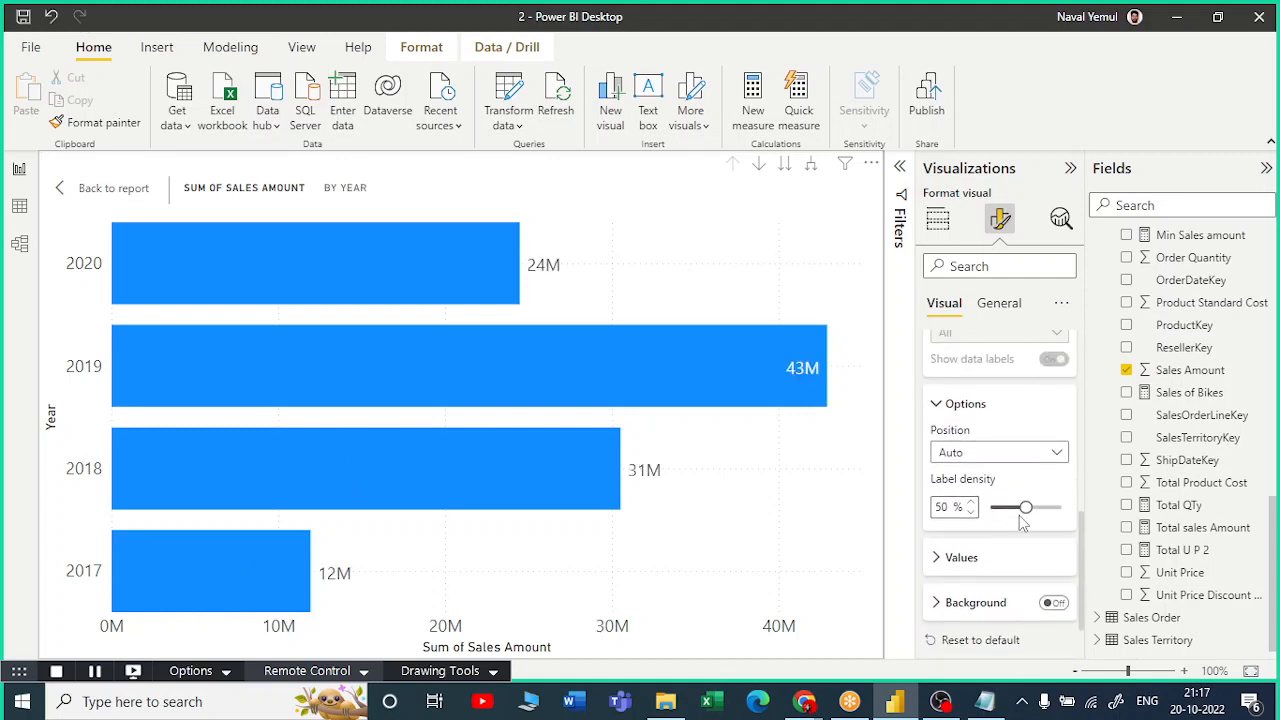
drag(1025, 508, 1048, 518)
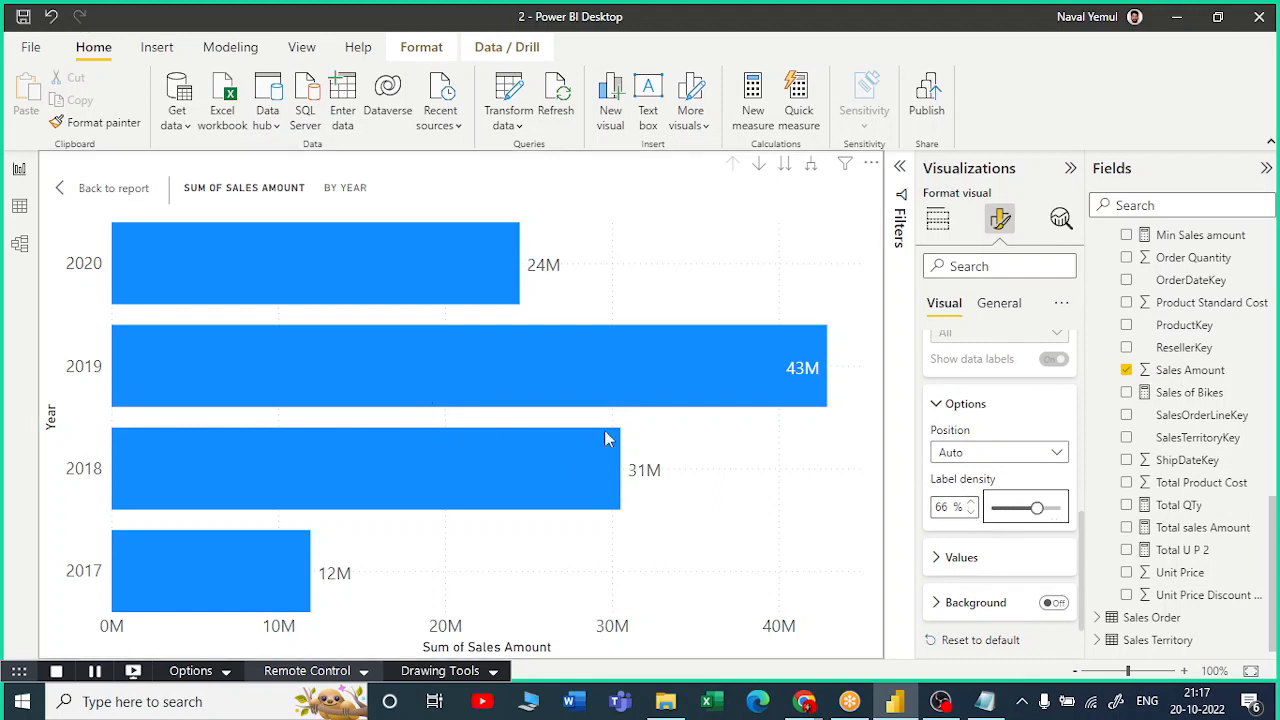
Return to the OverView report page and enlarge the Sum of Sales Amount by Year bar chart.
click(68, 188)
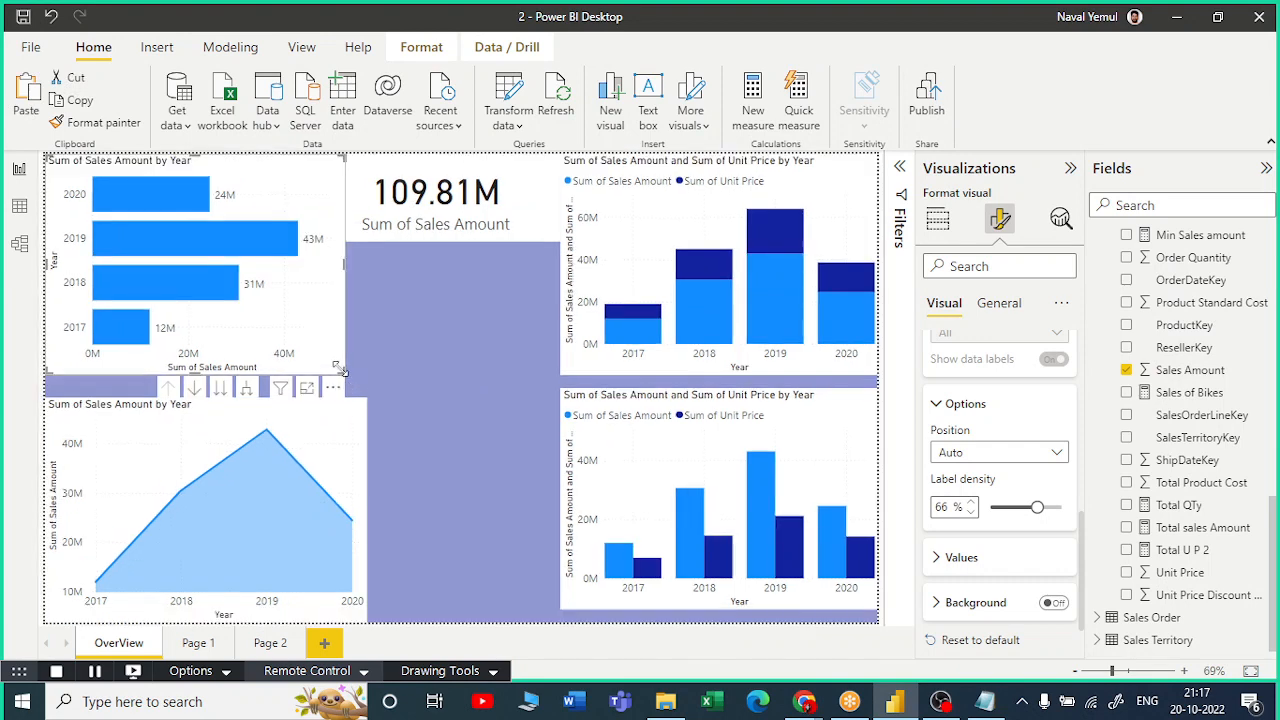
drag(337, 368, 525, 537)
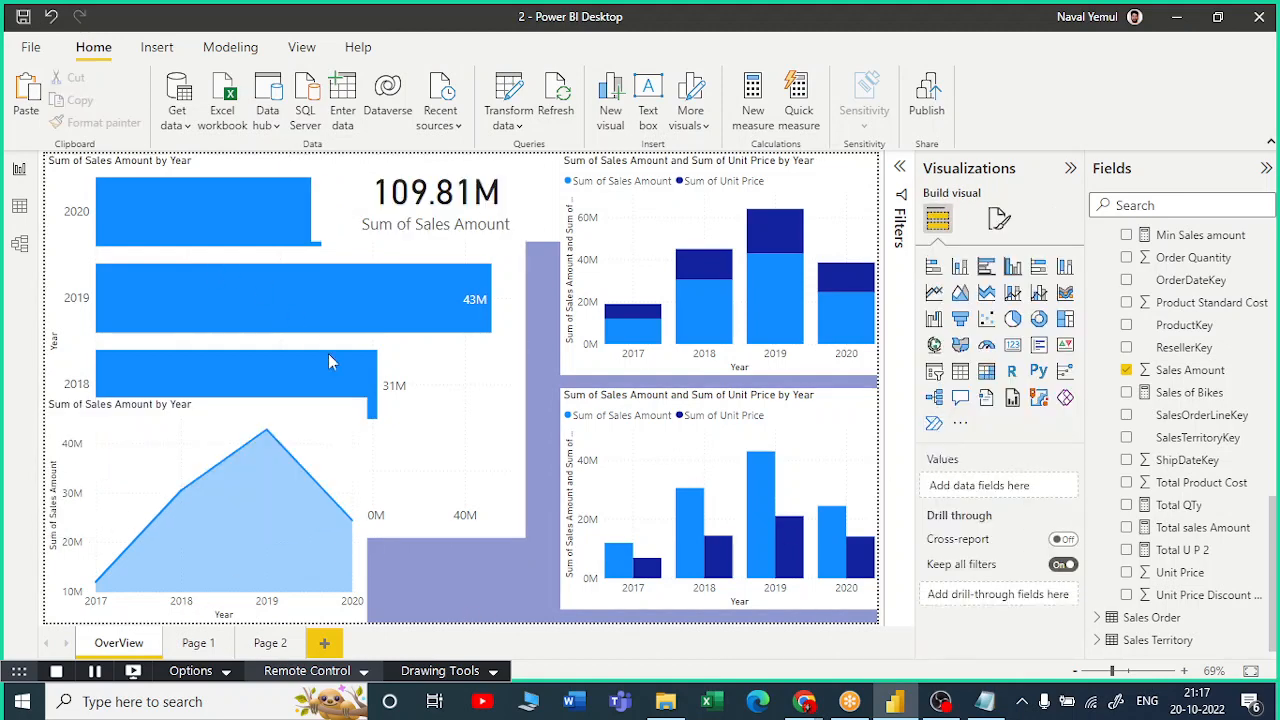
Move the bar chart from the OverView page to a new report page and show it in focus mode.
click(502, 470)
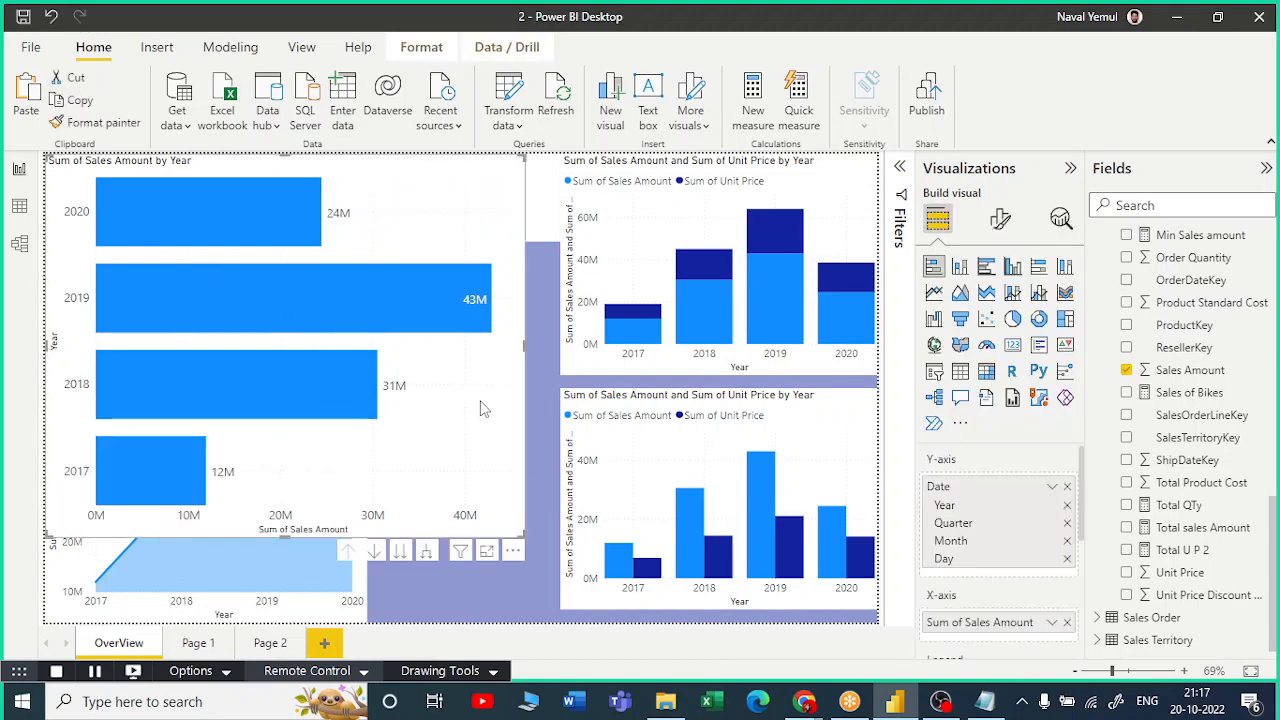
key(Delete)
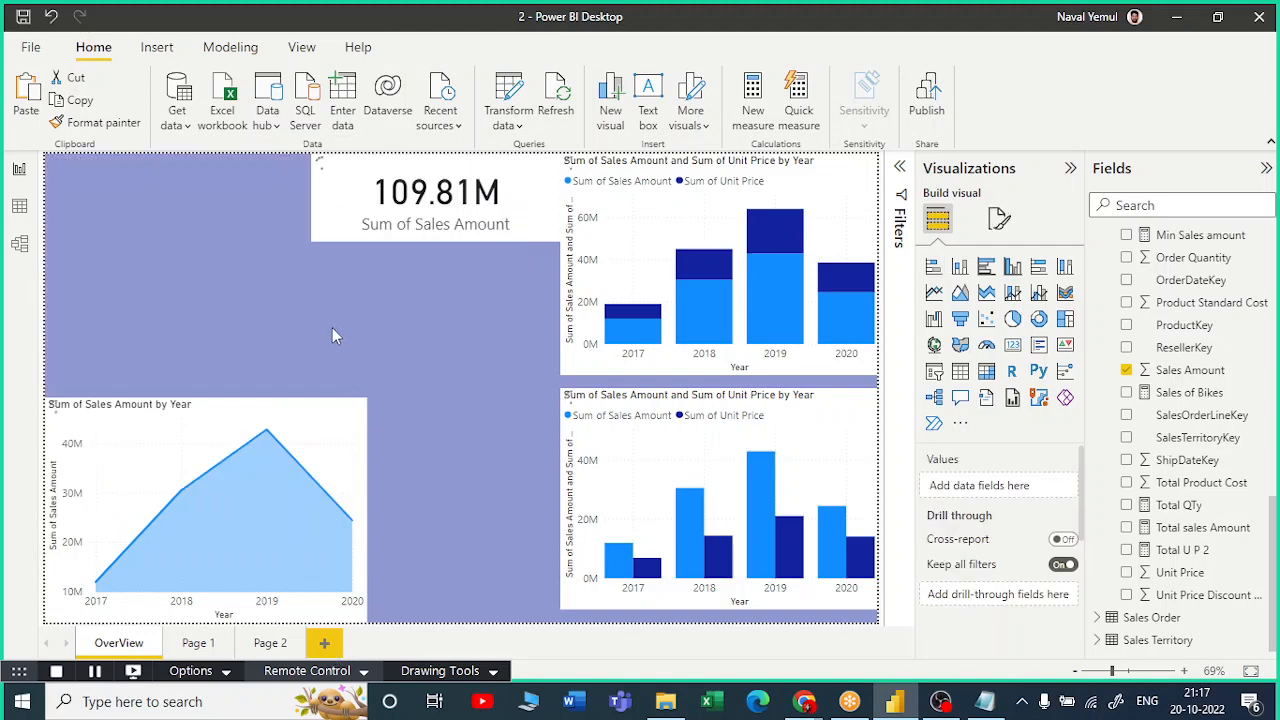
key(ctrl+m)
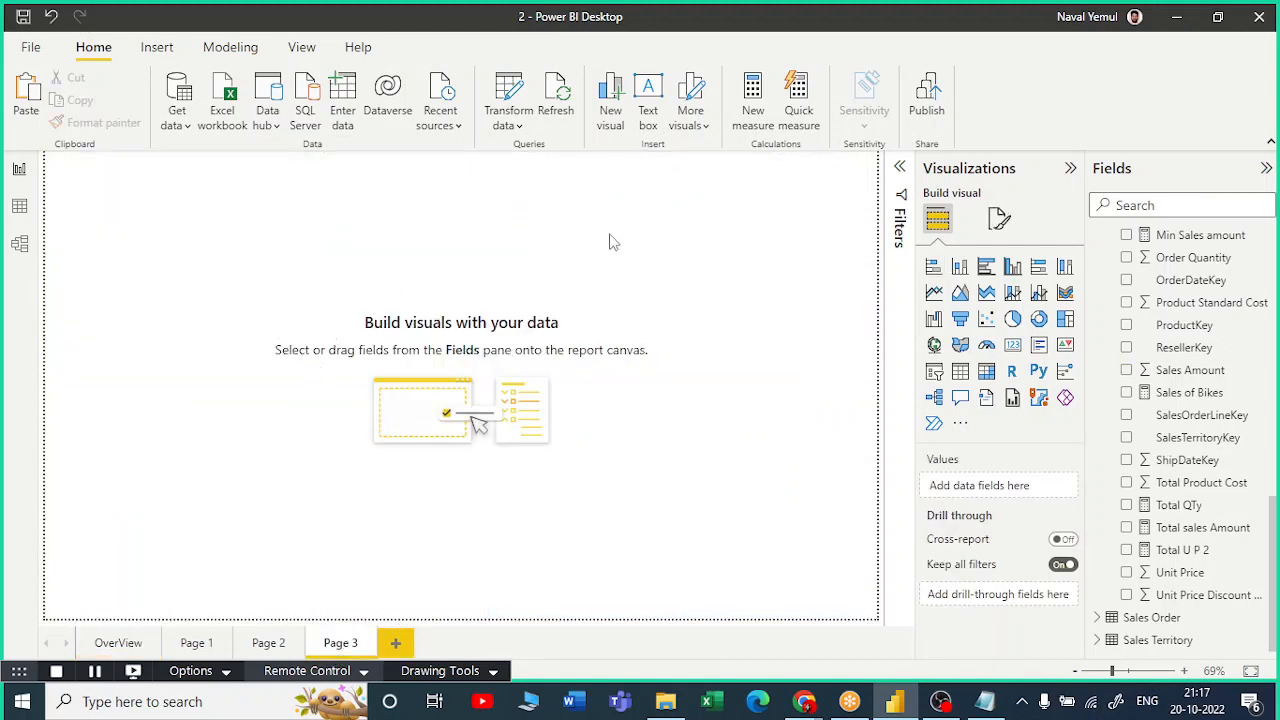
drag(632, 226, 709, 289)
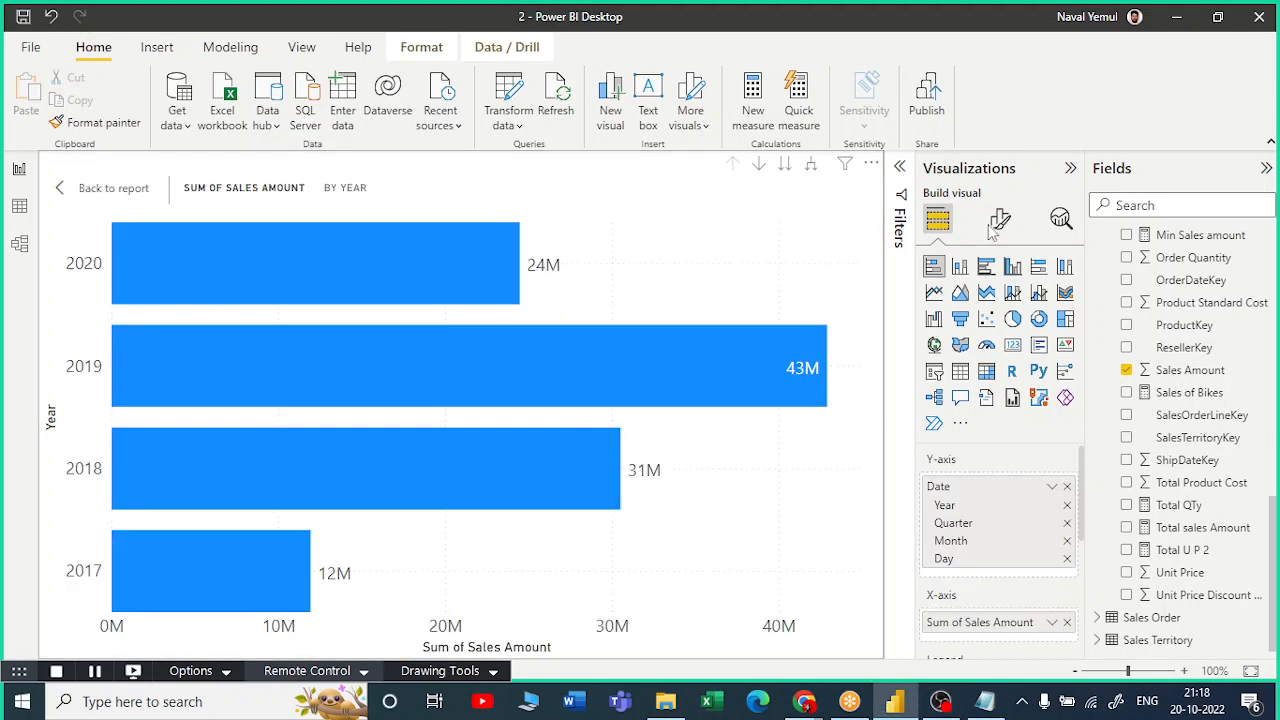
Change the default color of the chart's bars to dark purple.
click(1002, 224)
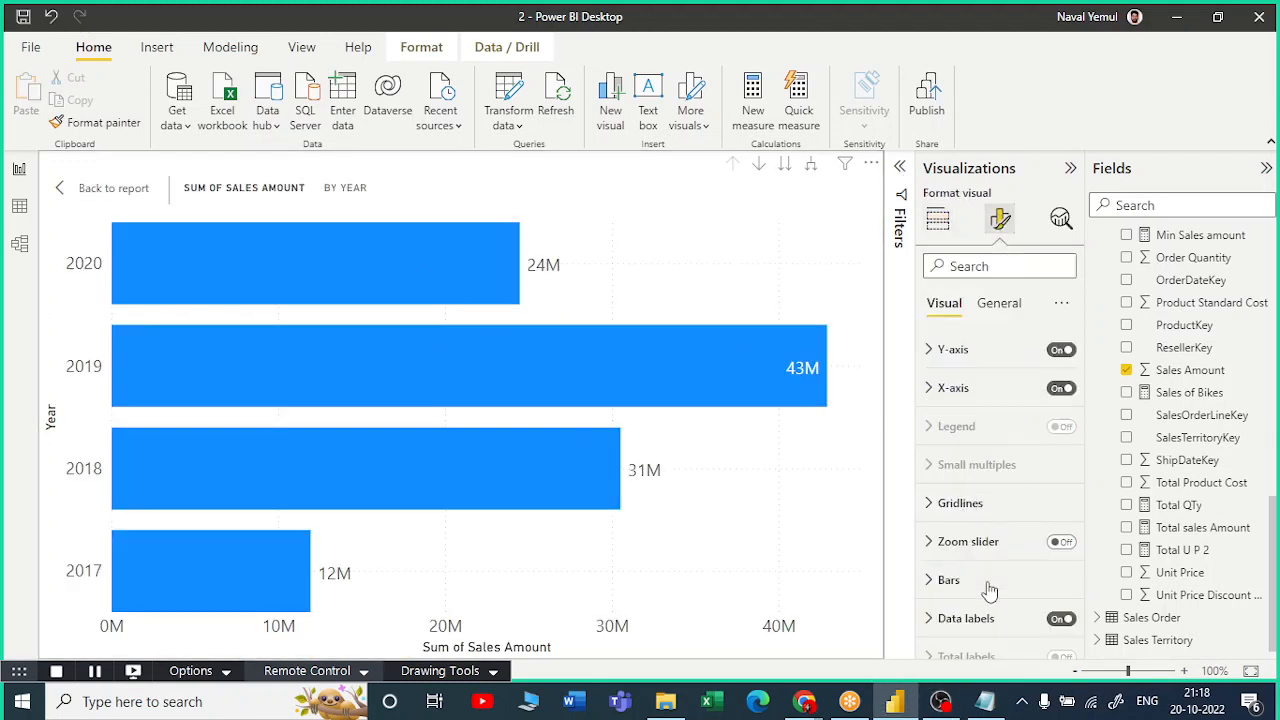
scroll(979, 627, down, 1)
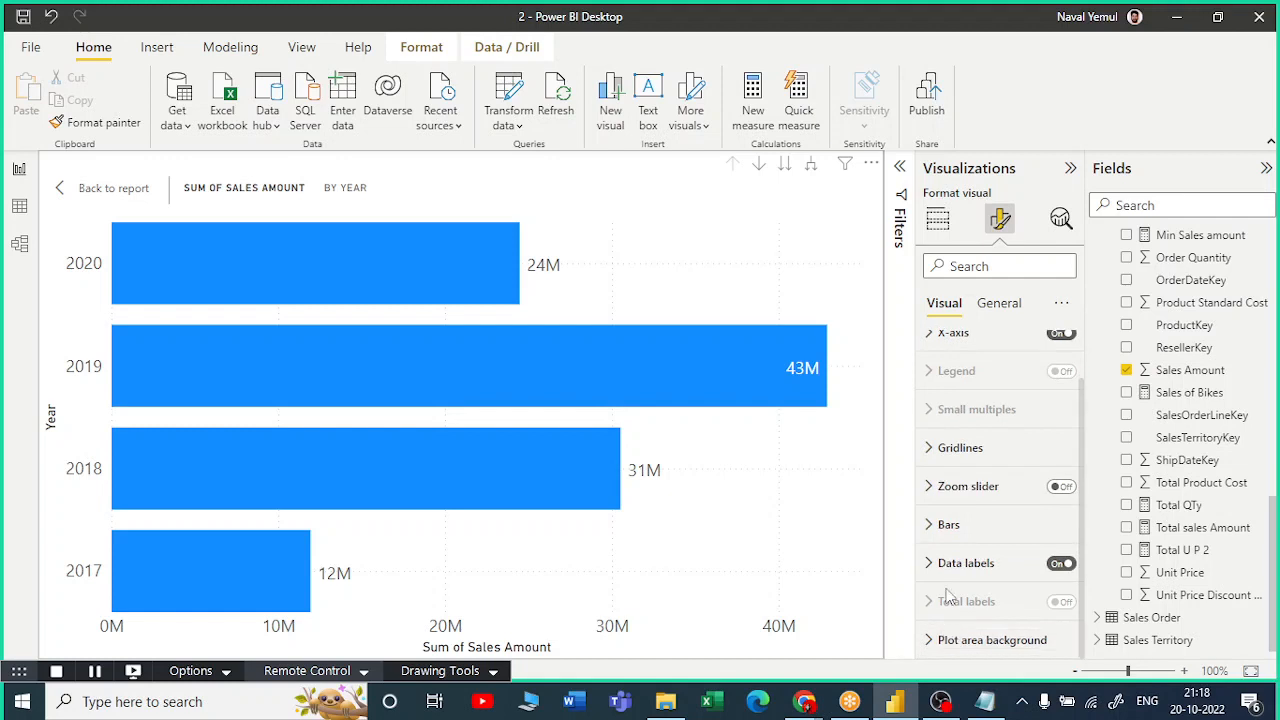
click(932, 530)
scroll(950, 540, down, 2)
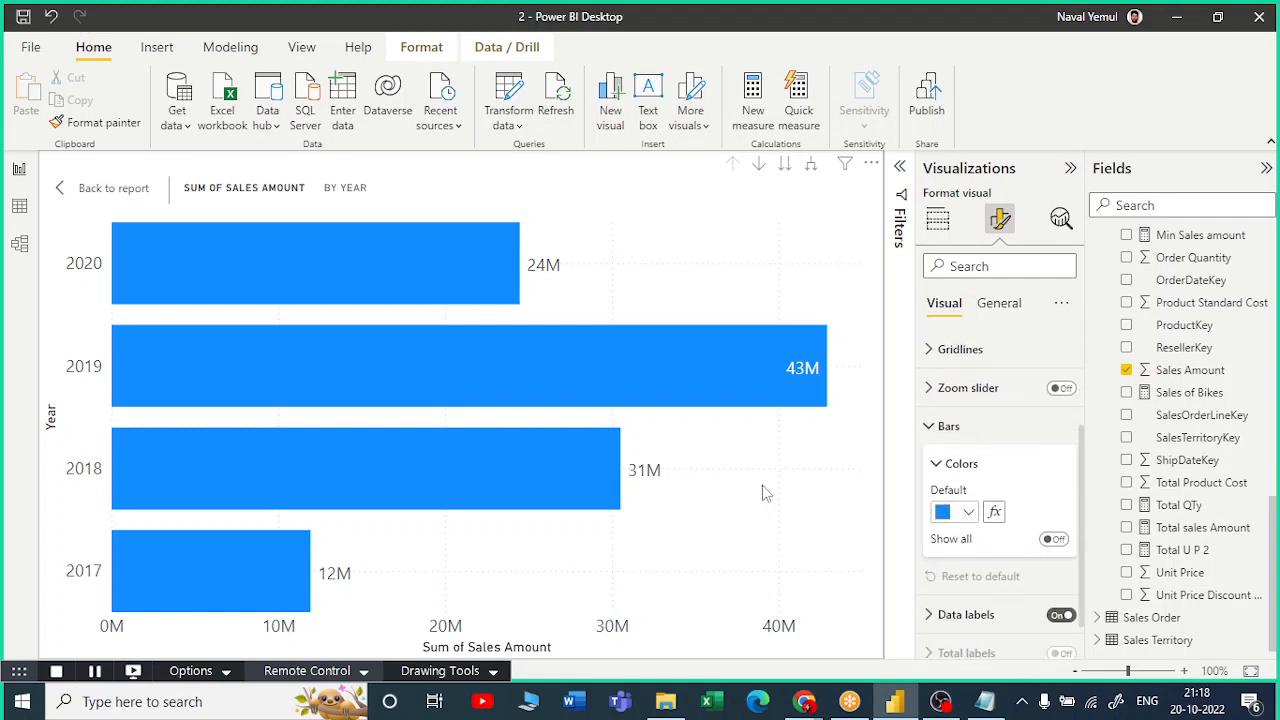
click(968, 514)
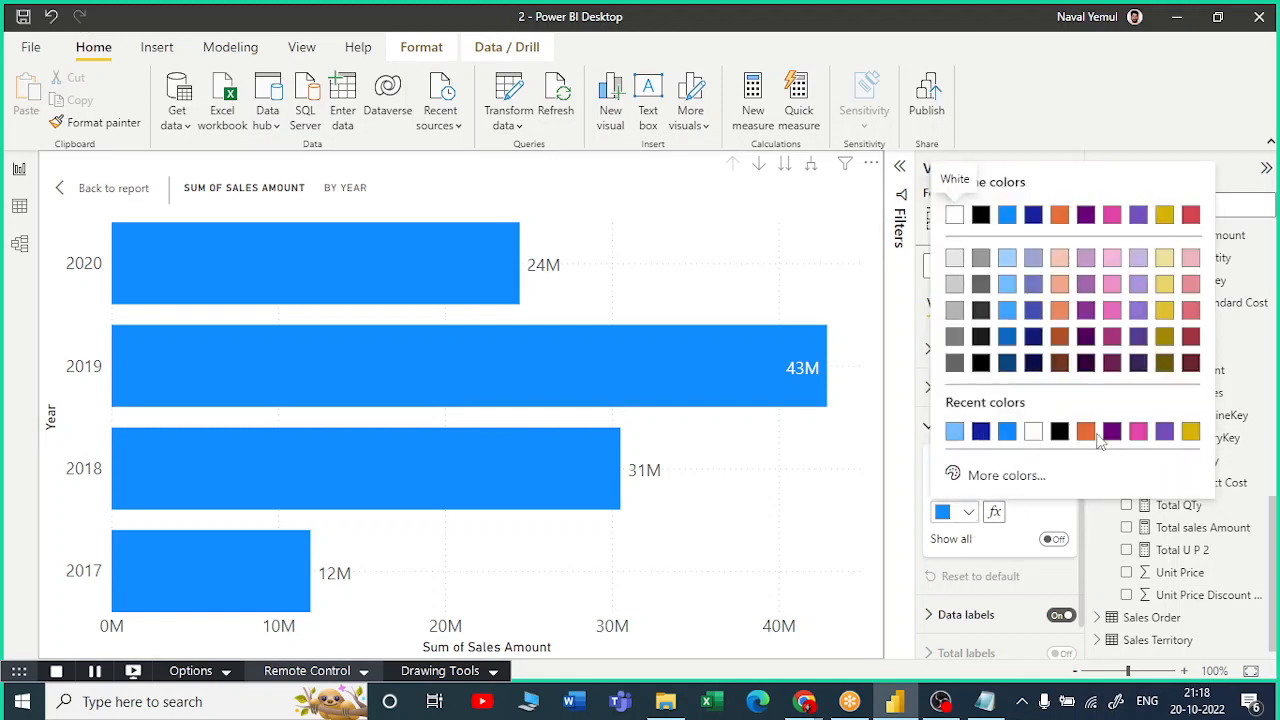
click(1166, 434)
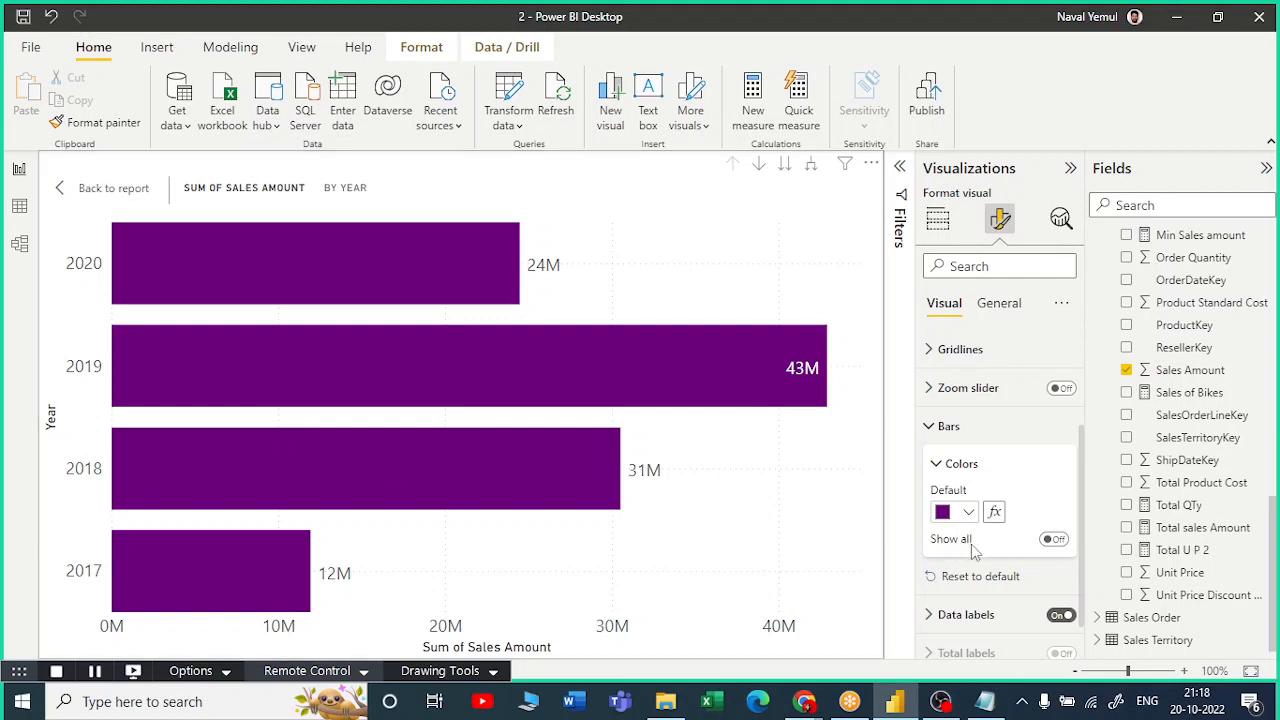
Turn on Show all for the bar colors to list a separate color setting for each year.
click(1055, 540)
scroll(1050, 500, down, 3)
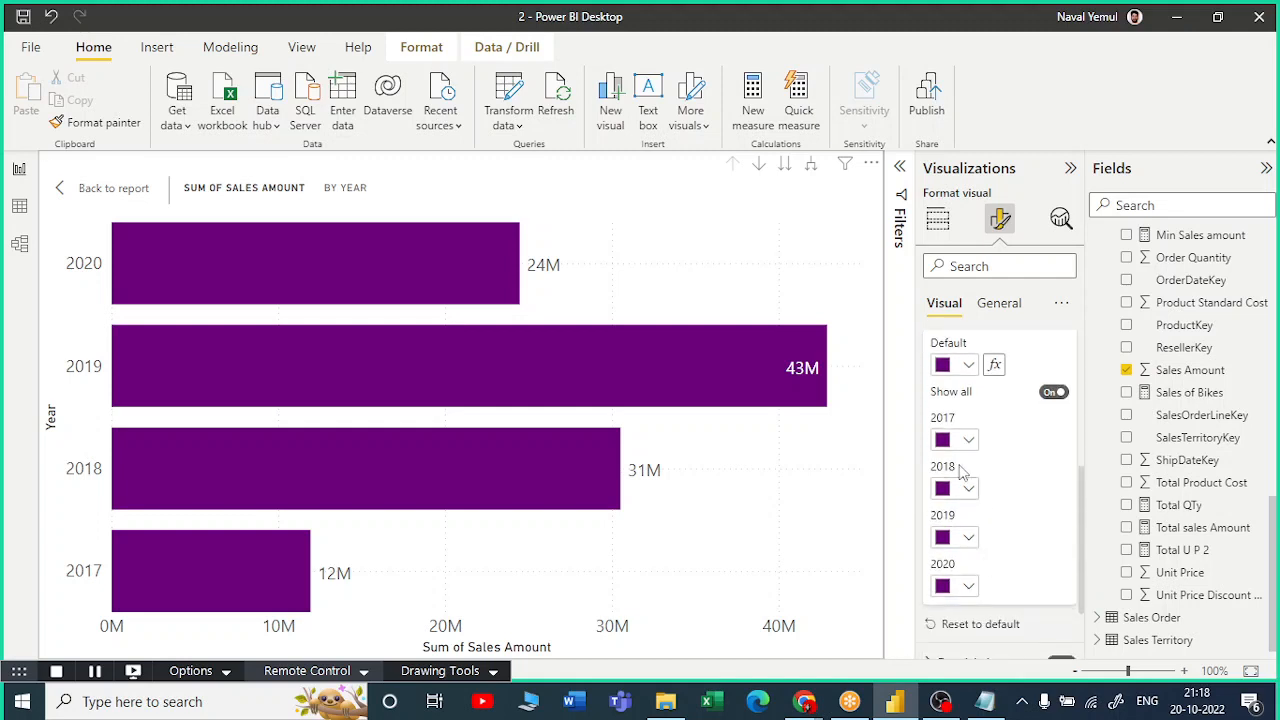
Set the bar color for 2017 to yellow, for 2018 to light blue and for 2020 to black.
right_click(990, 588)
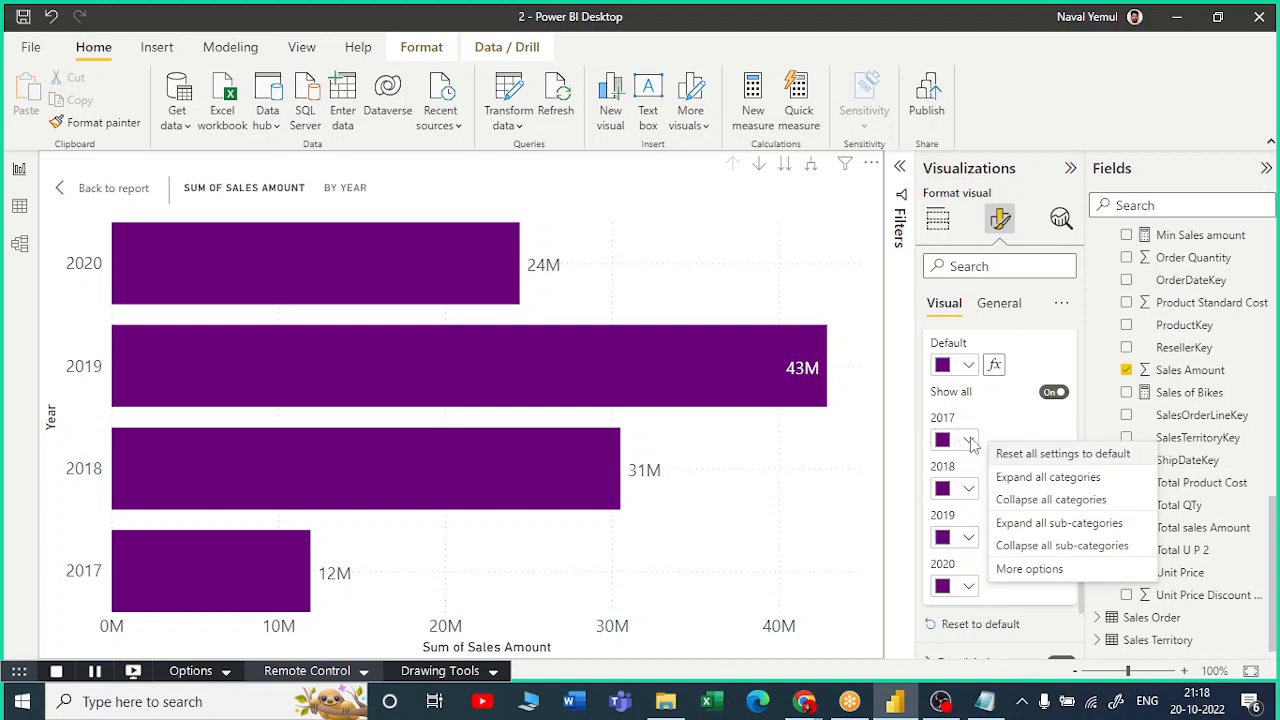
click(970, 441)
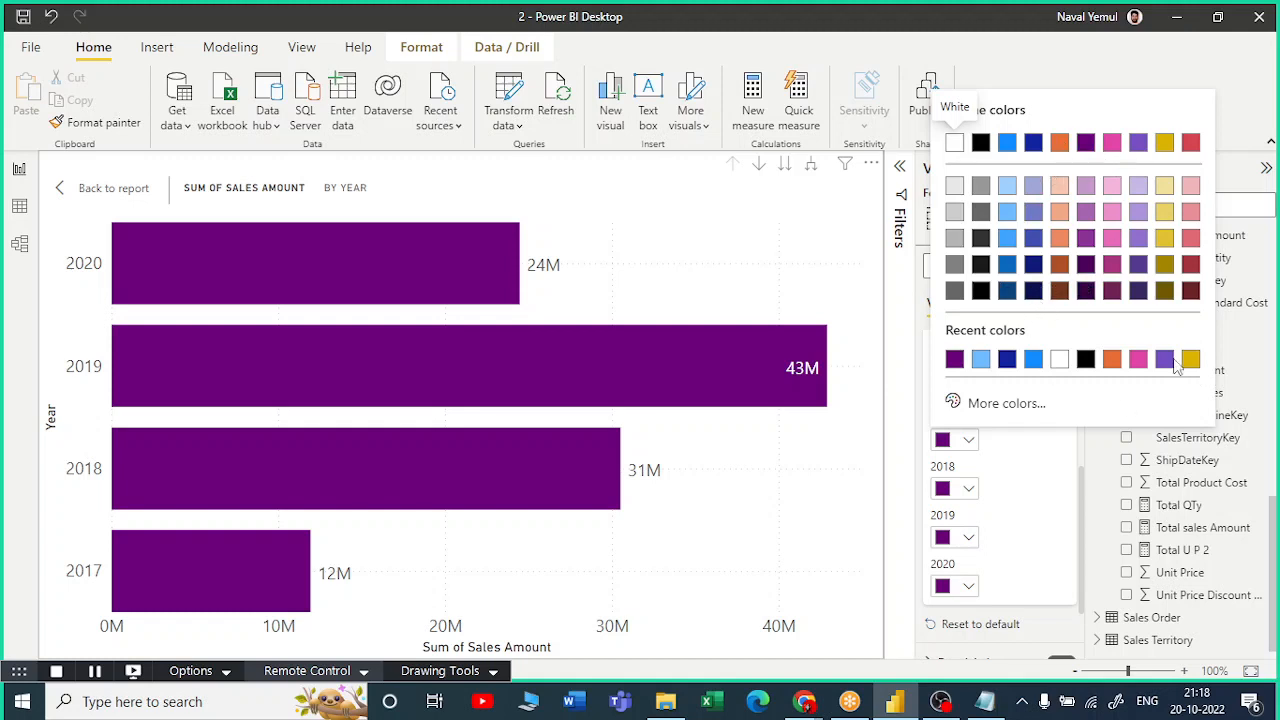
click(1177, 239)
click(965, 490)
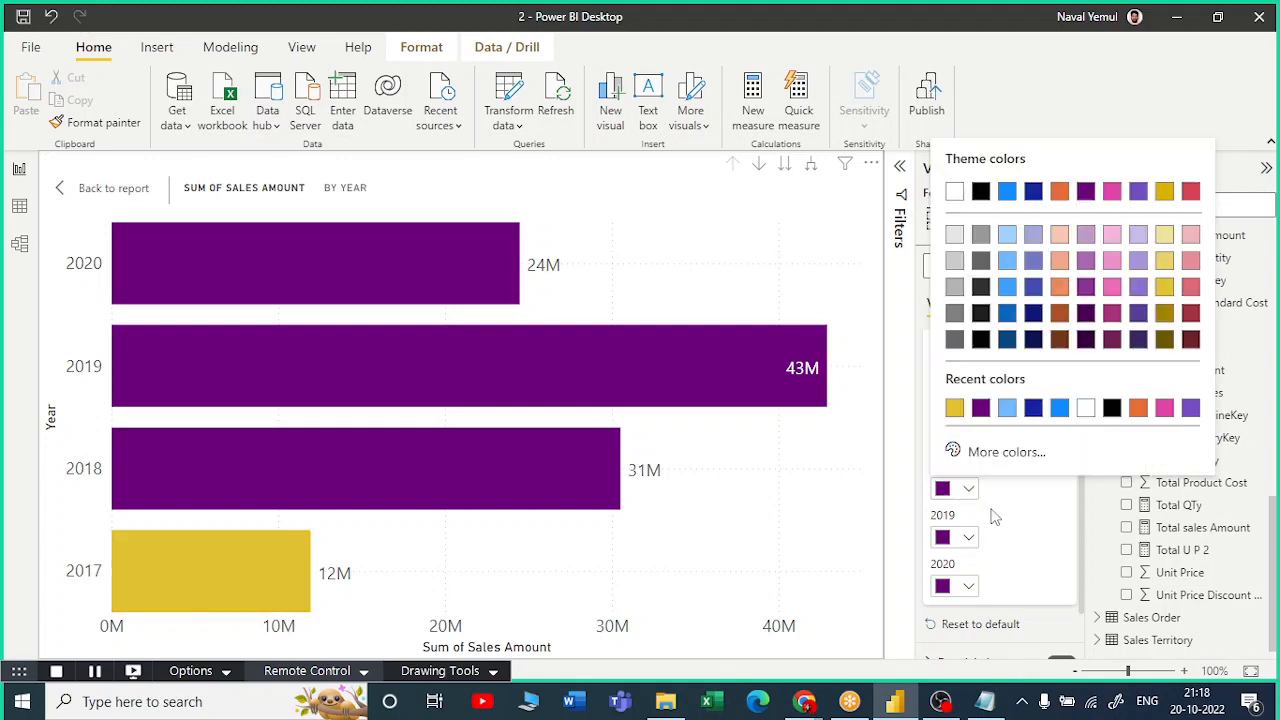
click(1007, 407)
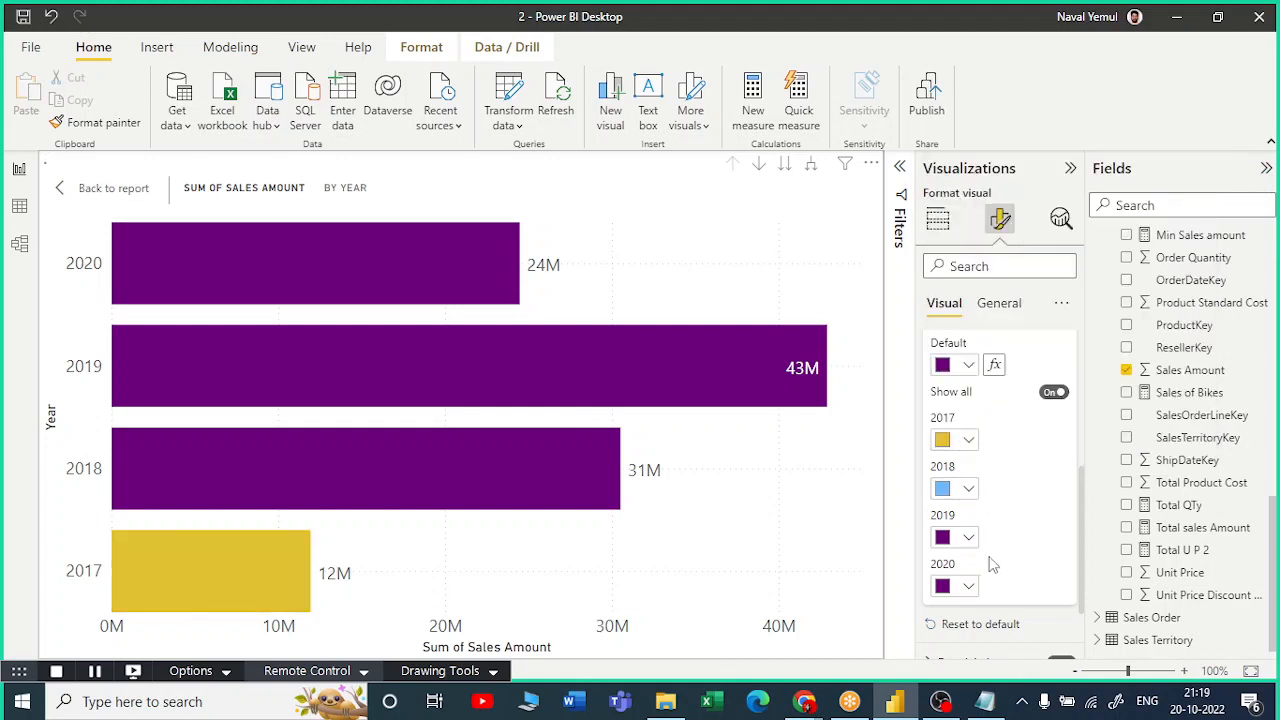
click(968, 588)
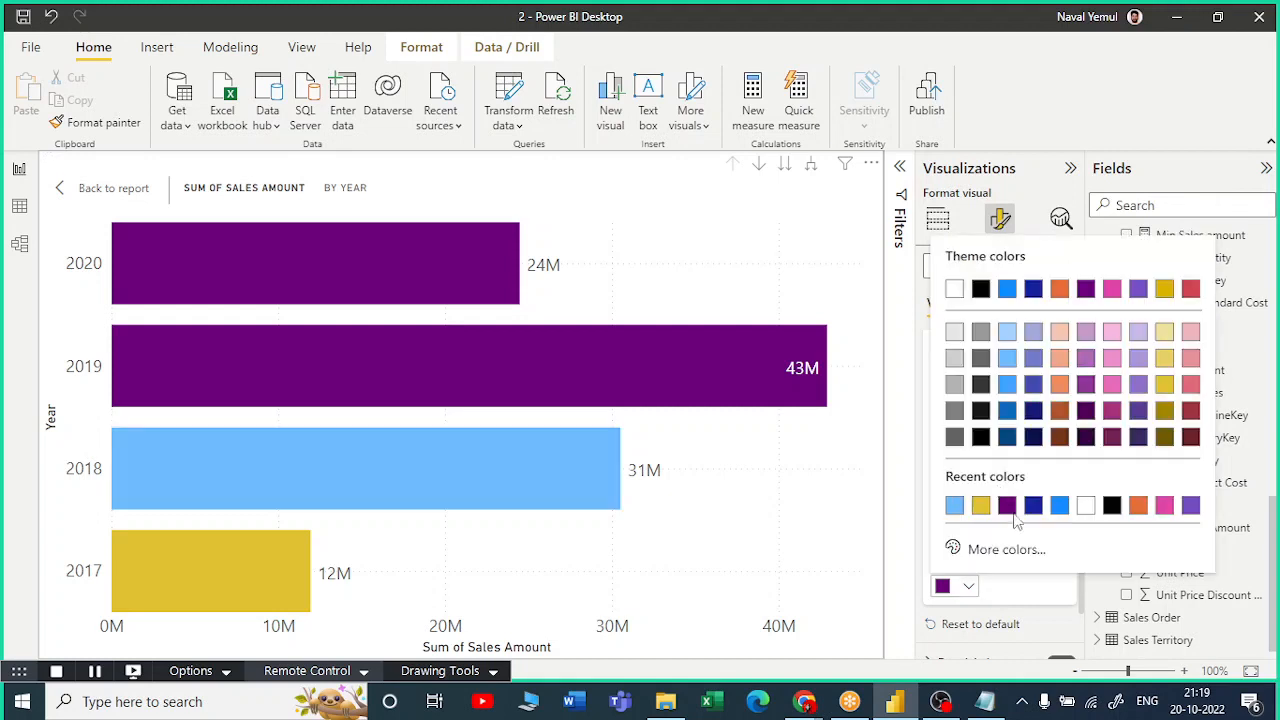
click(980, 289)
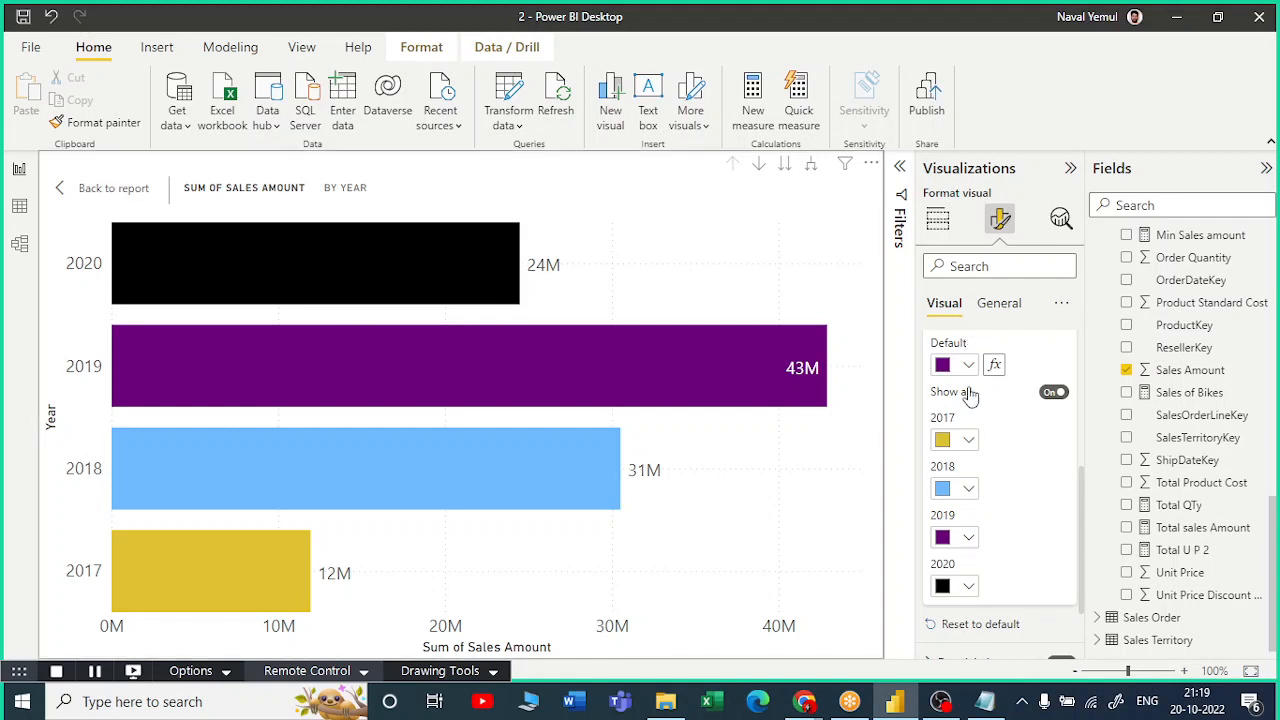
scroll(975, 385, up, 5)
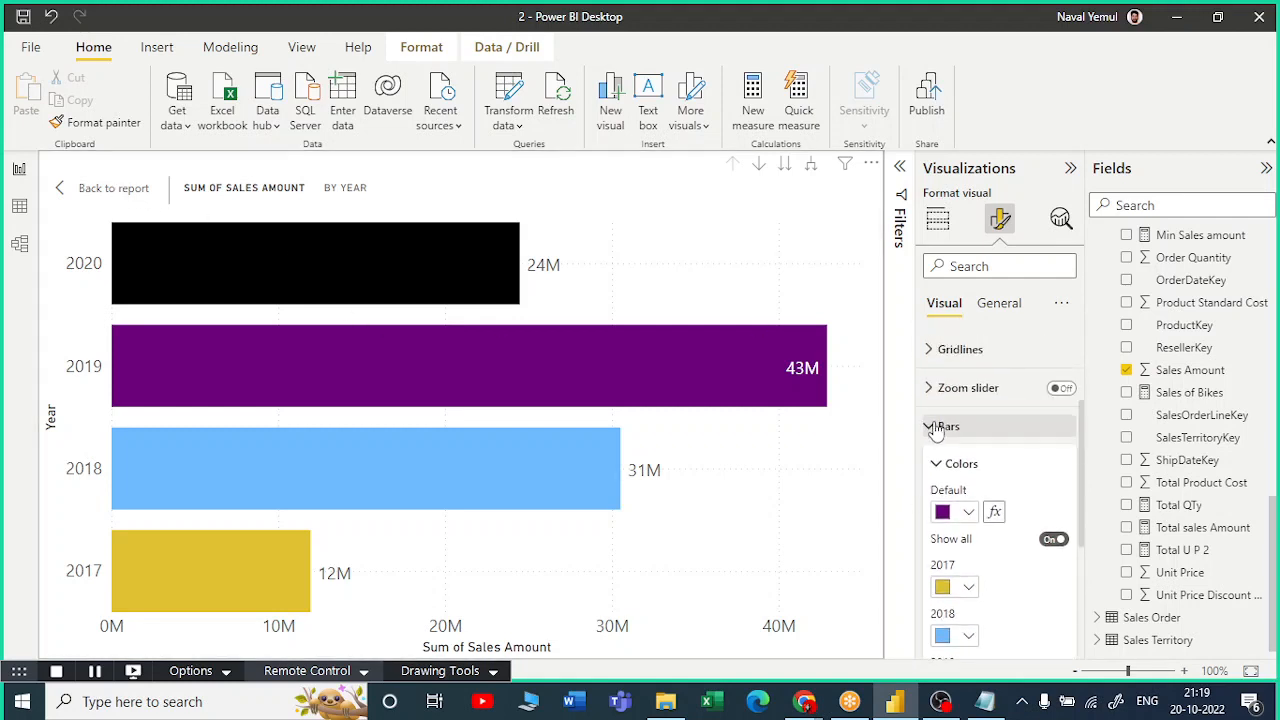
click(932, 427)
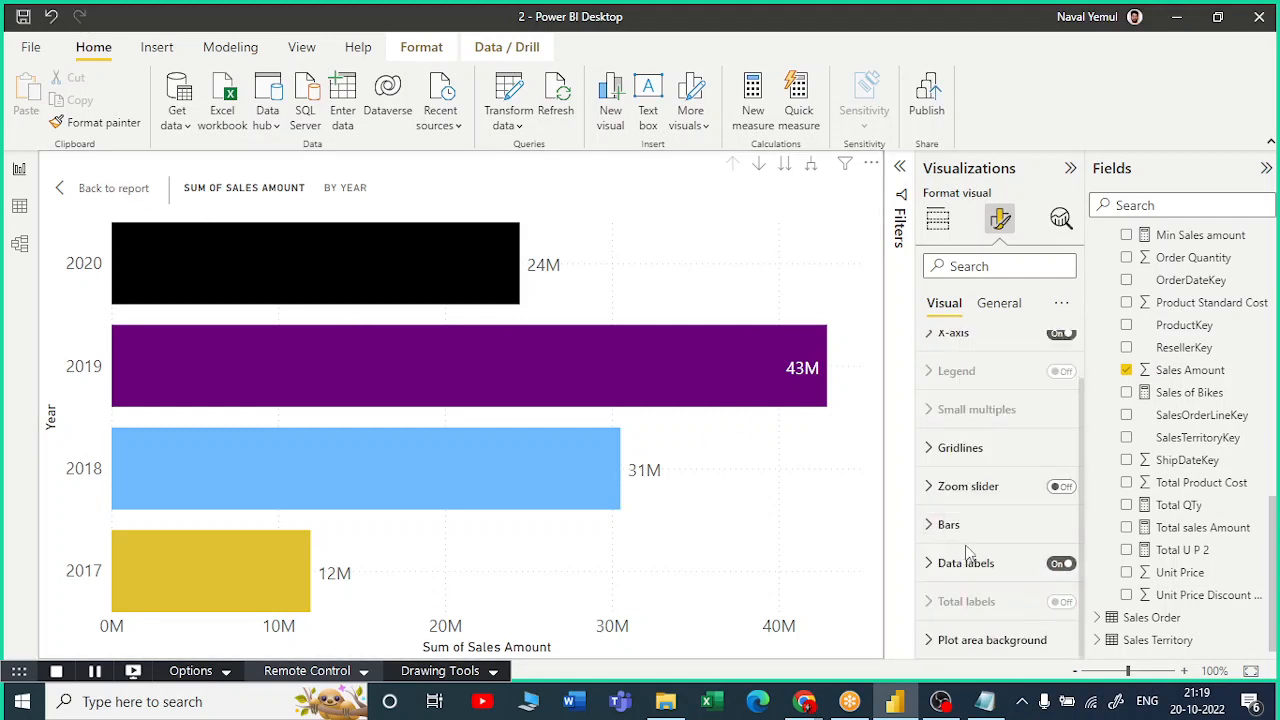
Look through the chart's plot area background settings and the list of general formatting options.
click(990, 642)
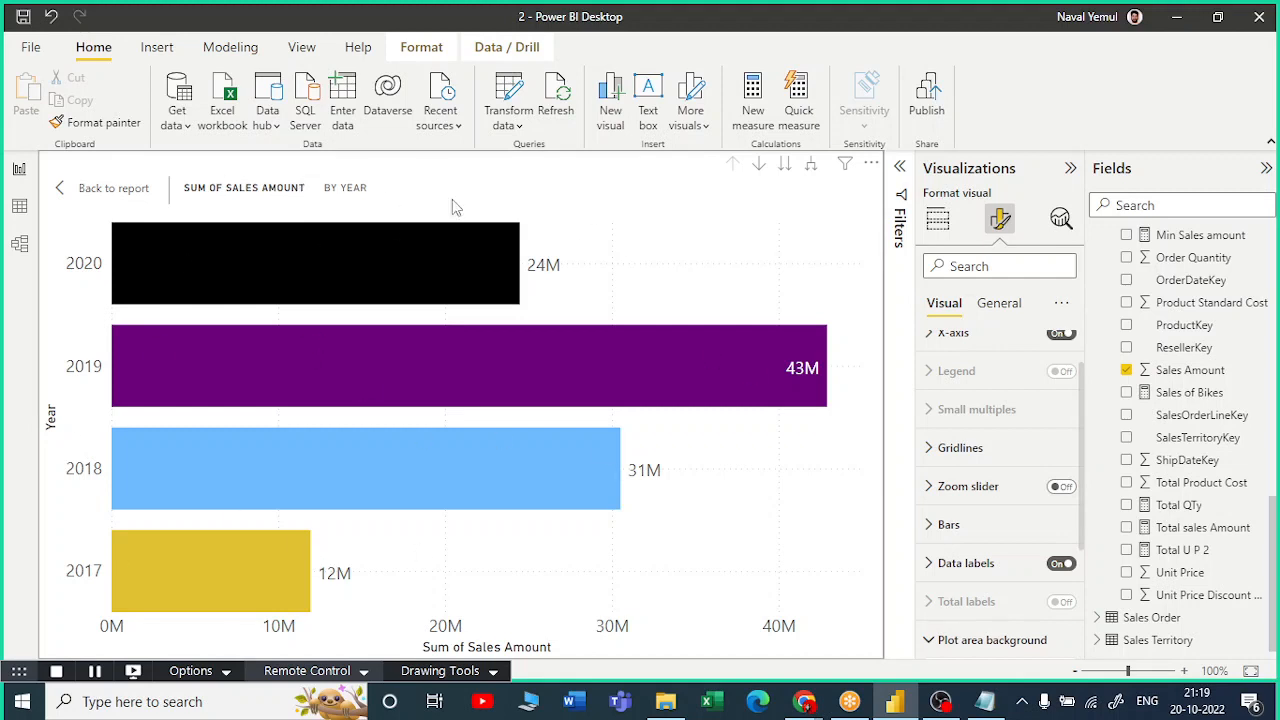
scroll(955, 636, down, 3)
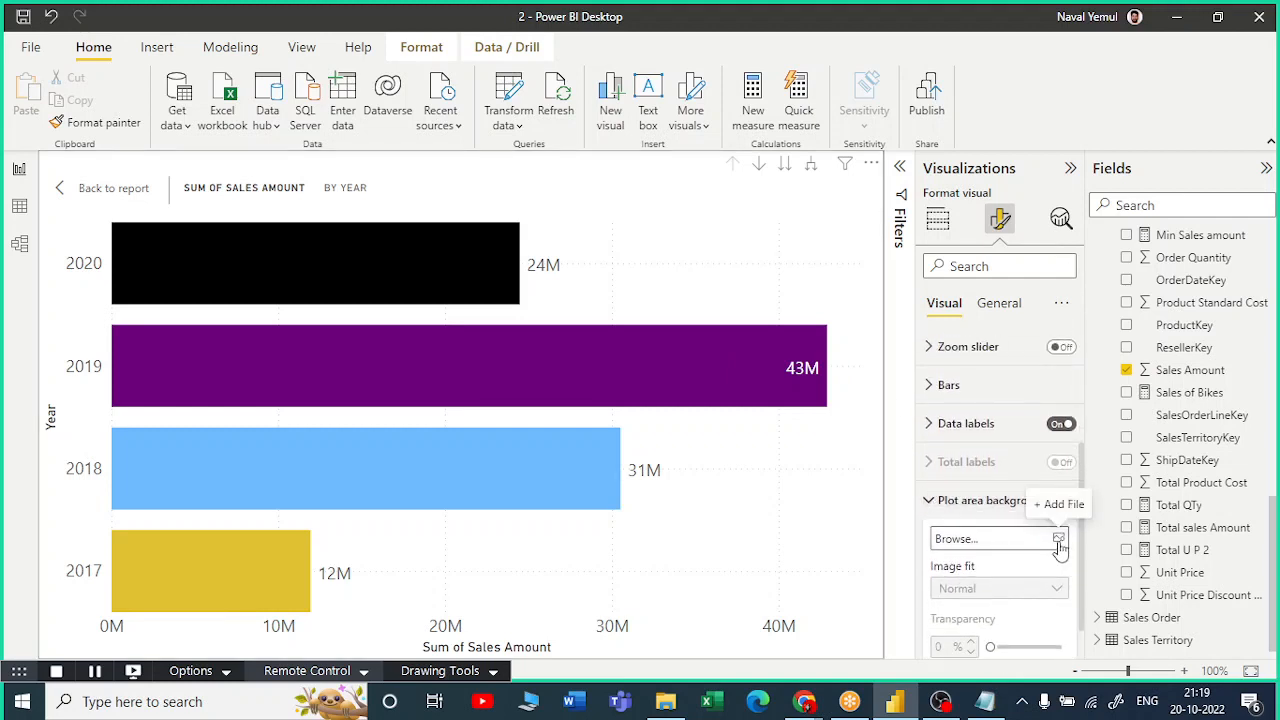
scroll(1005, 566, down, 1)
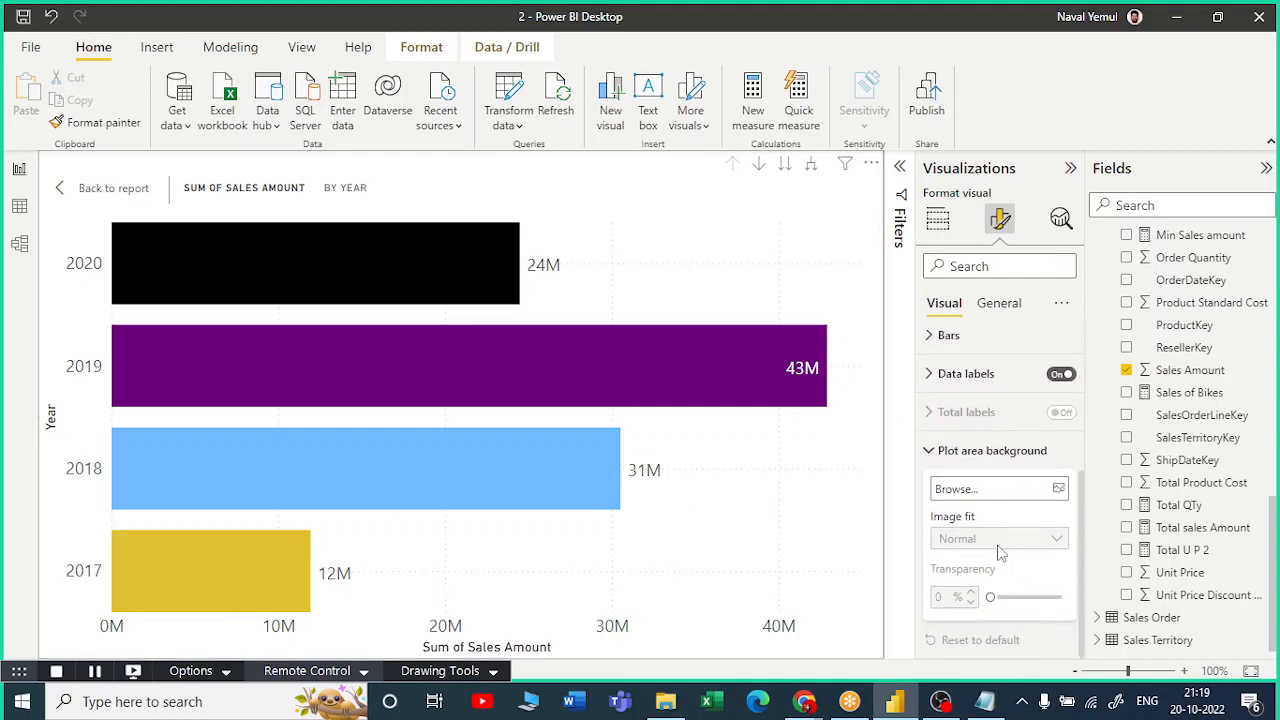
click(936, 450)
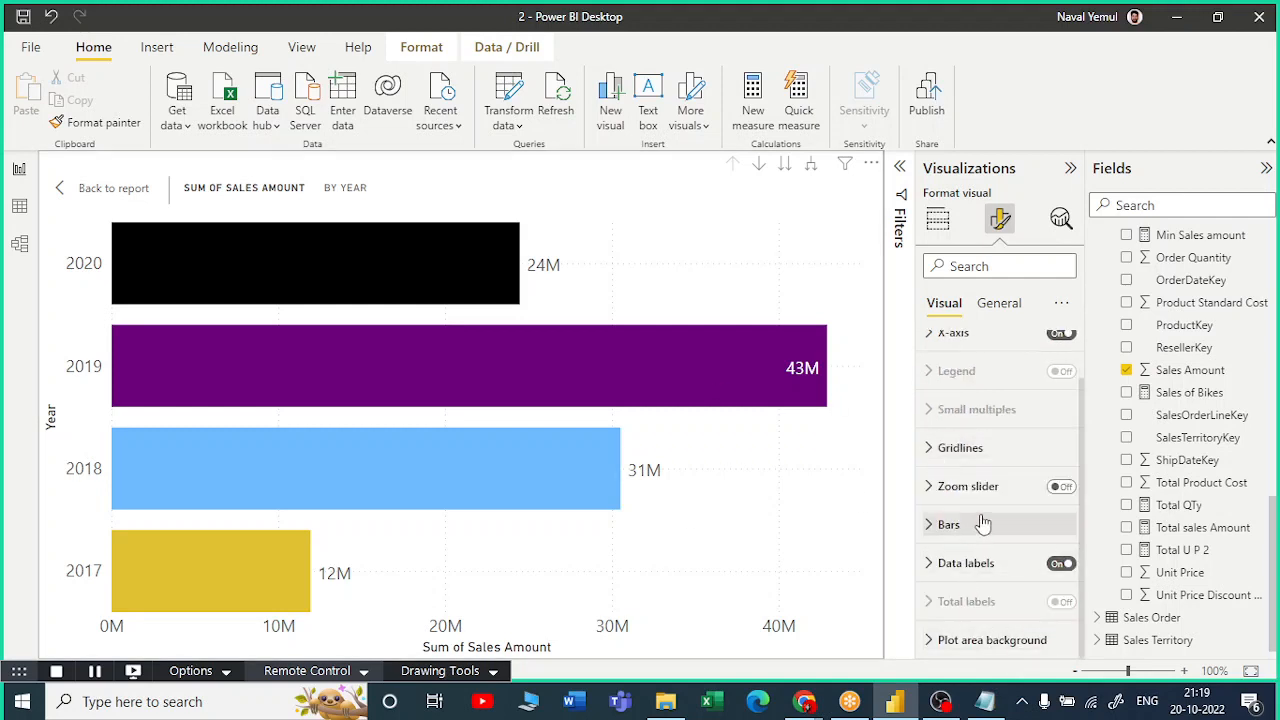
scroll(988, 500, up, 1)
click(992, 308)
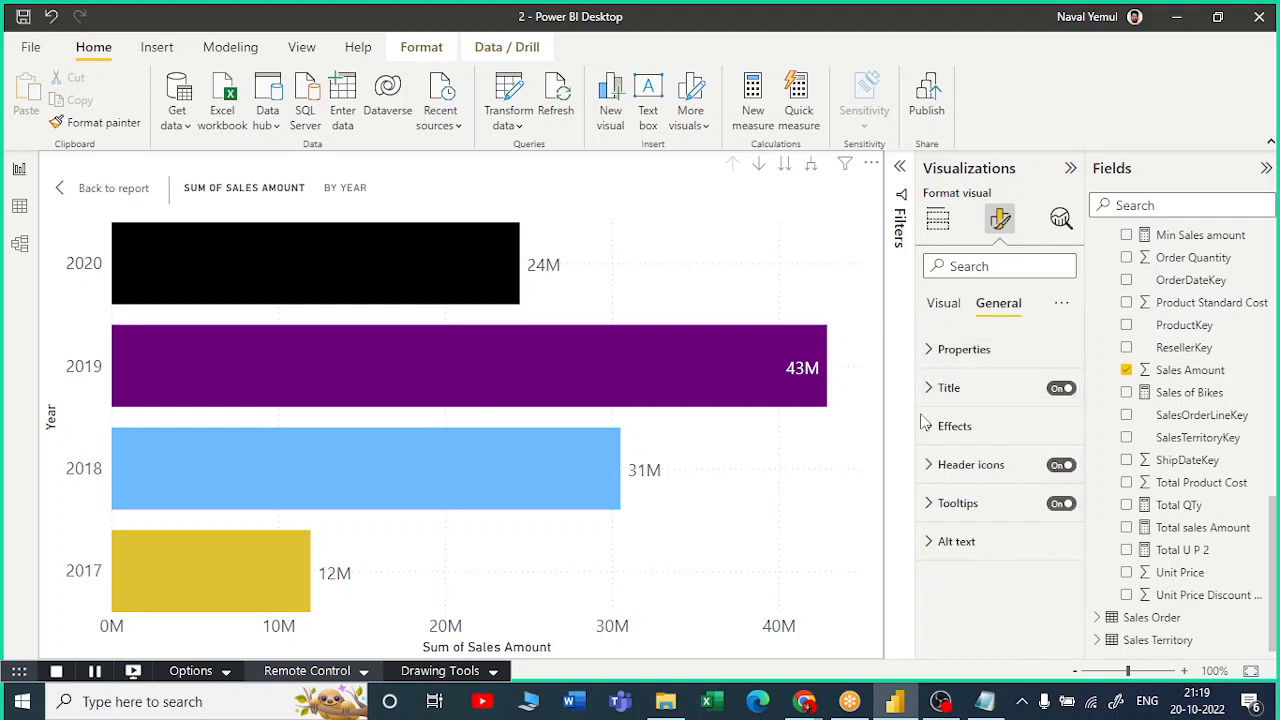
click(945, 310)
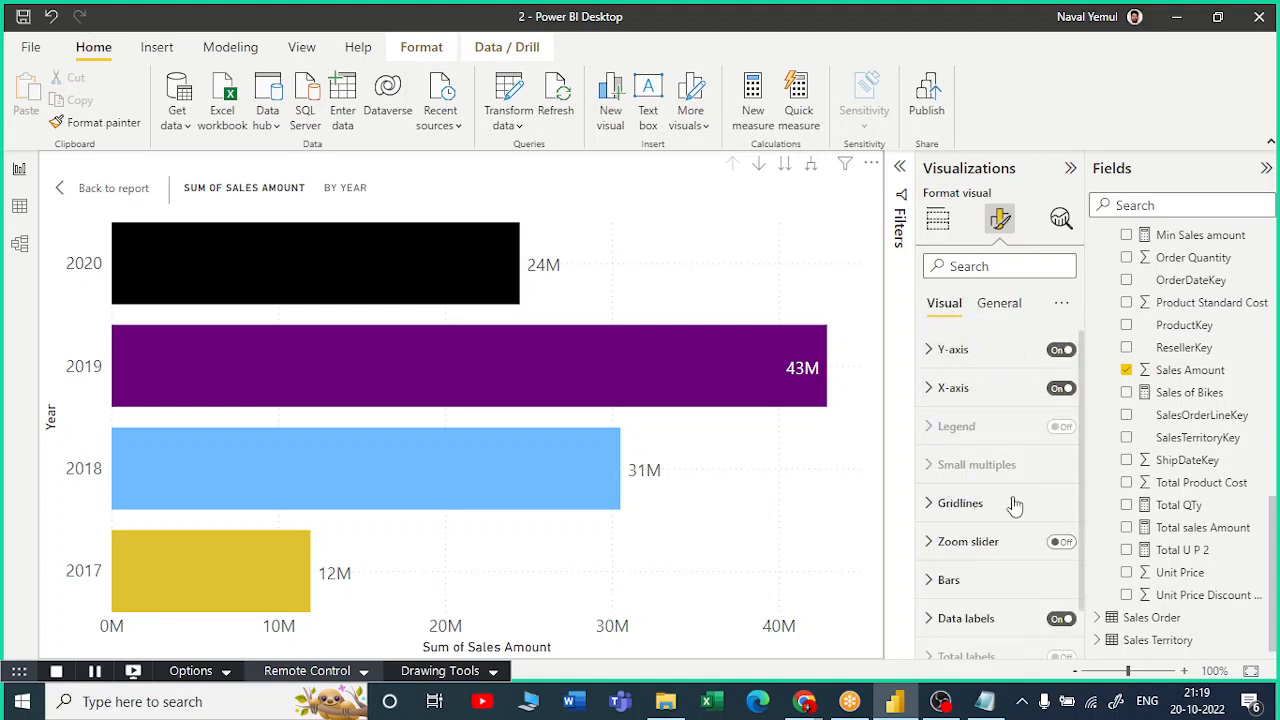
scroll(1014, 503, down, 1)
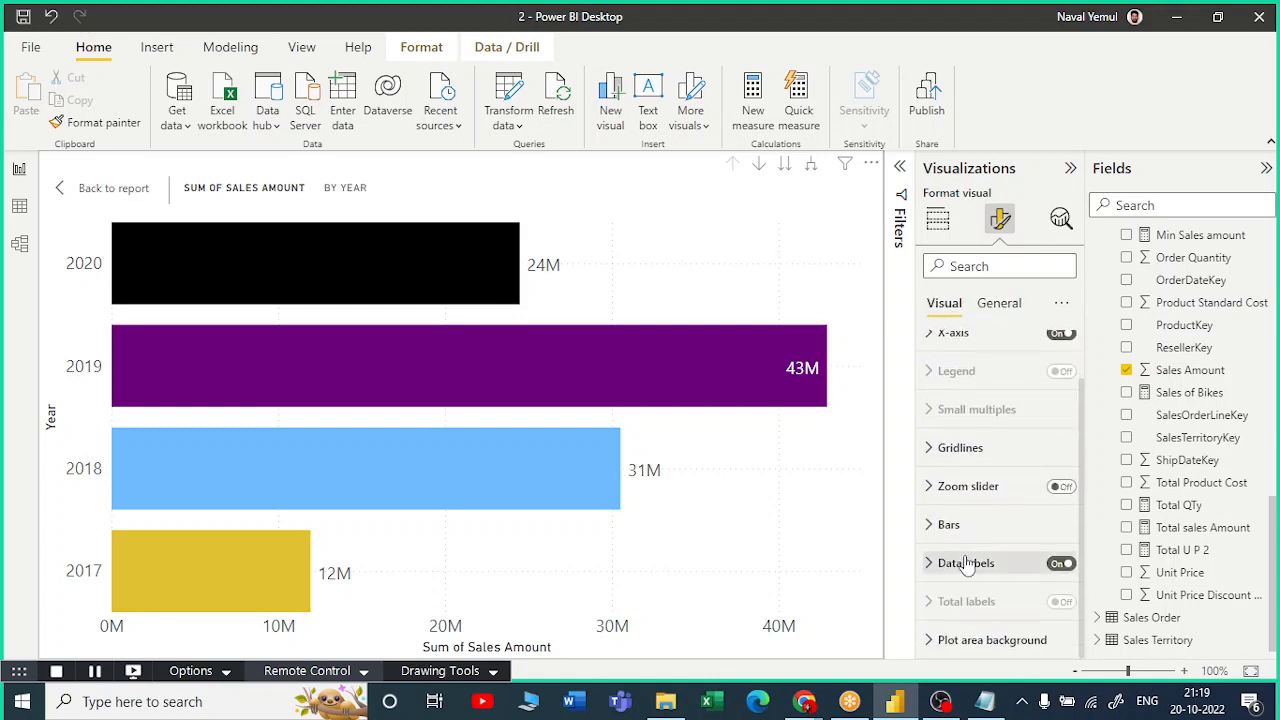
click(962, 643)
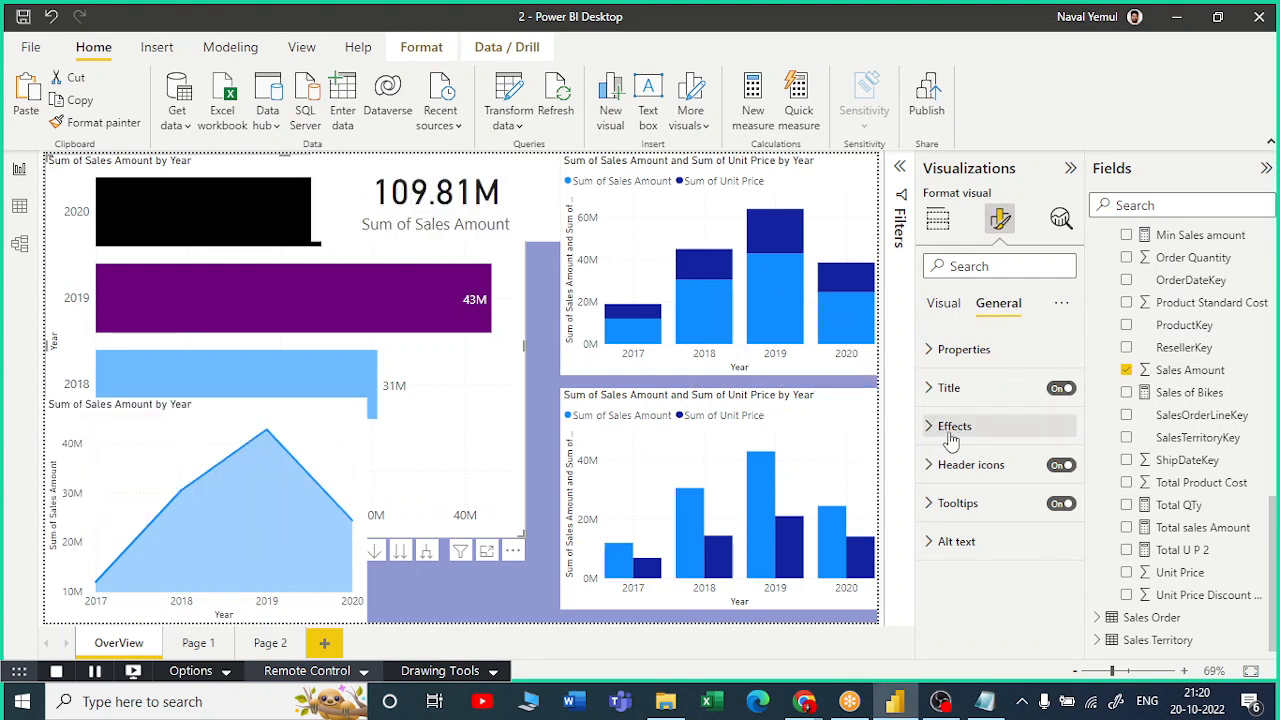
Give the bar chart on the OverView page a blue background with 93% transparency.
click(950, 430)
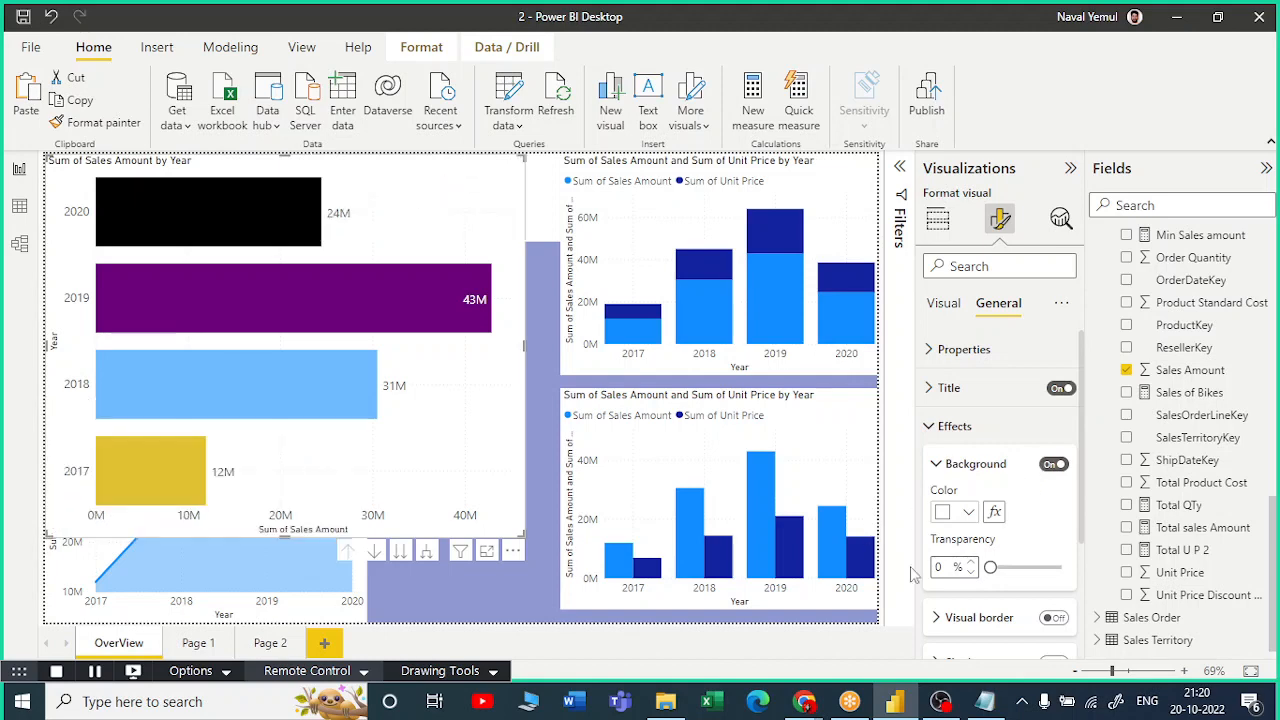
click(968, 512)
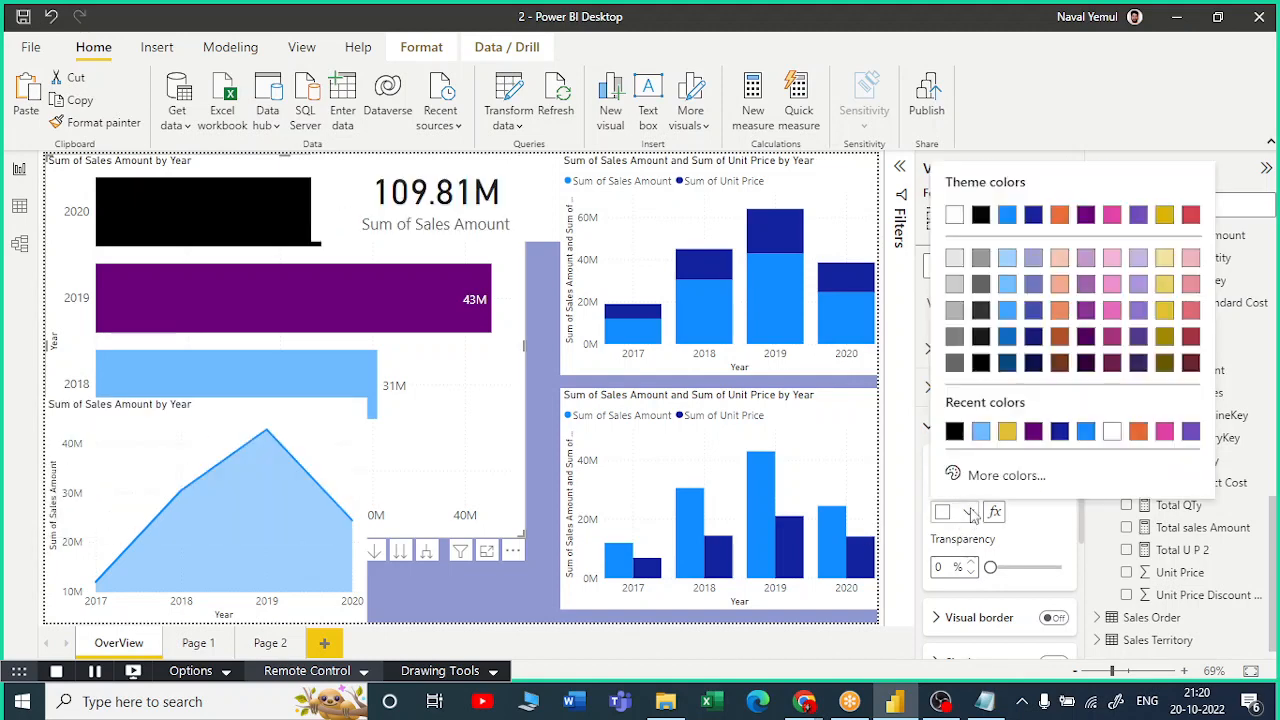
click(1084, 436)
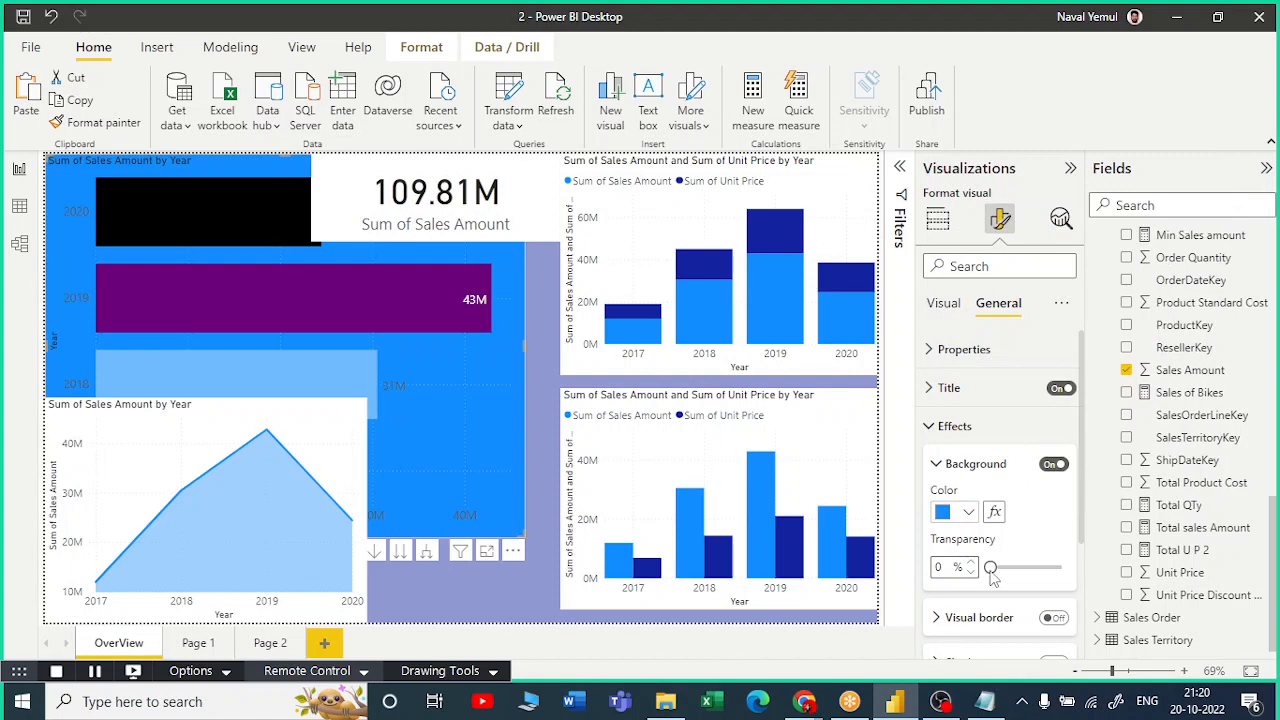
drag(990, 567, 1056, 570)
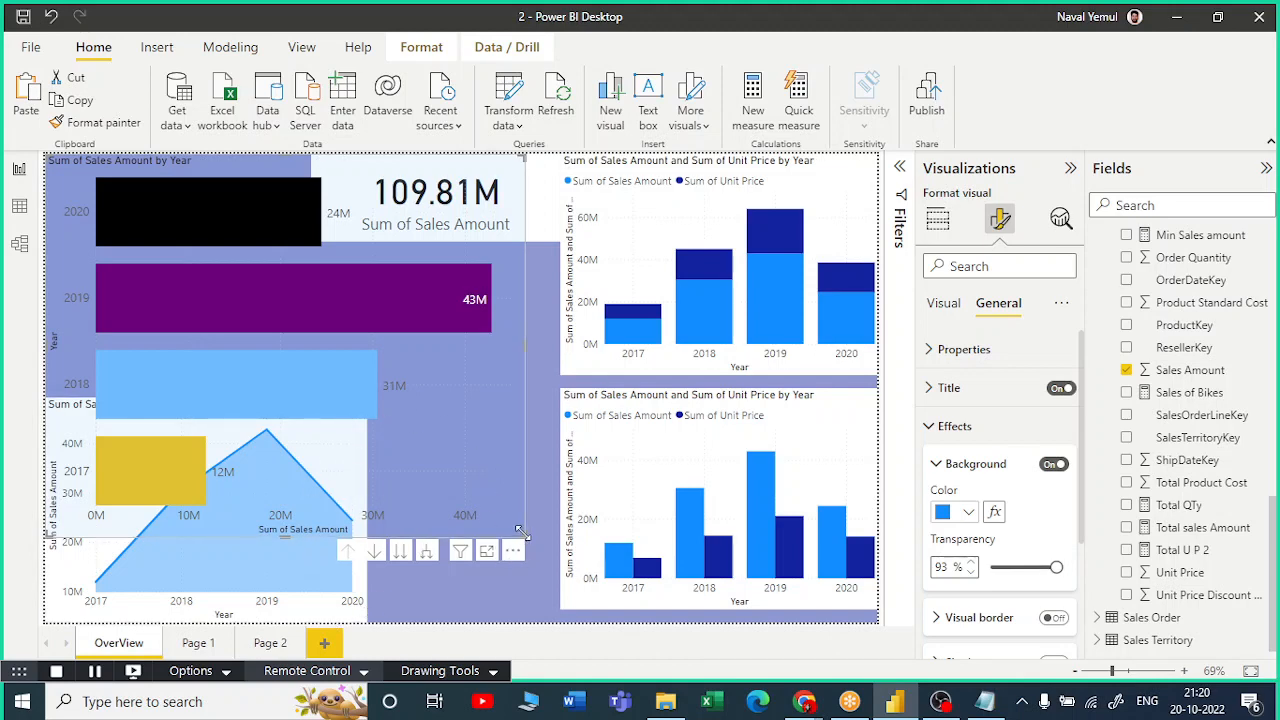
Shrink the Sum of Sales Amount by Year bar chart and the area chart below it on the OverView page.
drag(525, 555, 367, 398)
drag(285, 357, 325, 387)
click(360, 402)
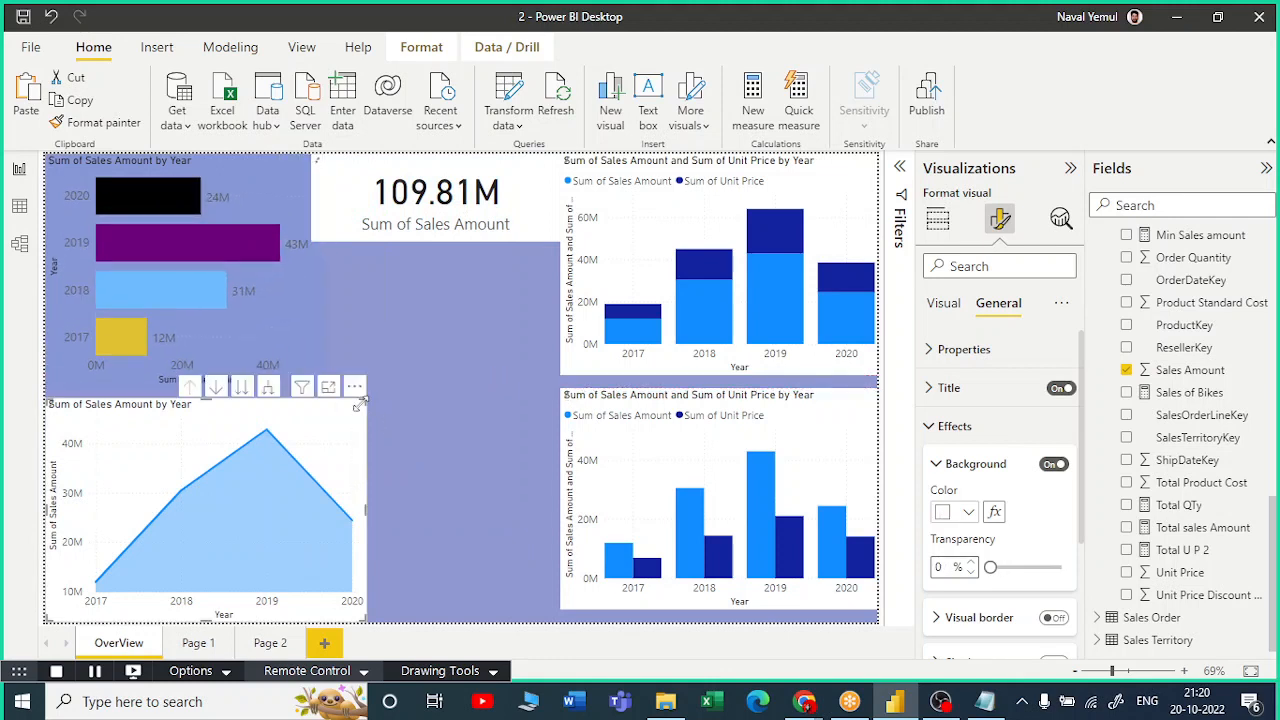
drag(366, 403, 204, 494)
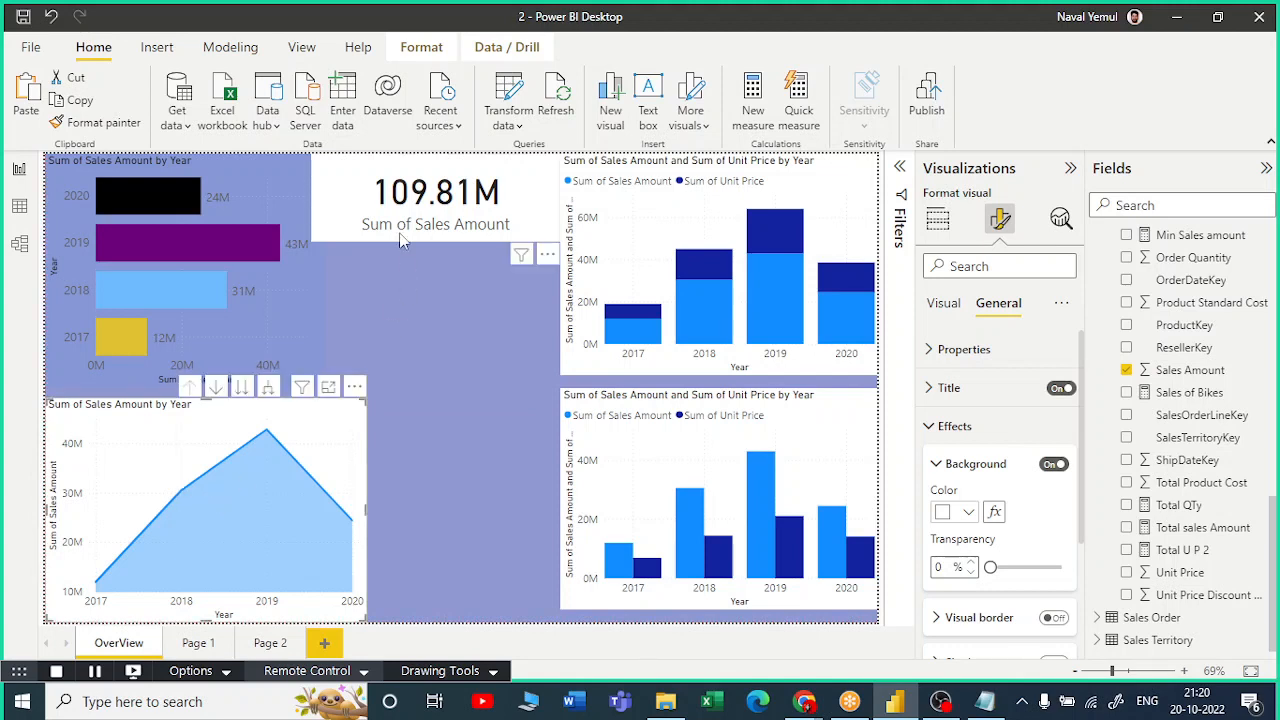
drag(364, 399, 244, 513)
Move the Sum of Sales Amount card to the right and enlarge the bar chart toward the freed space.
click(373, 218)
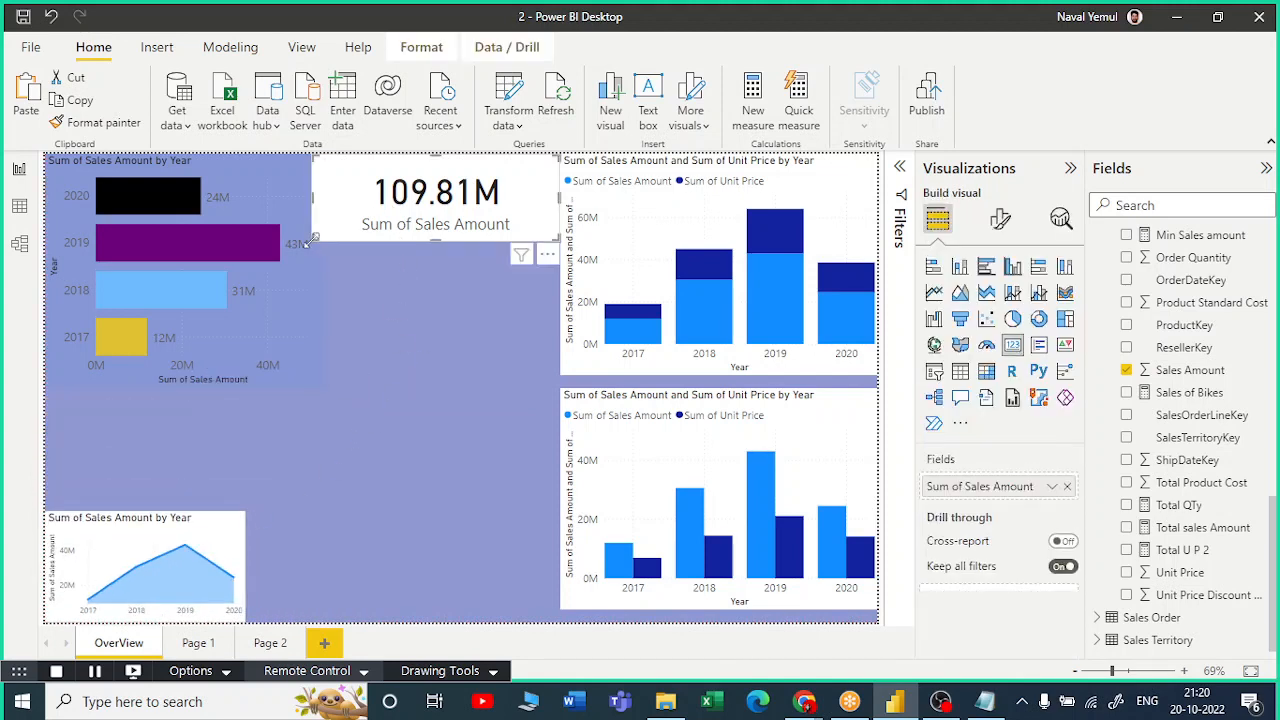
drag(316, 237, 452, 232)
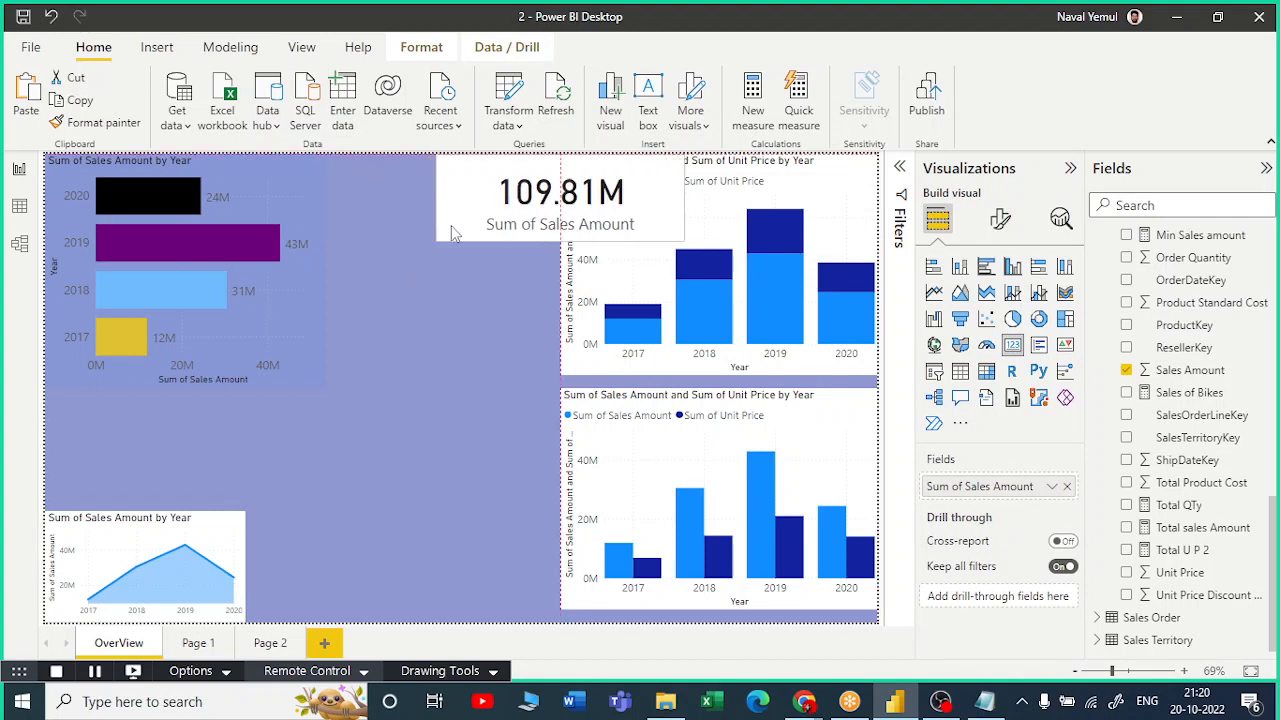
click(292, 343)
drag(322, 389, 330, 387)
drag(381, 429, 450, 488)
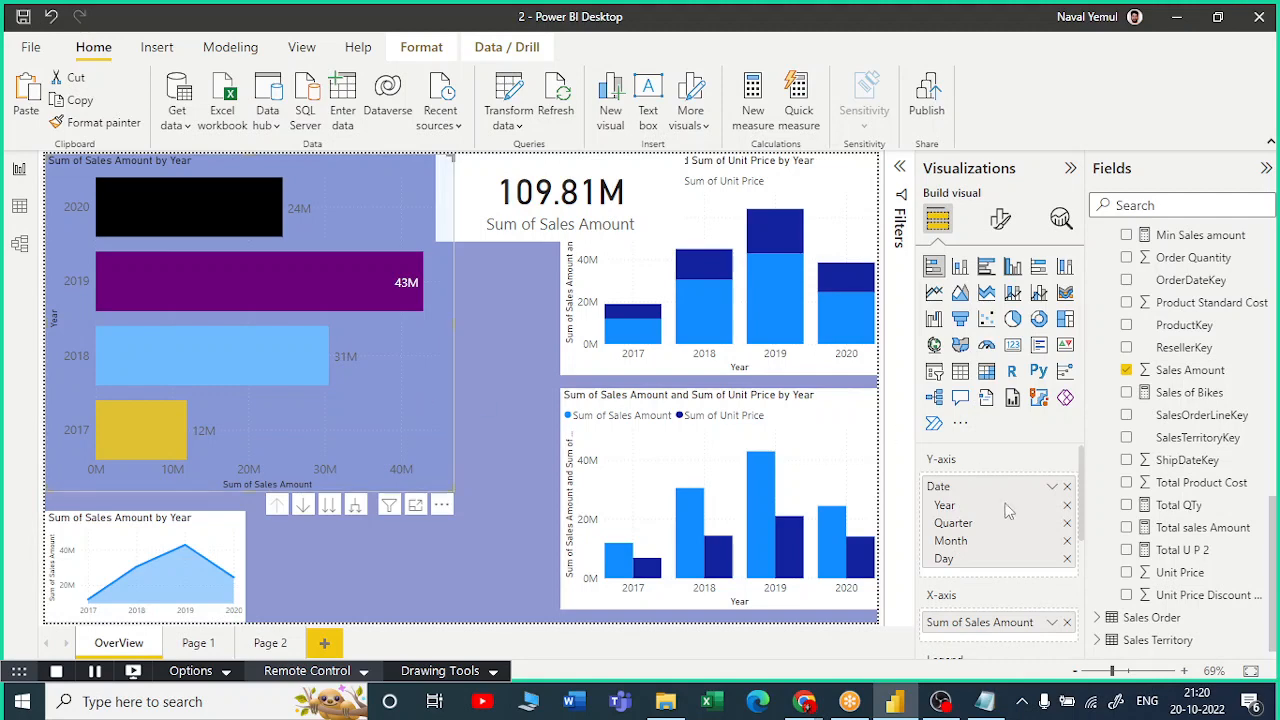
Set the transparency of the bar chart's blue background to 65%.
click(995, 228)
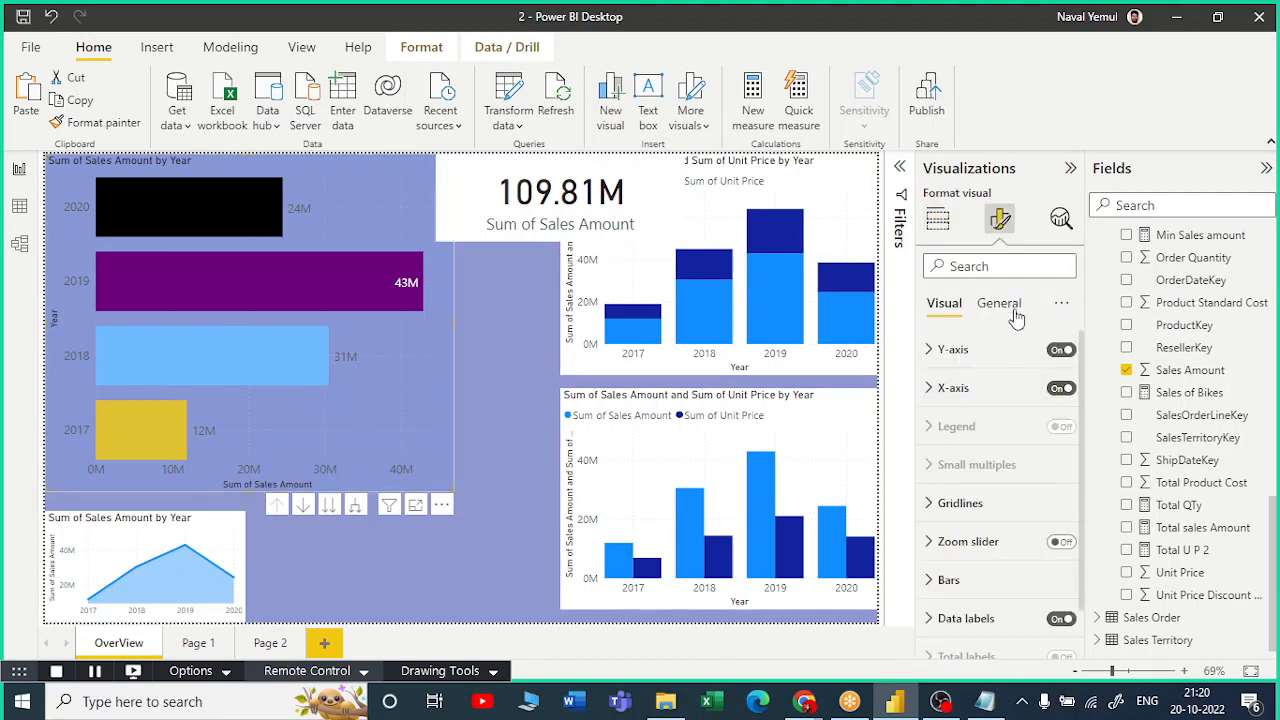
click(1016, 314)
click(940, 426)
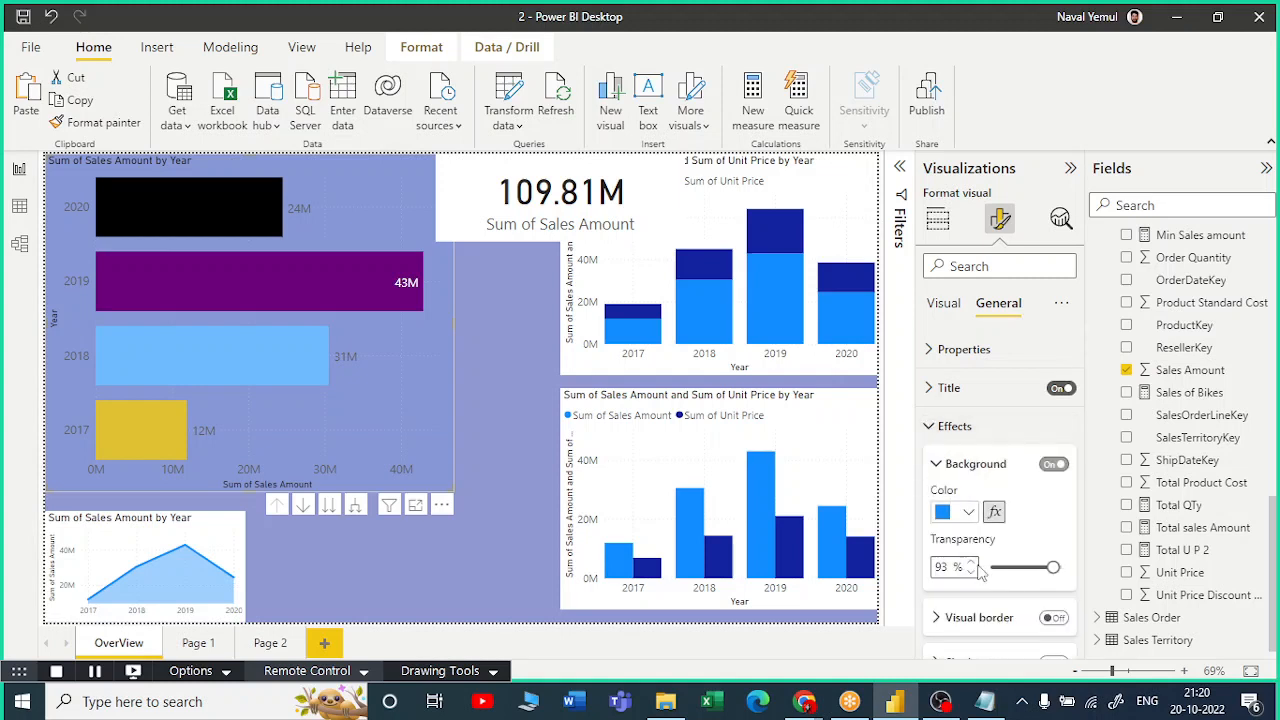
click(1030, 568)
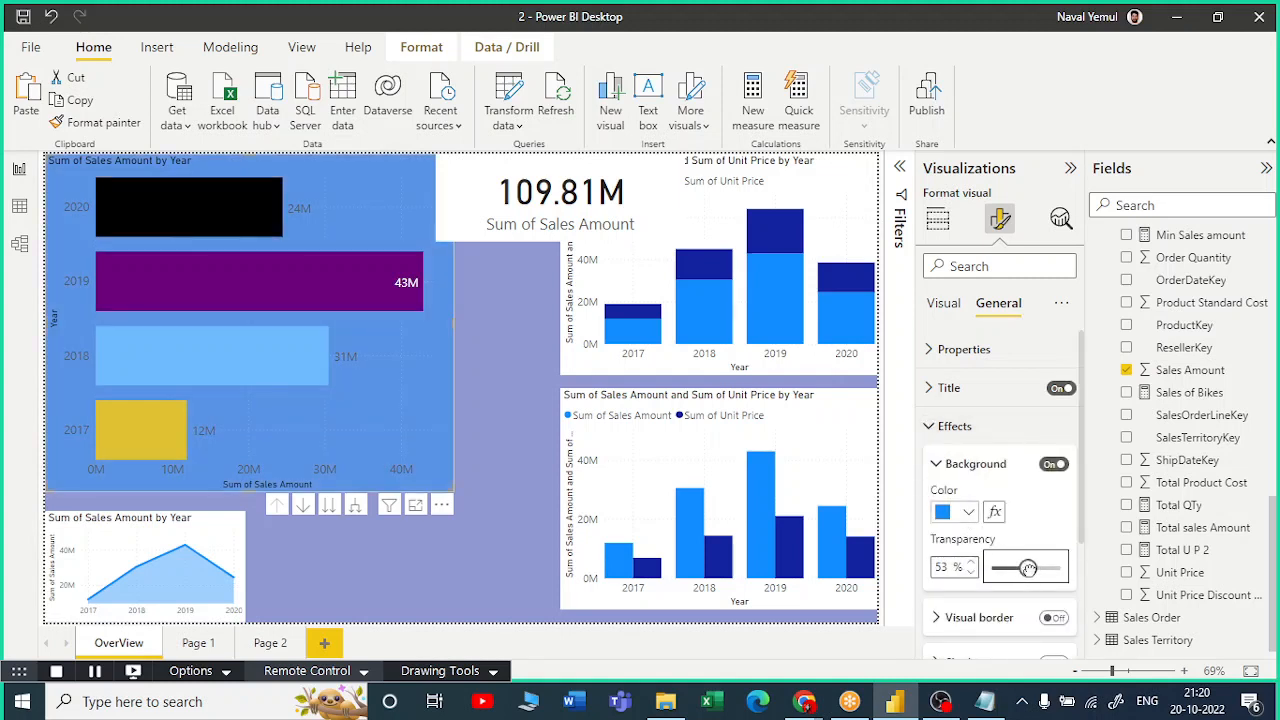
drag(1028, 568, 1036, 568)
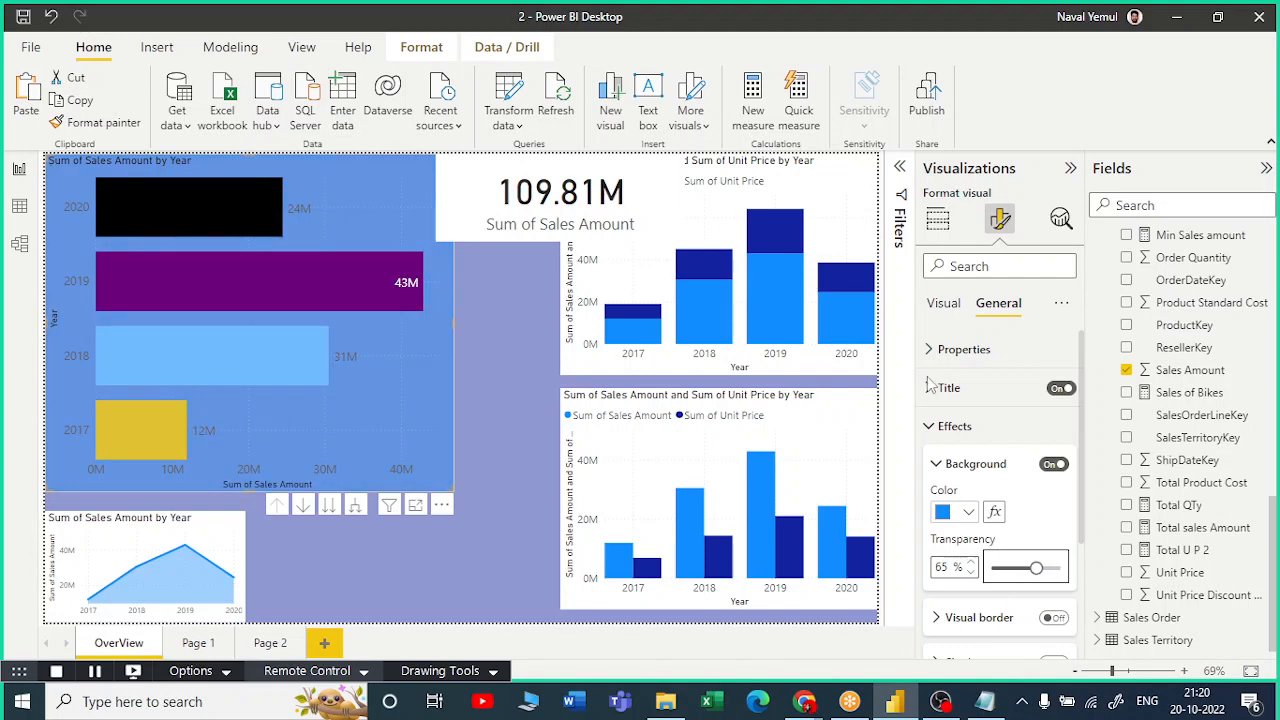
click(937, 428)
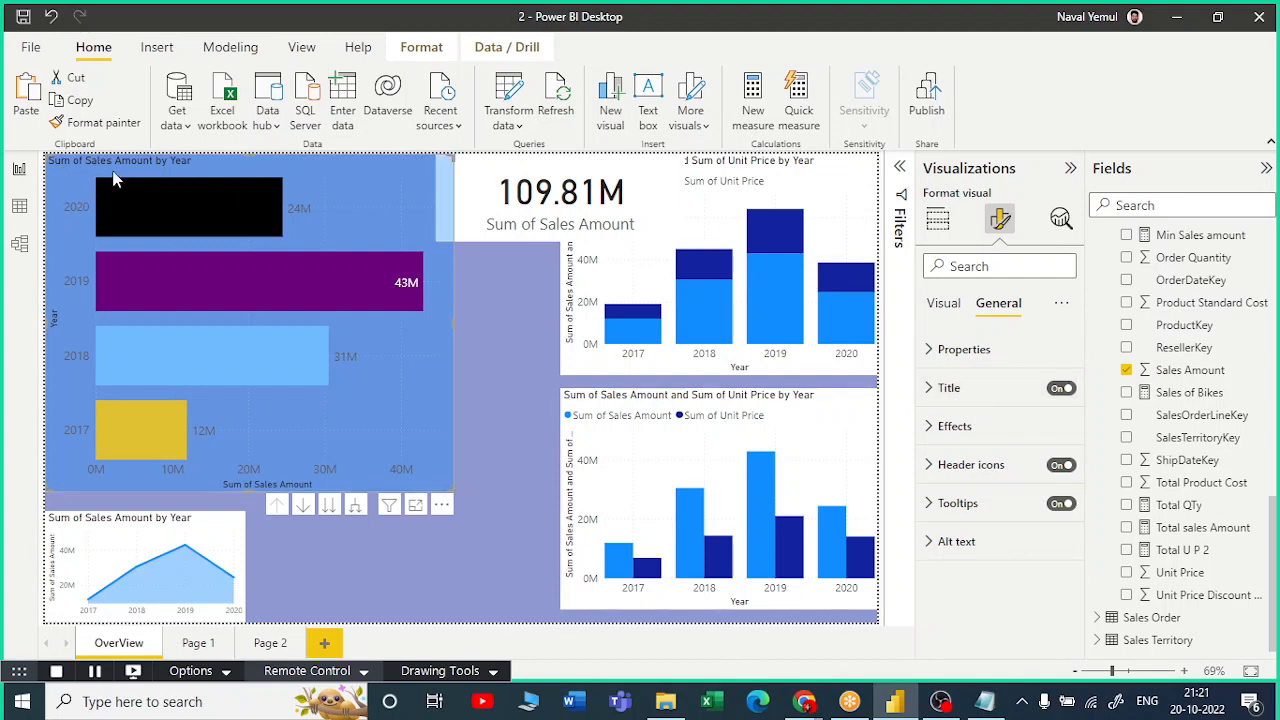
Change the bar chart's title text to "Total Sales Amount by Year".
click(945, 387)
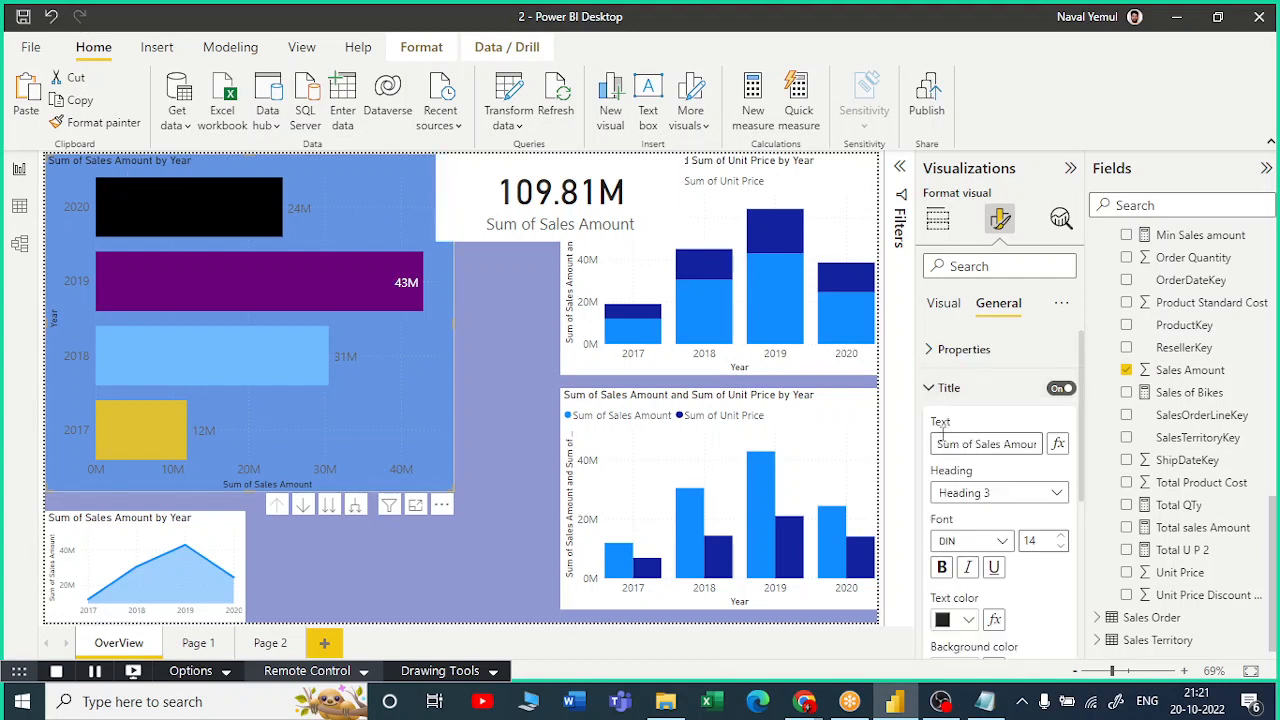
drag(941, 437, 1046, 434)
click(943, 450)
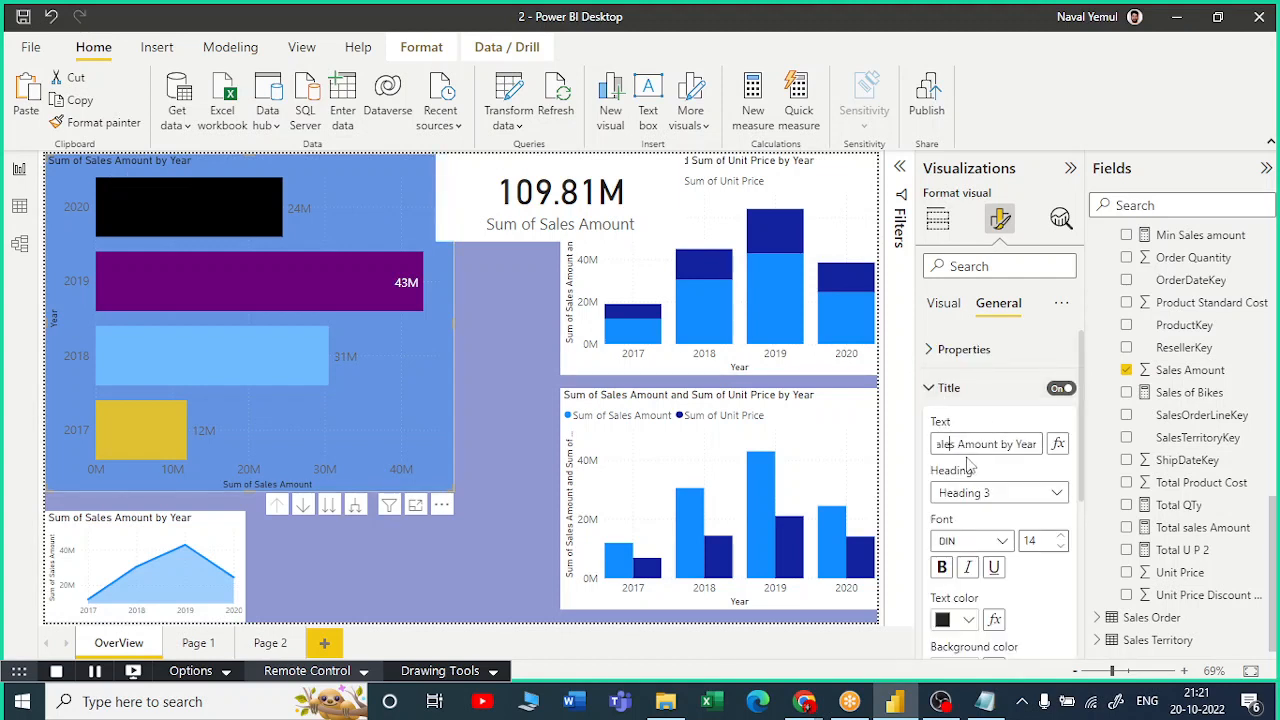
key(Left)
key(Left)
key(Left)
key(Left)
key(Left)
key(Left)
key(Left)
key(Left)
key(Left)
key(Left)
key(Left)
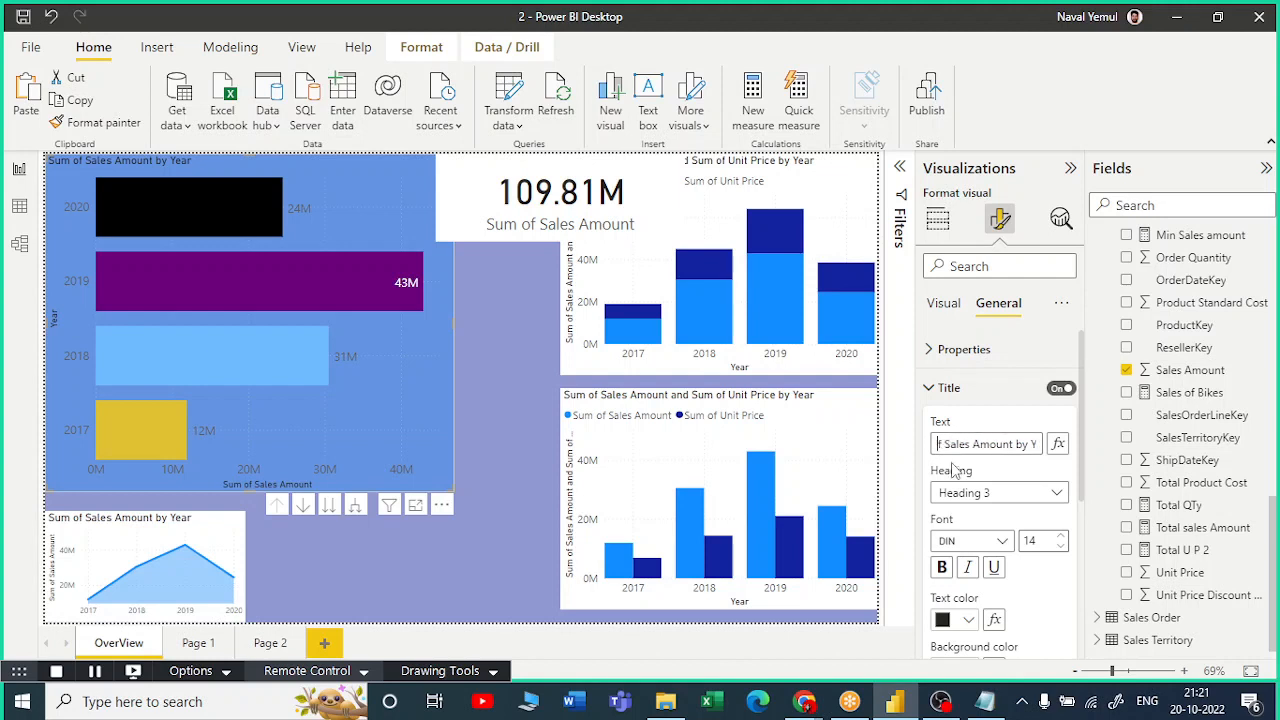
drag(977, 447, 880, 450)
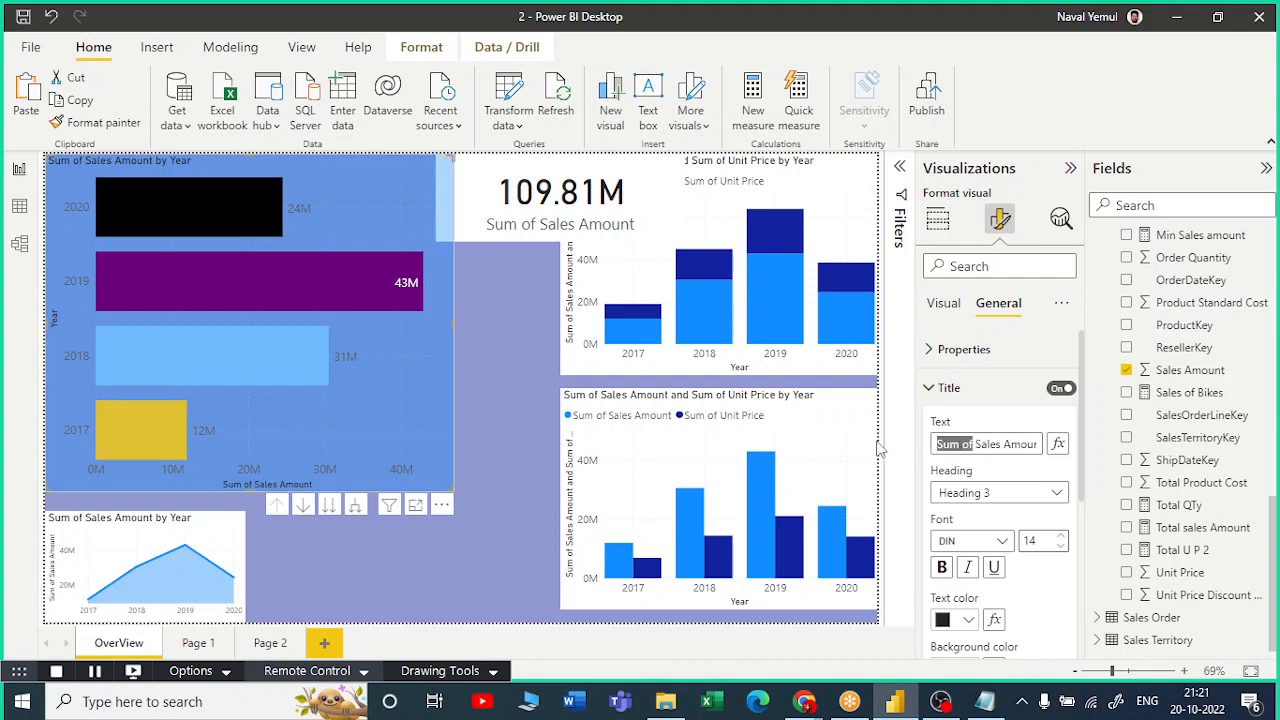
text(Totalo)
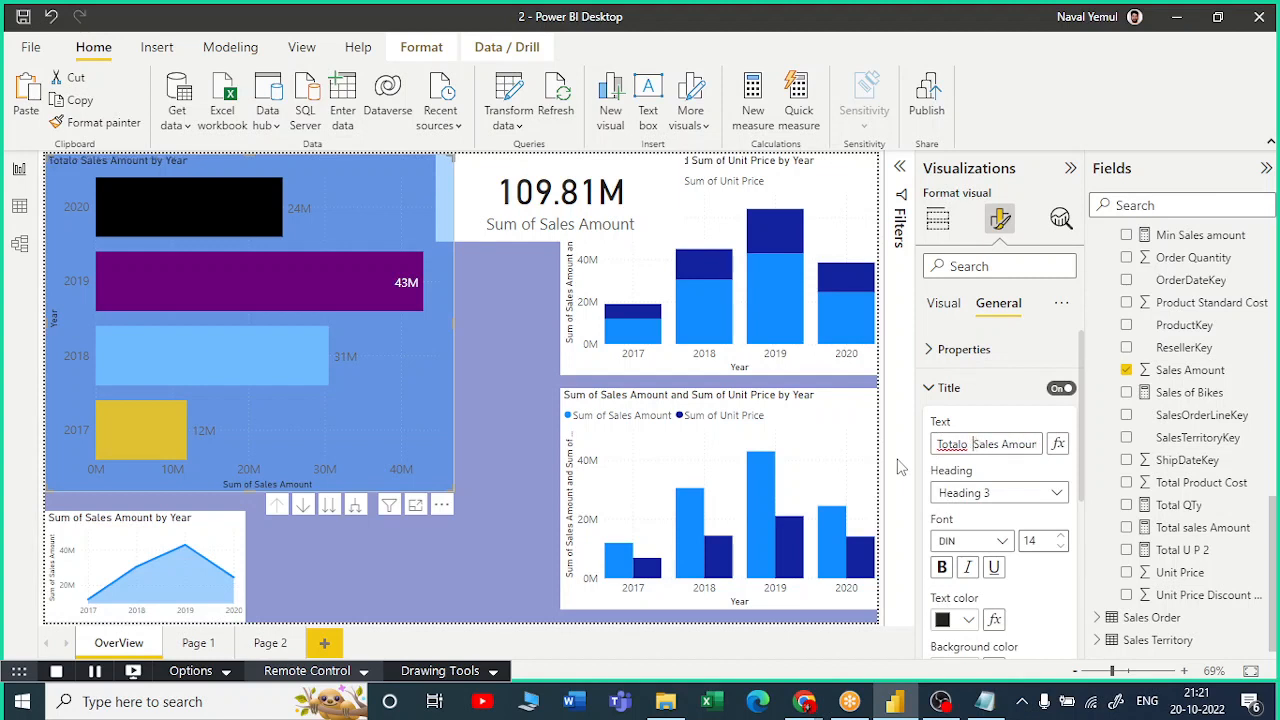
key(BackSpace)
key(BackSpace)
key(BackSpace)
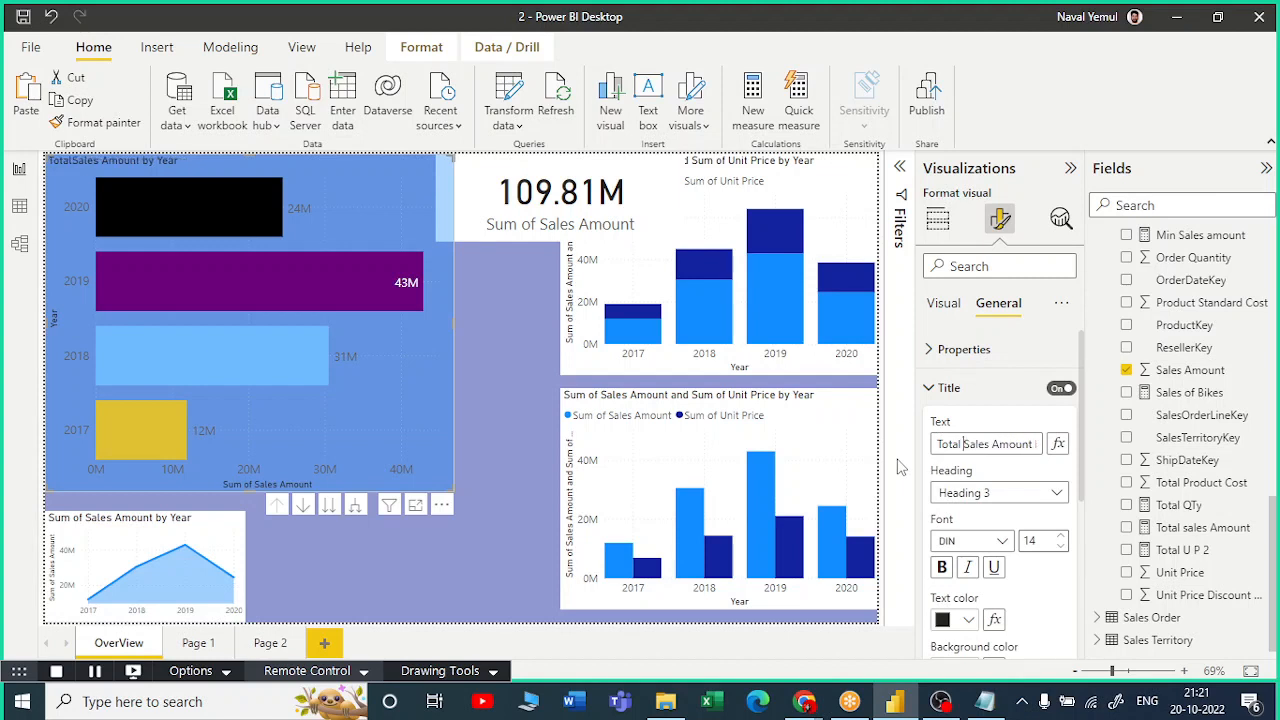
key(Right)
key(Right)
key(Right)
key(Right)
key(Right)
key(Right)
key(Right)
key(Right)
key(Right)
key(Right)
key(Right)
key(Right)
key(Right)
key(Right)
key(Right)
key(Right)
key(Right)
key(Right)
key(Right)
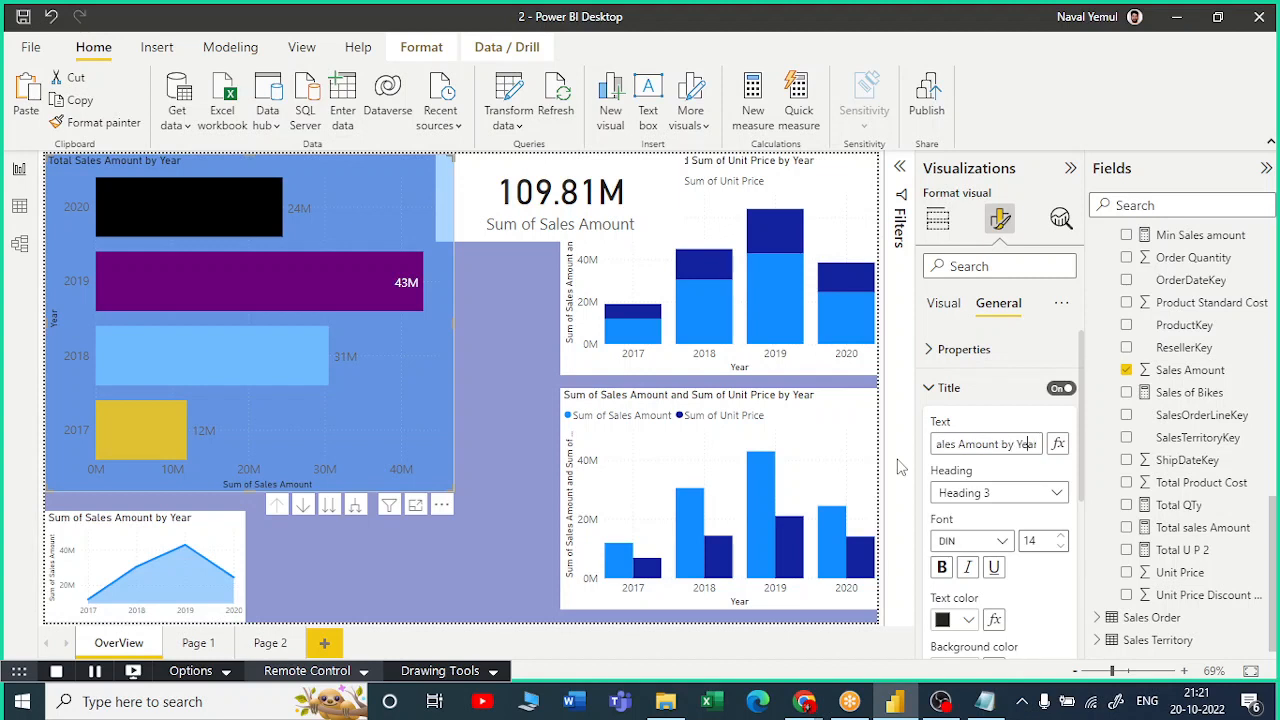
Format the bar chart's title as Heading 2 in Arial Black at font size 18.
click(1046, 505)
click(984, 543)
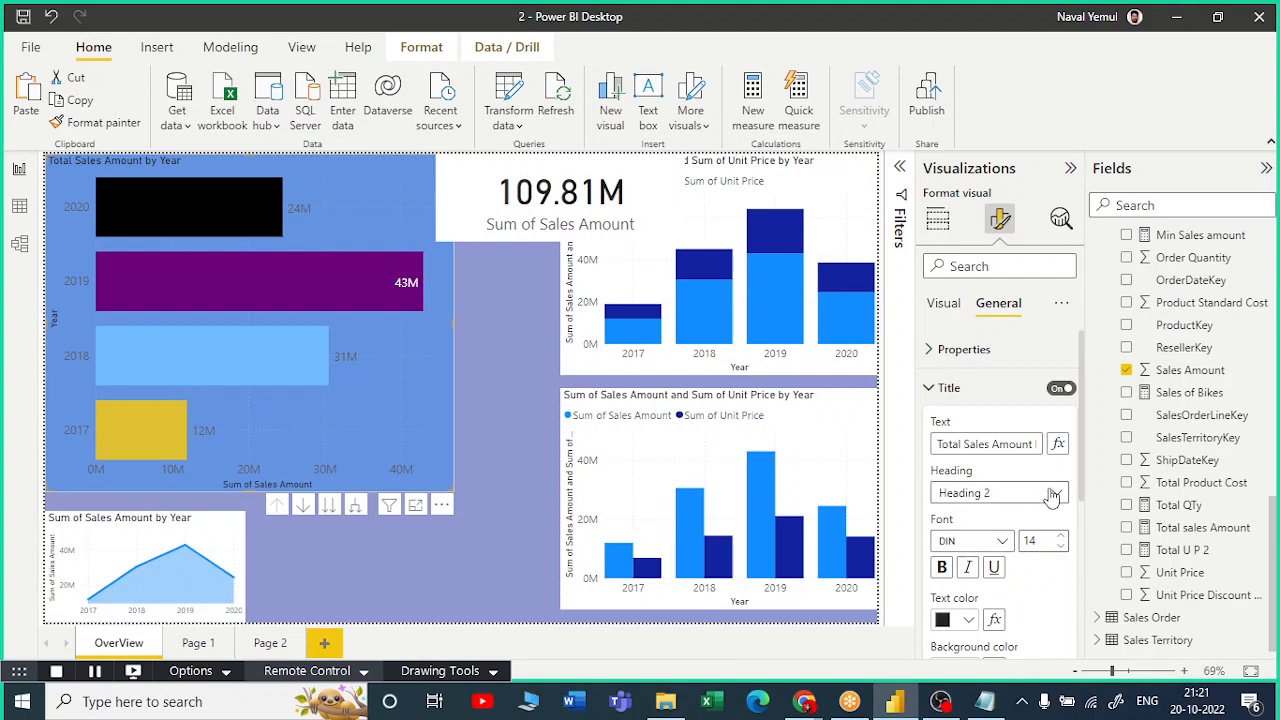
click(1005, 541)
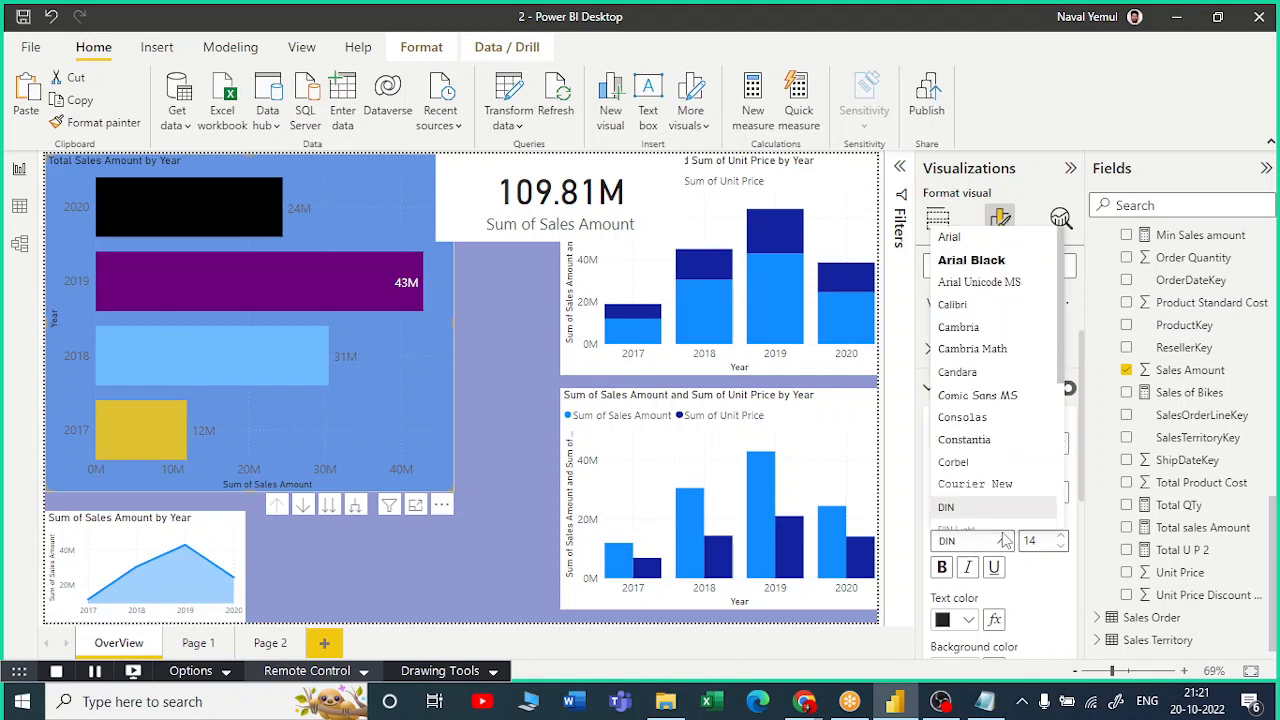
click(973, 262)
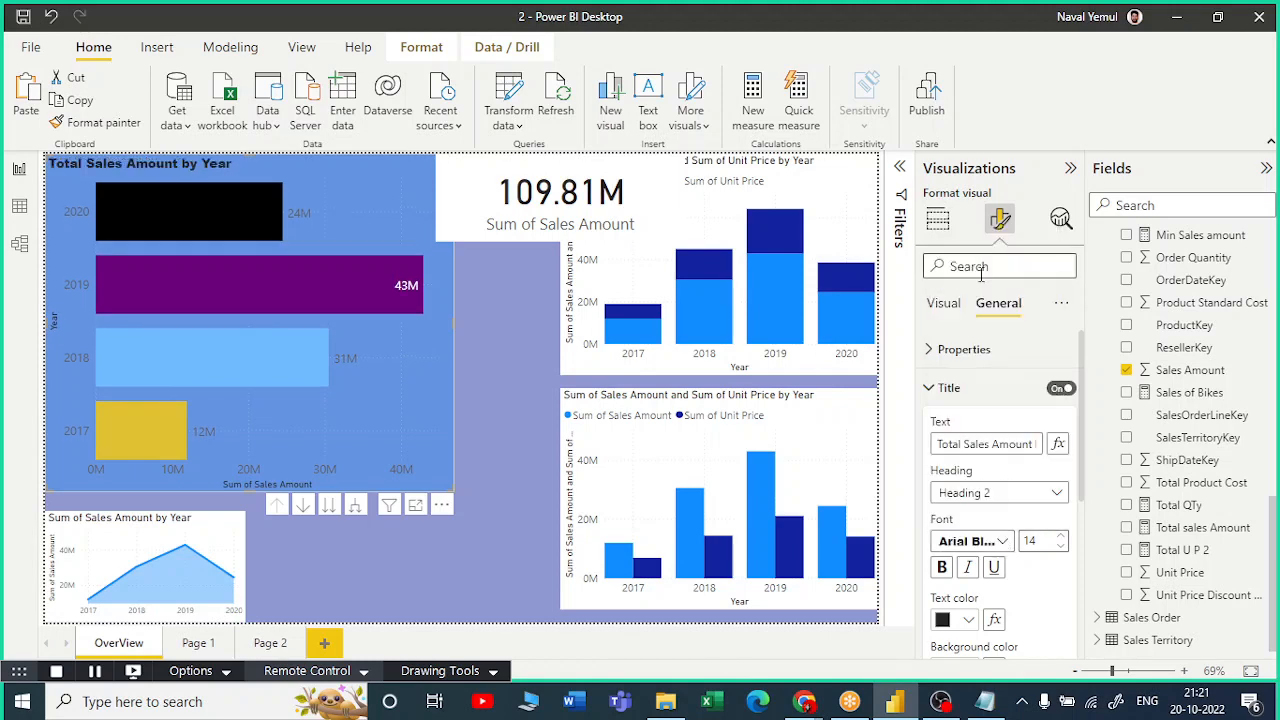
click(1062, 538)
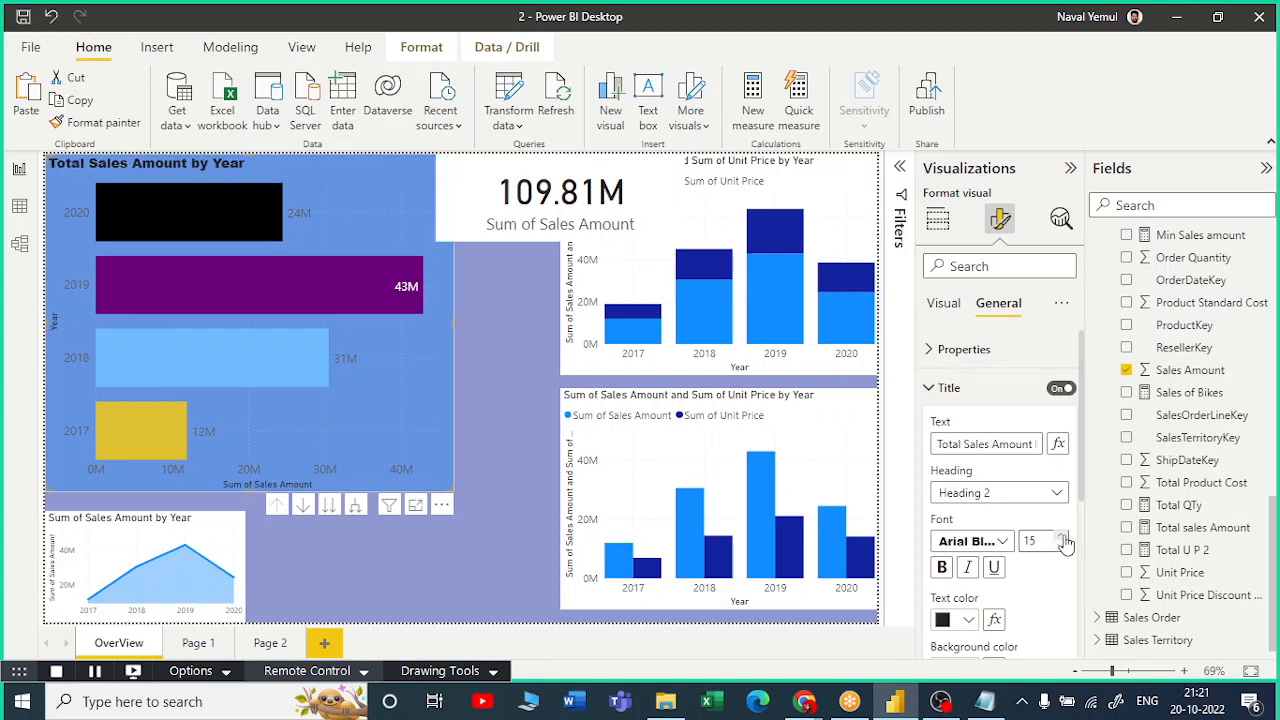
click(1064, 537)
click(1064, 537)
click(1064, 537)
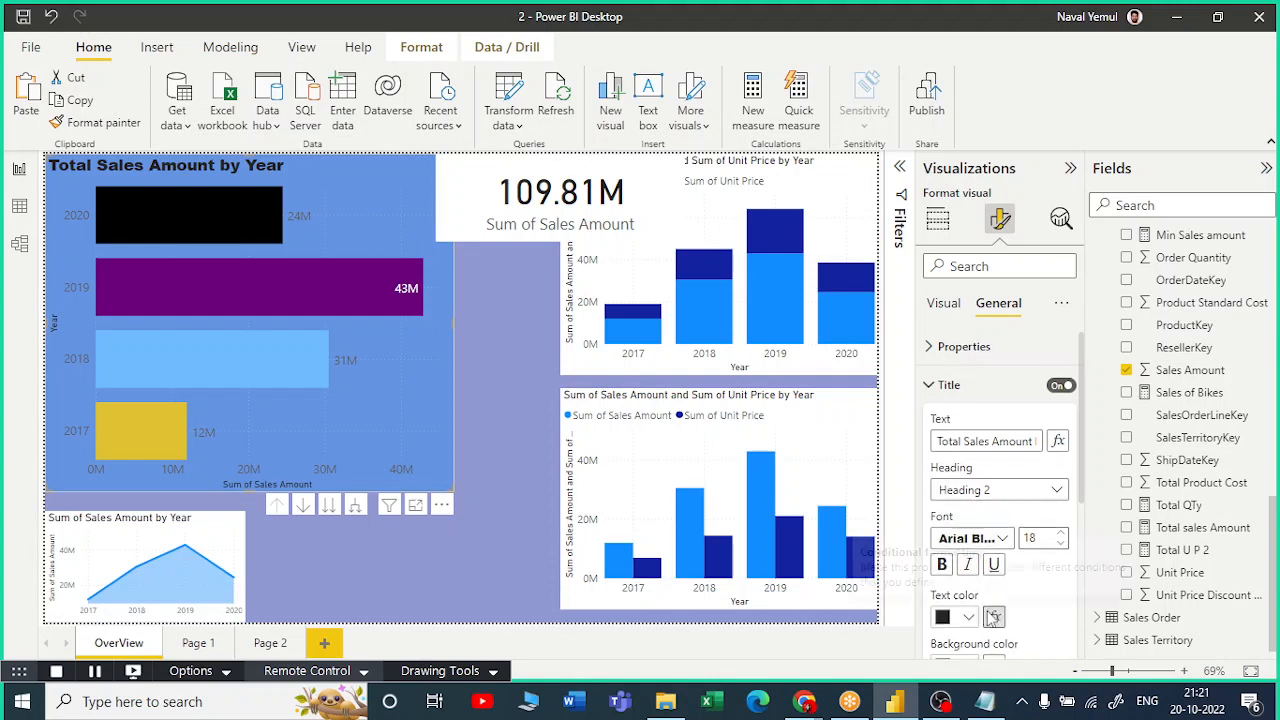
Center the bar chart's title horizontally.
scroll(980, 580, down, 1)
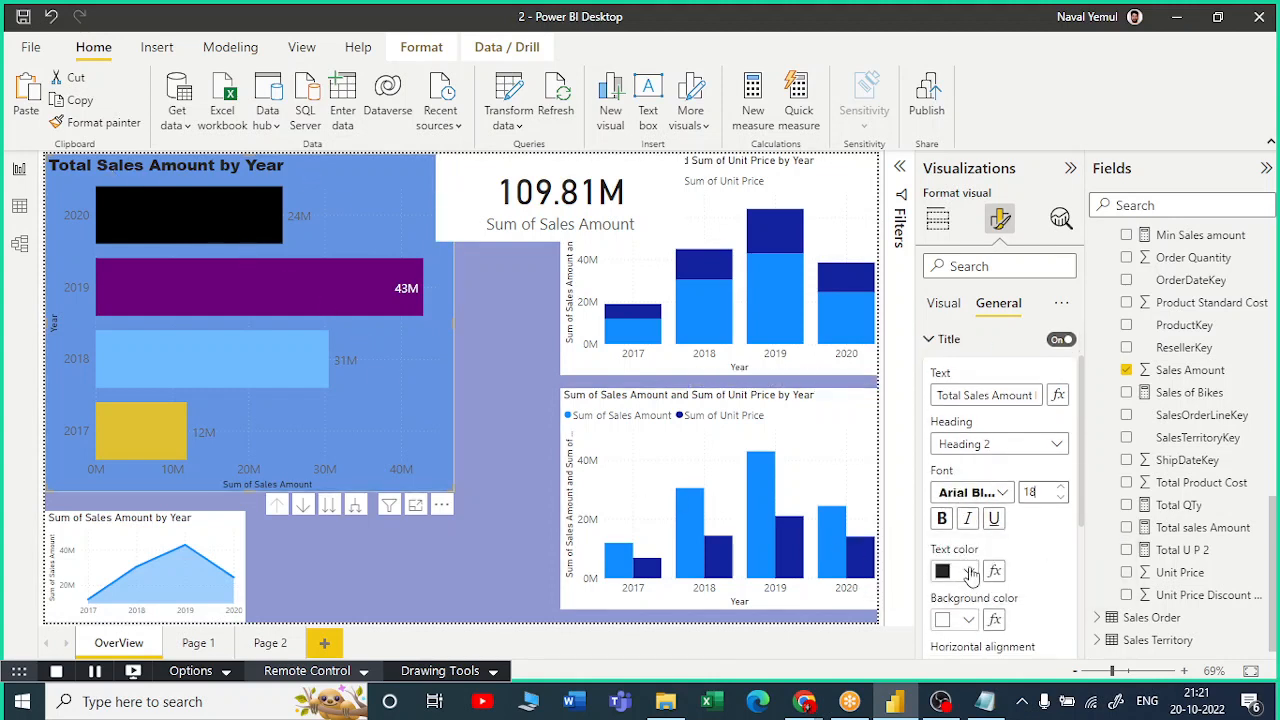
click(968, 620)
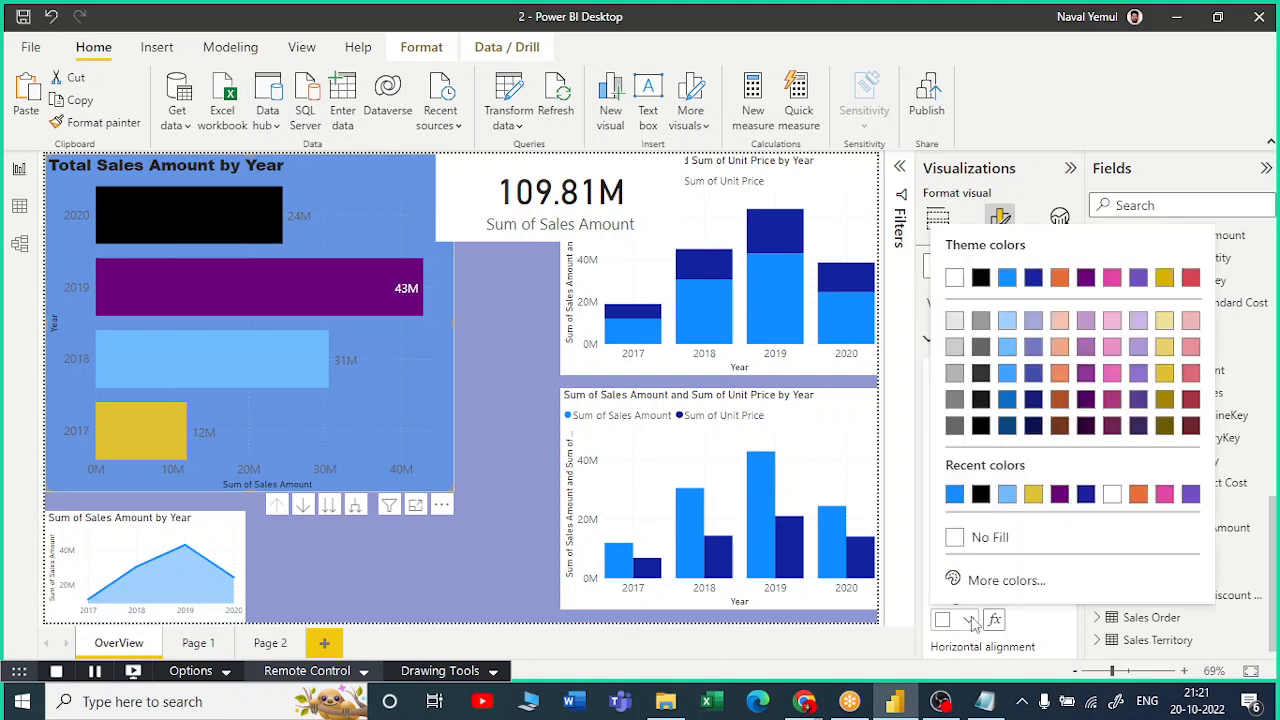
click(1031, 622)
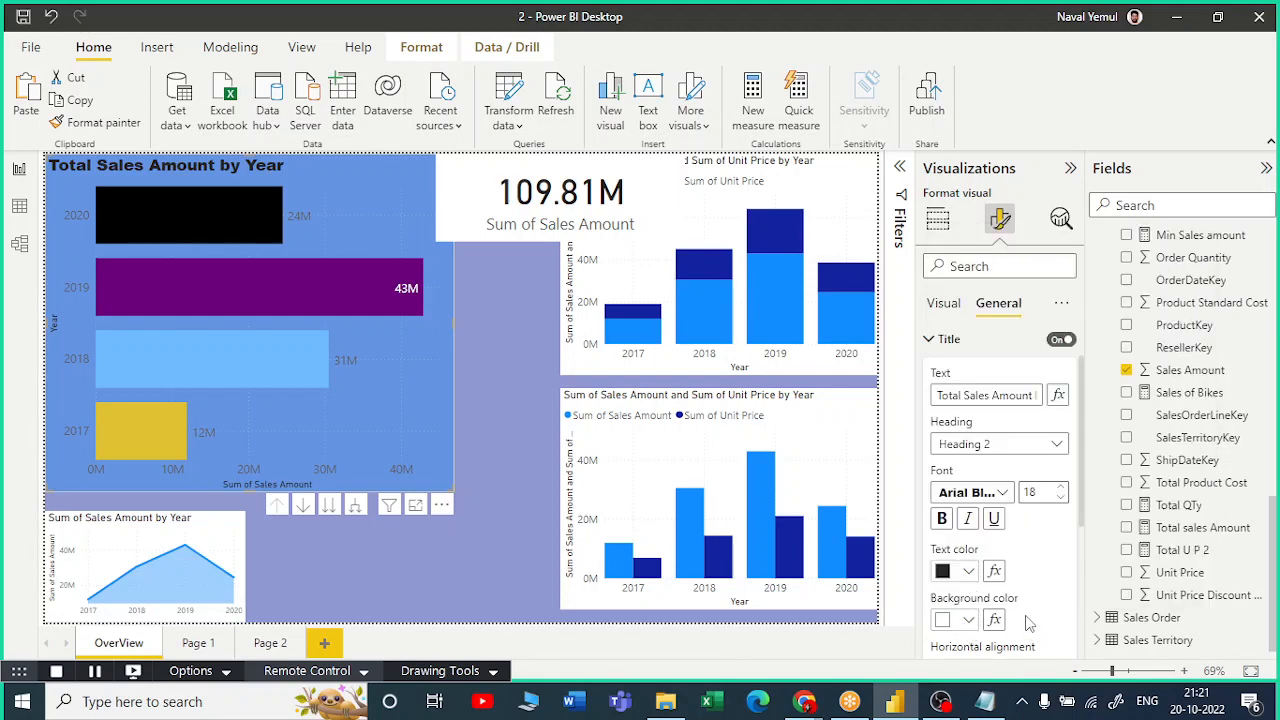
scroll(993, 622, down, 1)
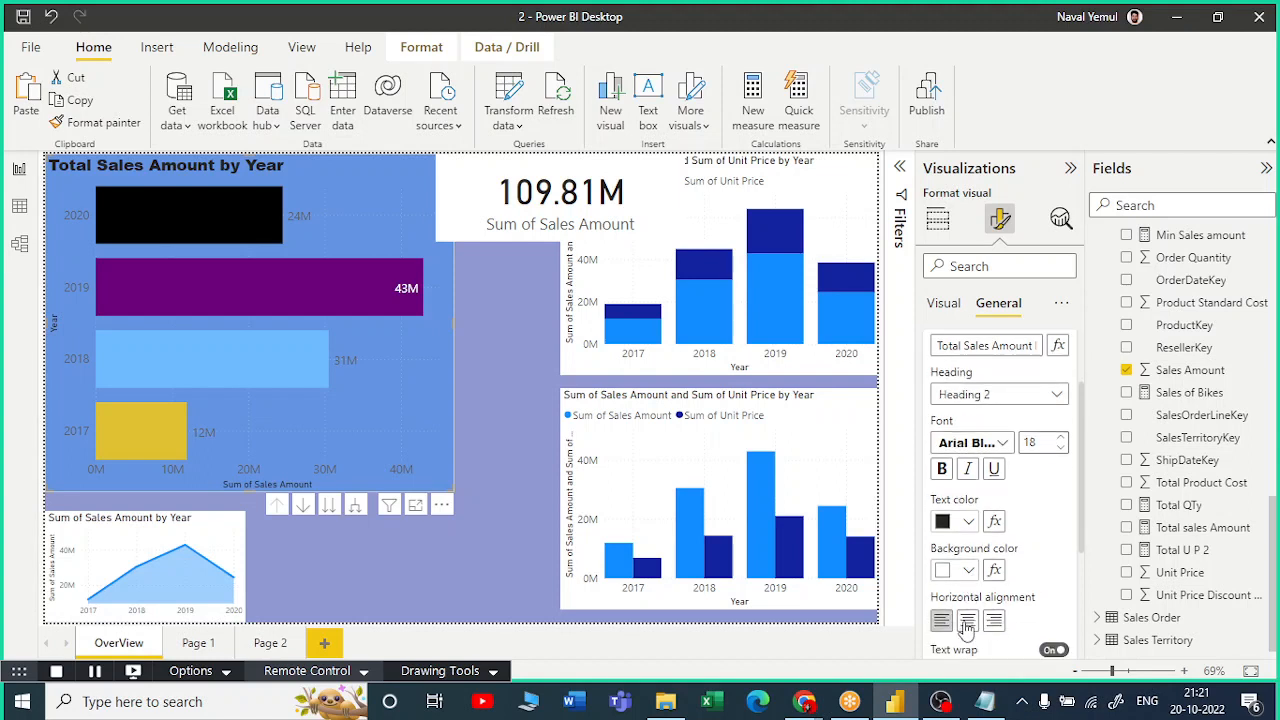
click(968, 621)
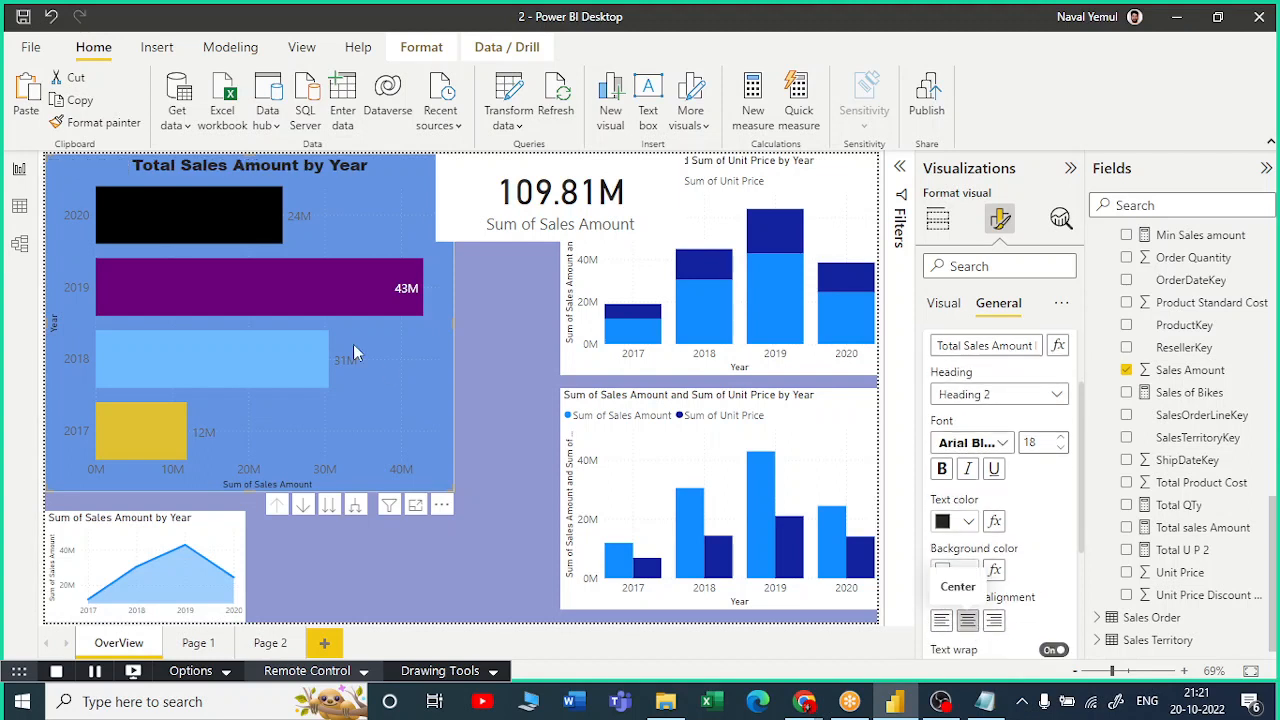
Give the bar chart's title a blue background and white text.
click(978, 570)
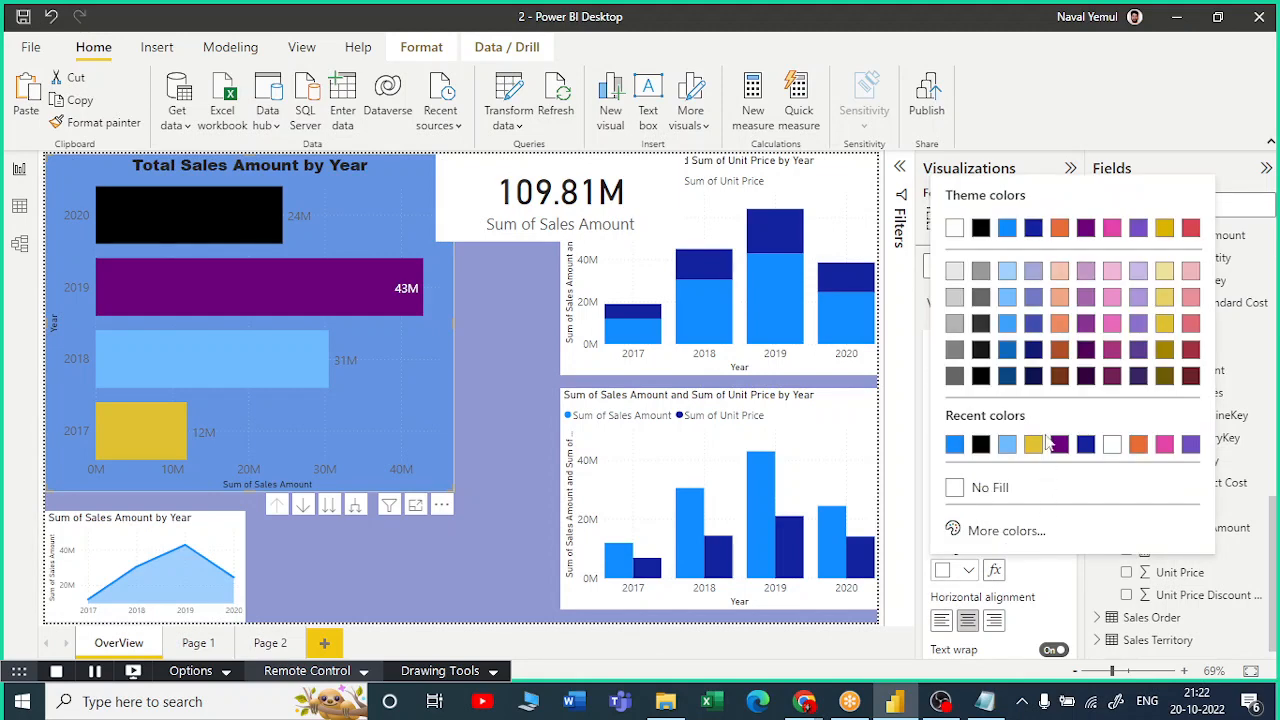
click(1009, 235)
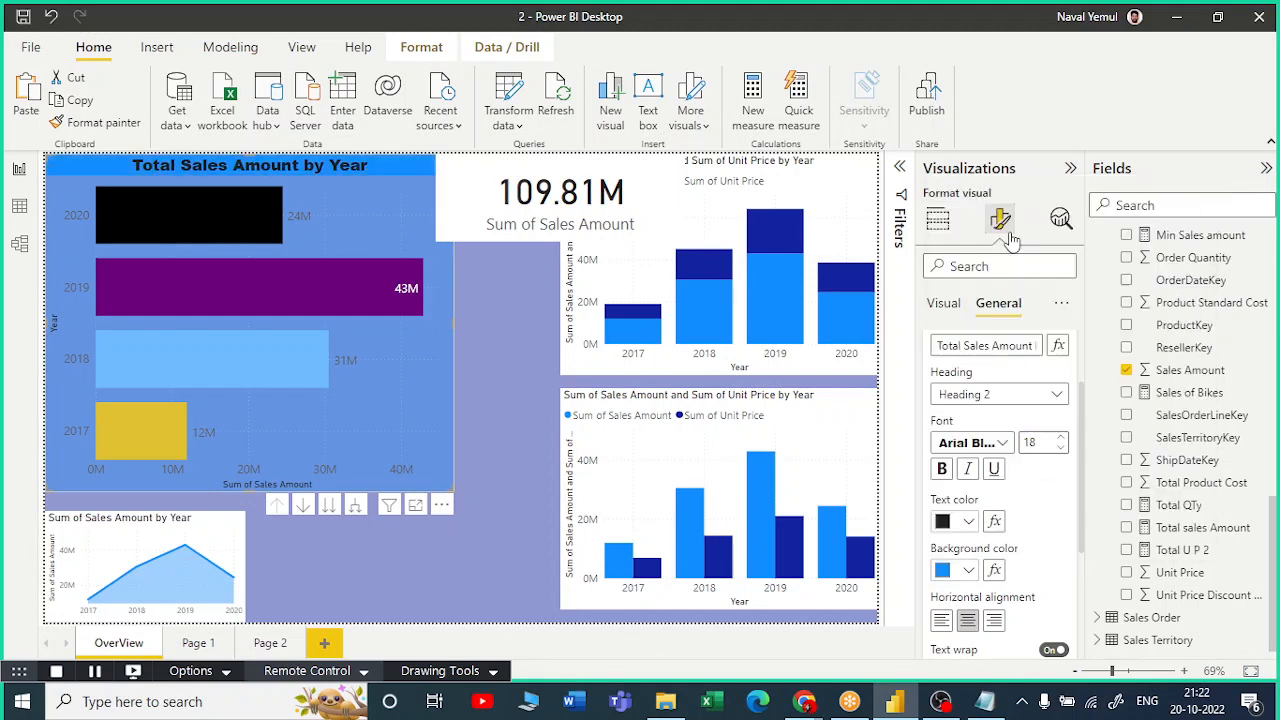
click(968, 521)
click(1095, 442)
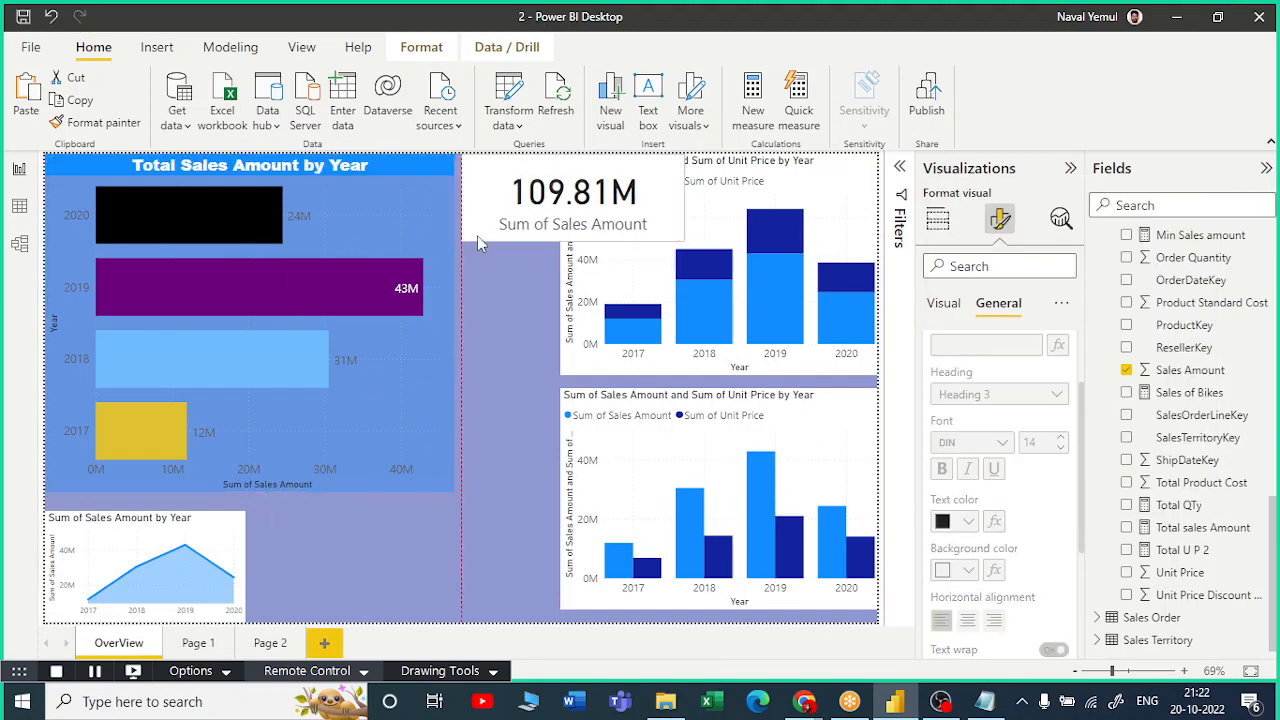
Move the Sum of Sales Amount card below the bar chart, beside the small area chart, and reselect the bar chart.
drag(482, 237, 300, 556)
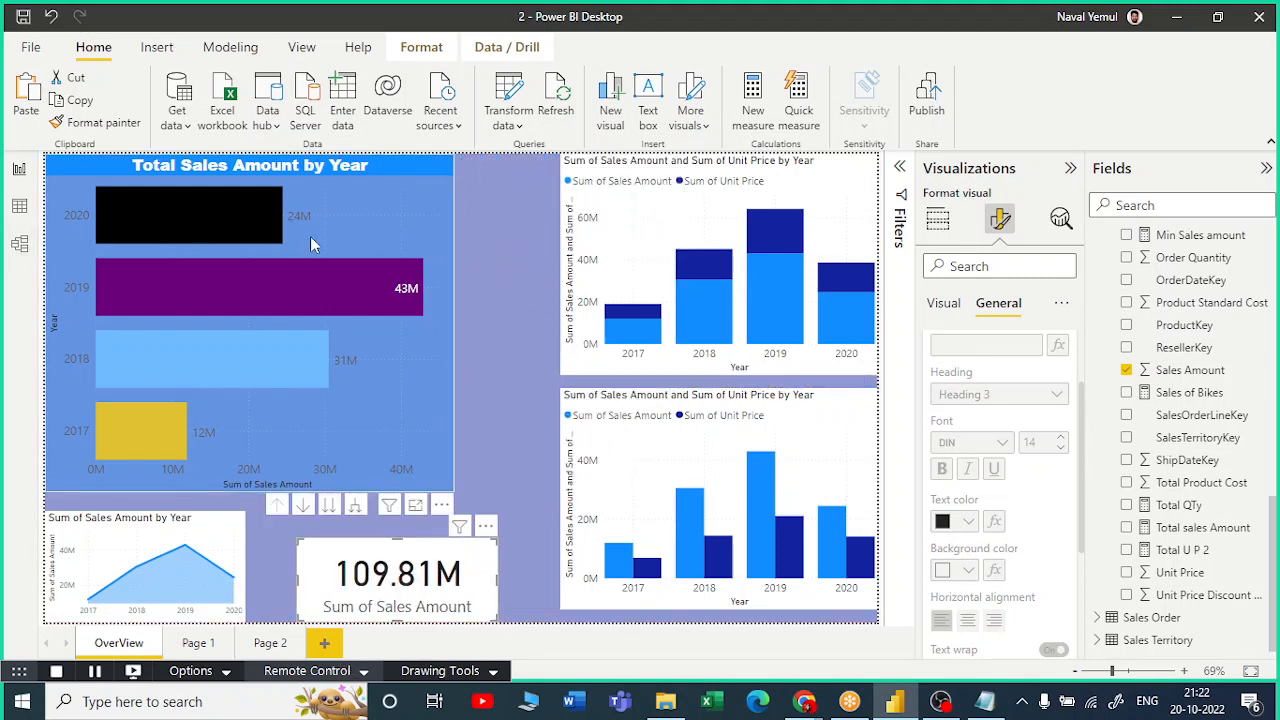
click(371, 432)
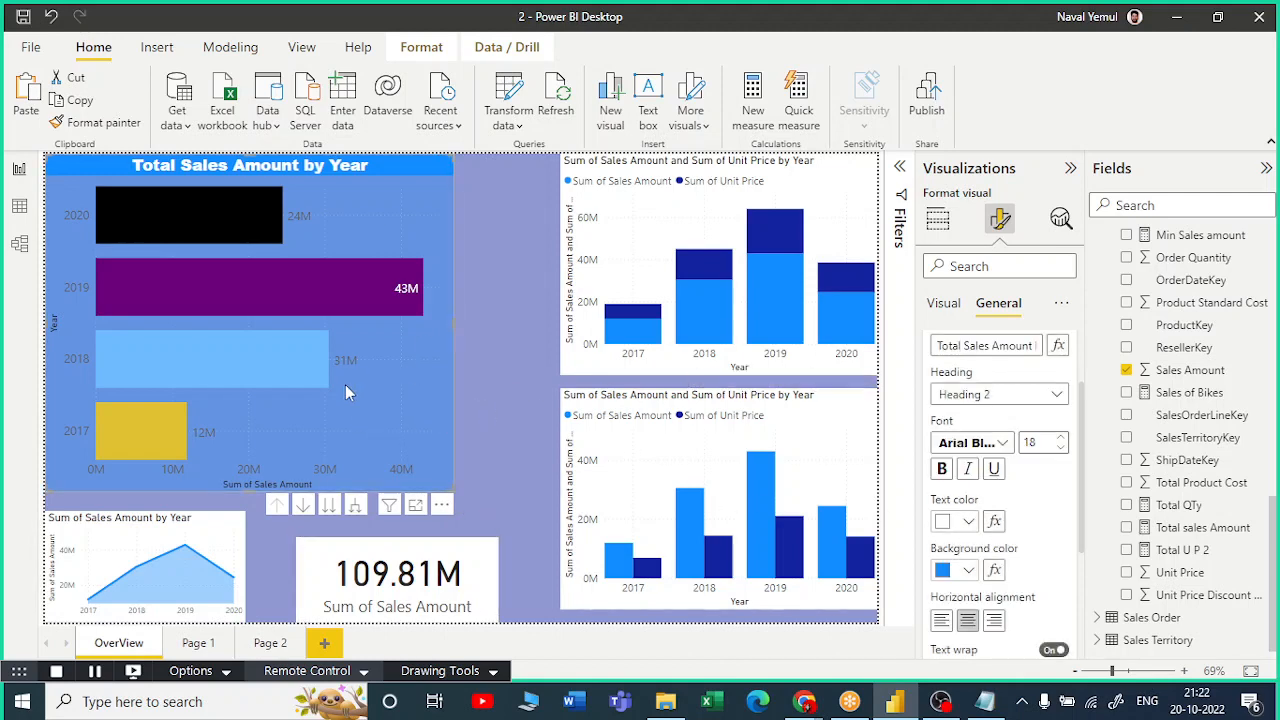
Look through the bar chart's remaining title settings, its effects and its header icon color options.
scroll(990, 470, down, 5)
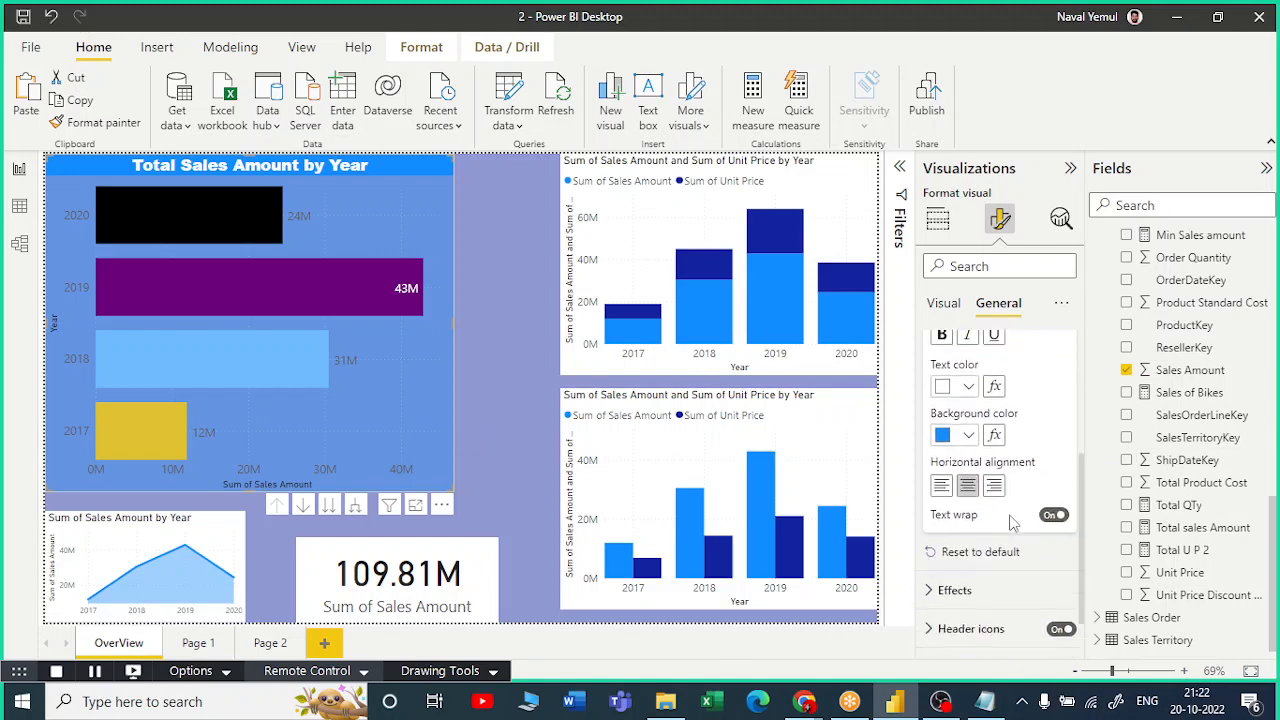
scroll(952, 458, up, 7)
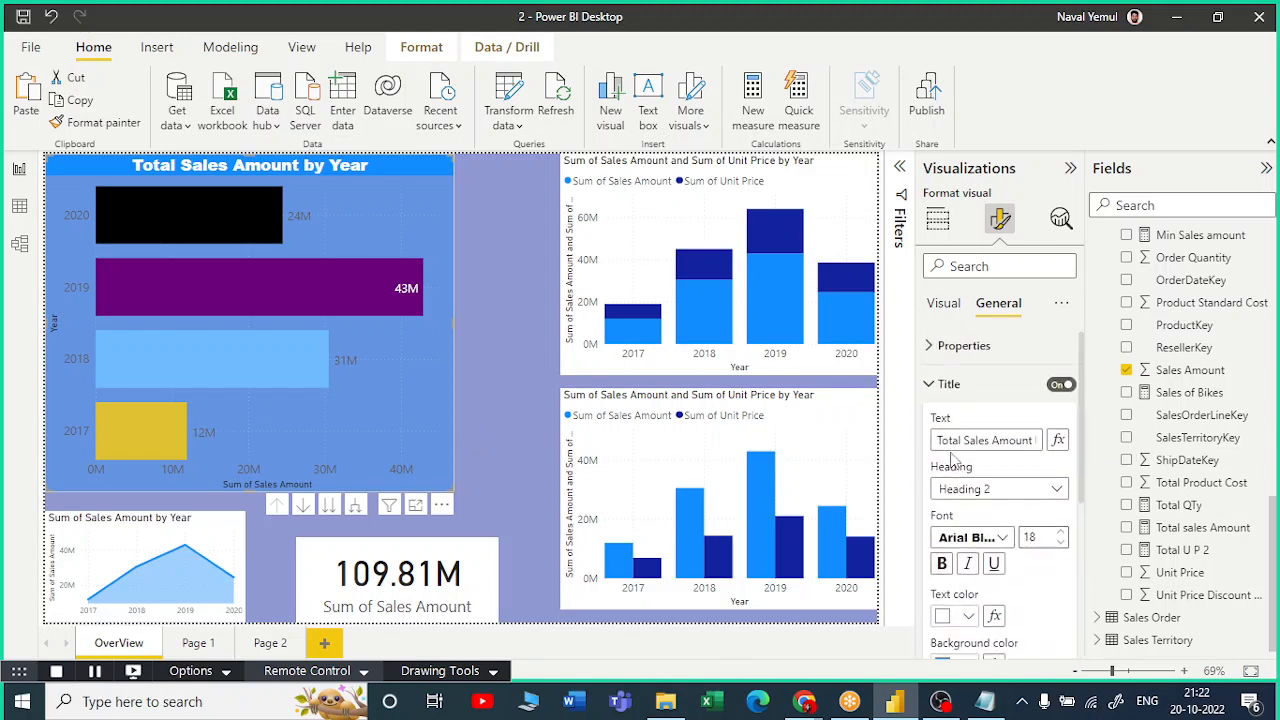
click(940, 384)
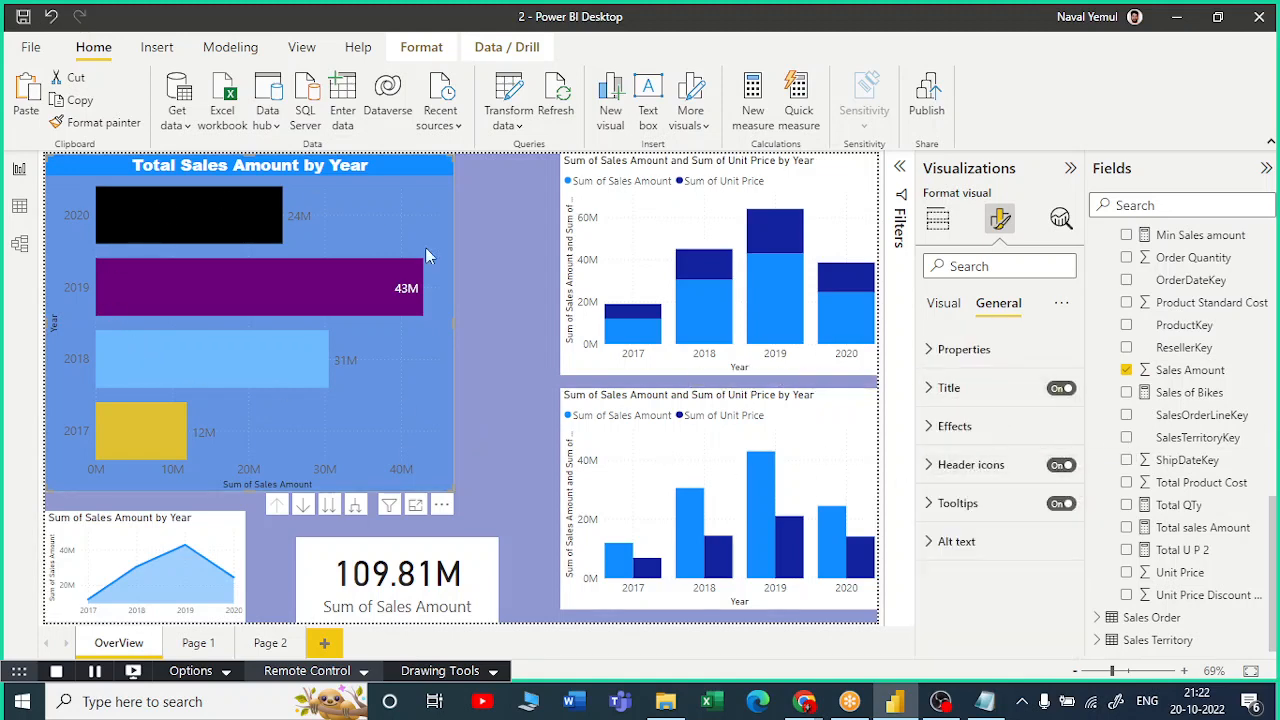
click(930, 428)
click(931, 429)
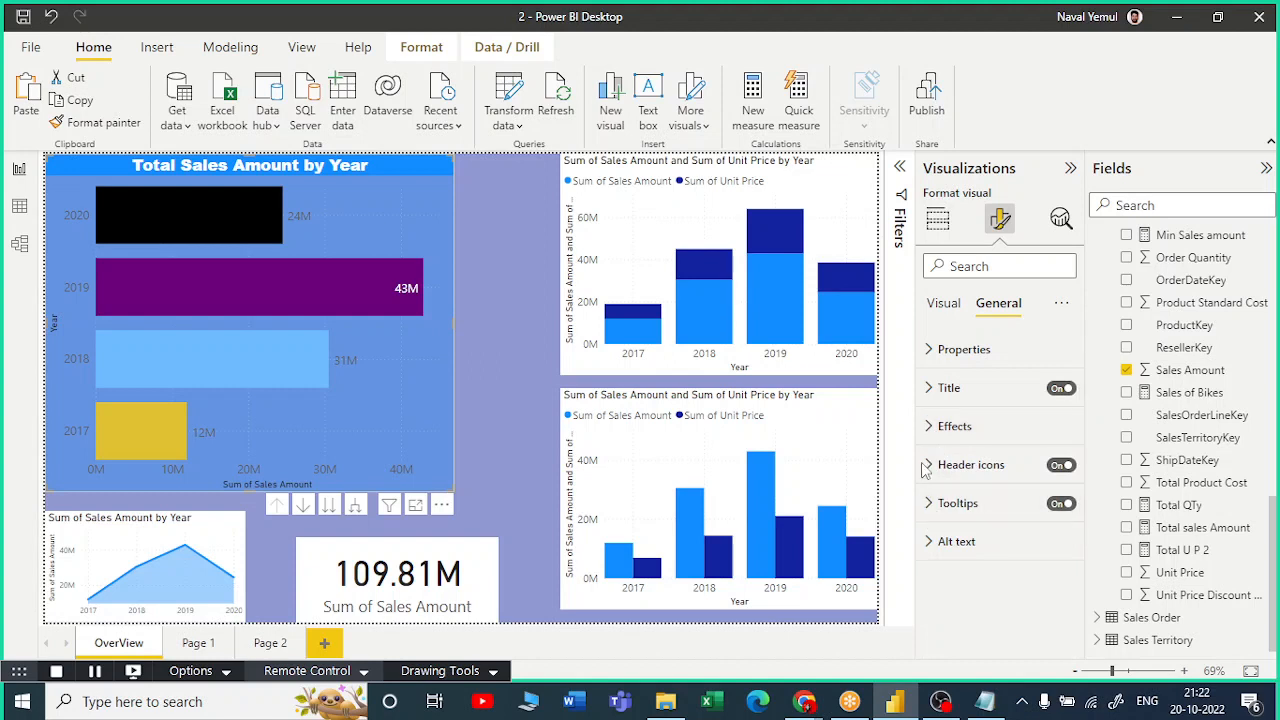
click(928, 466)
scroll(940, 470, down, 1)
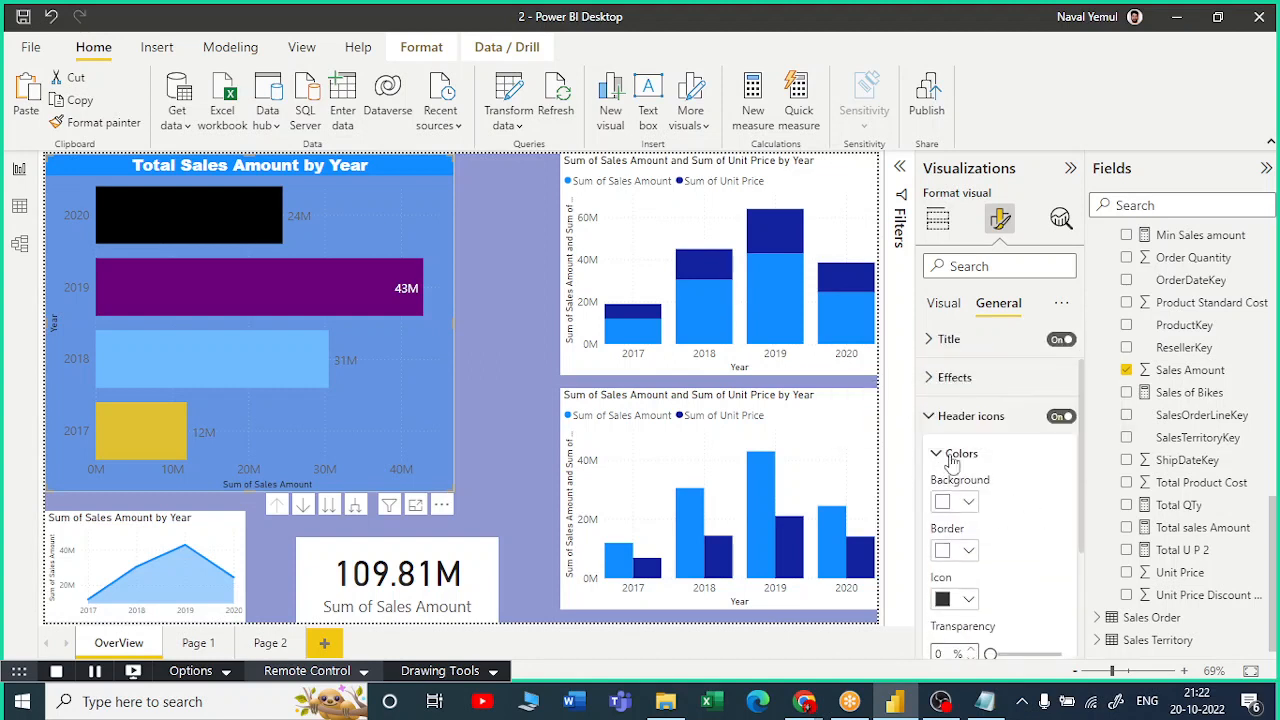
click(930, 418)
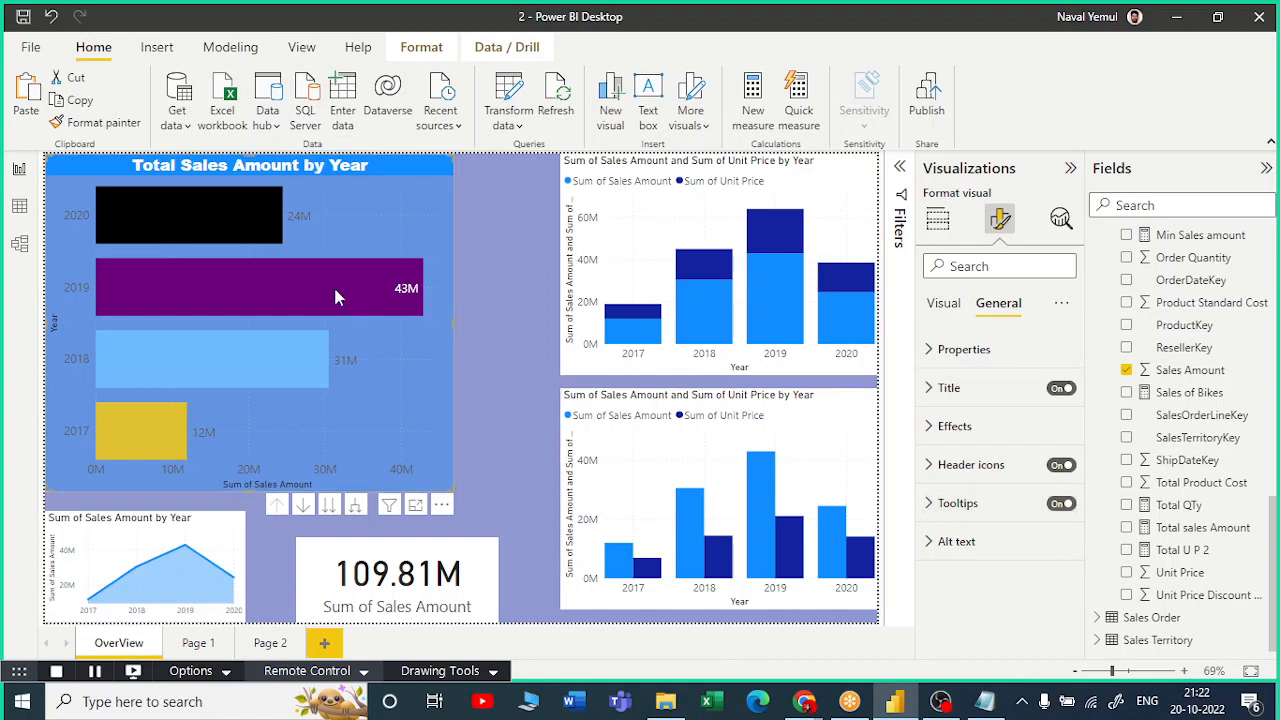
Set the transparency of the bar chart's blue background to 93%.
mouse_move(295, 361)
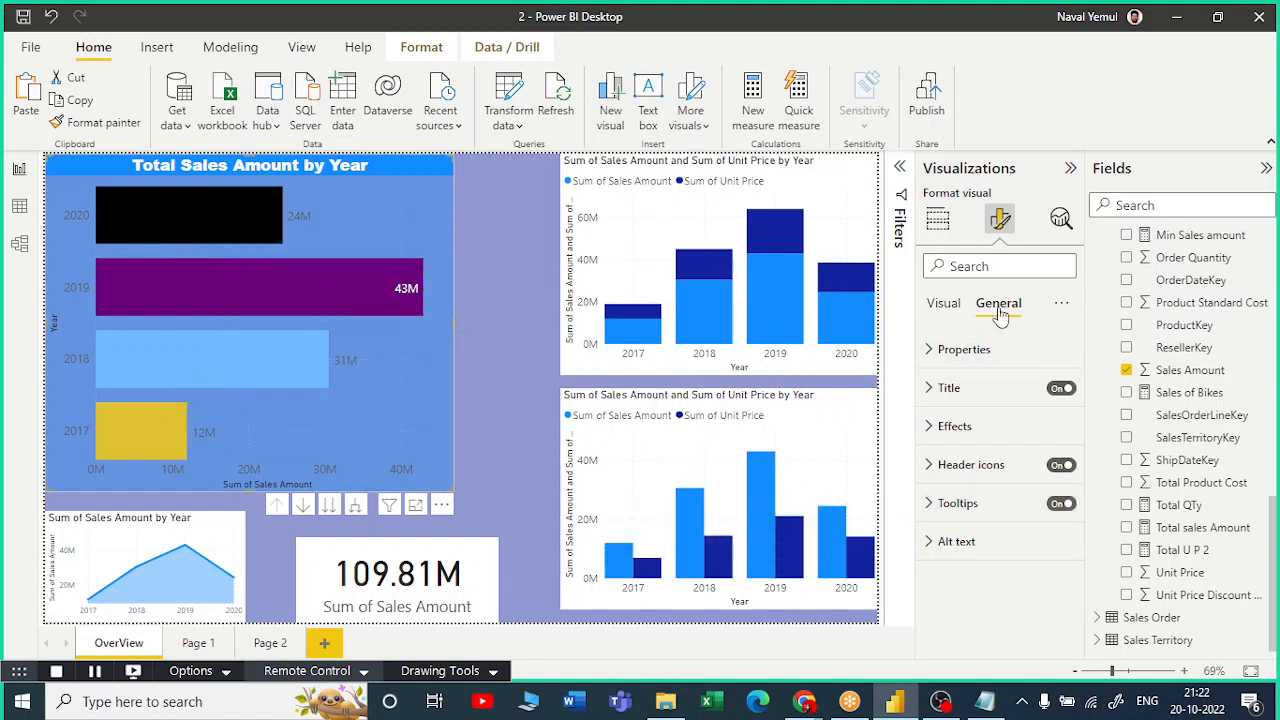
click(935, 428)
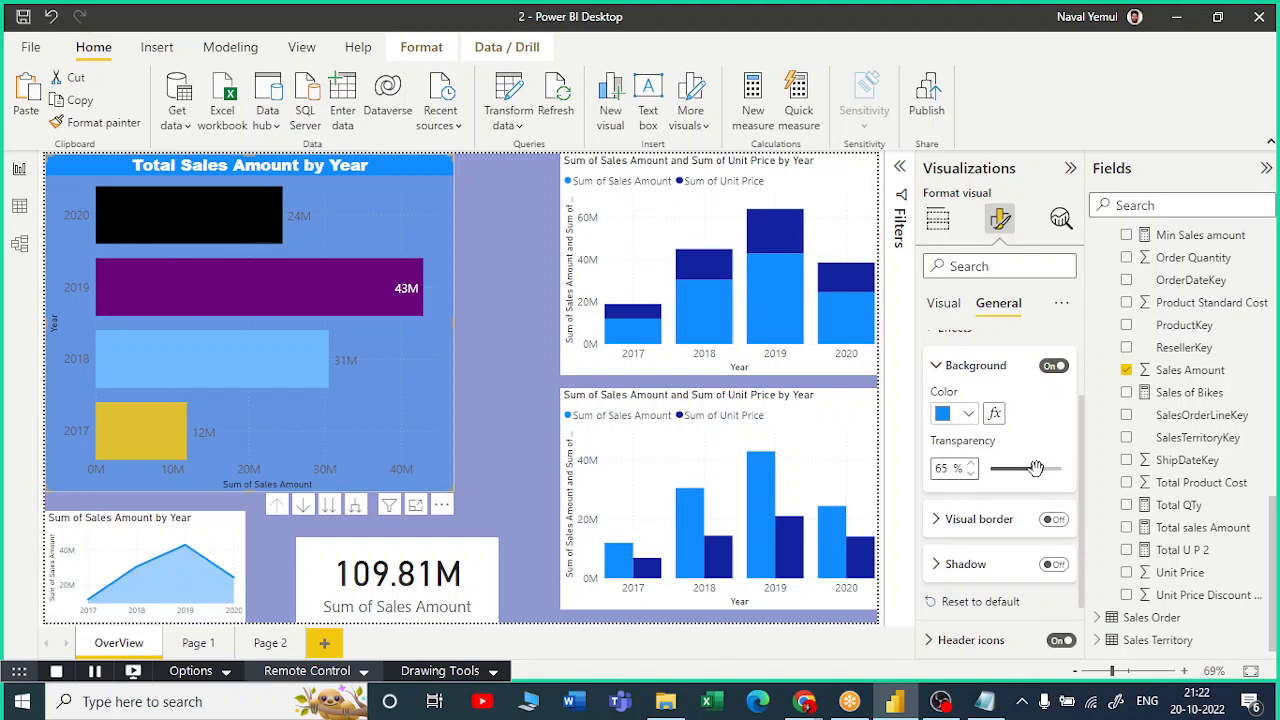
mouse_move(1036, 468)
mouse_down()
mouse_move(1066, 502)
mouse_move(1056, 469)
mouse_up()
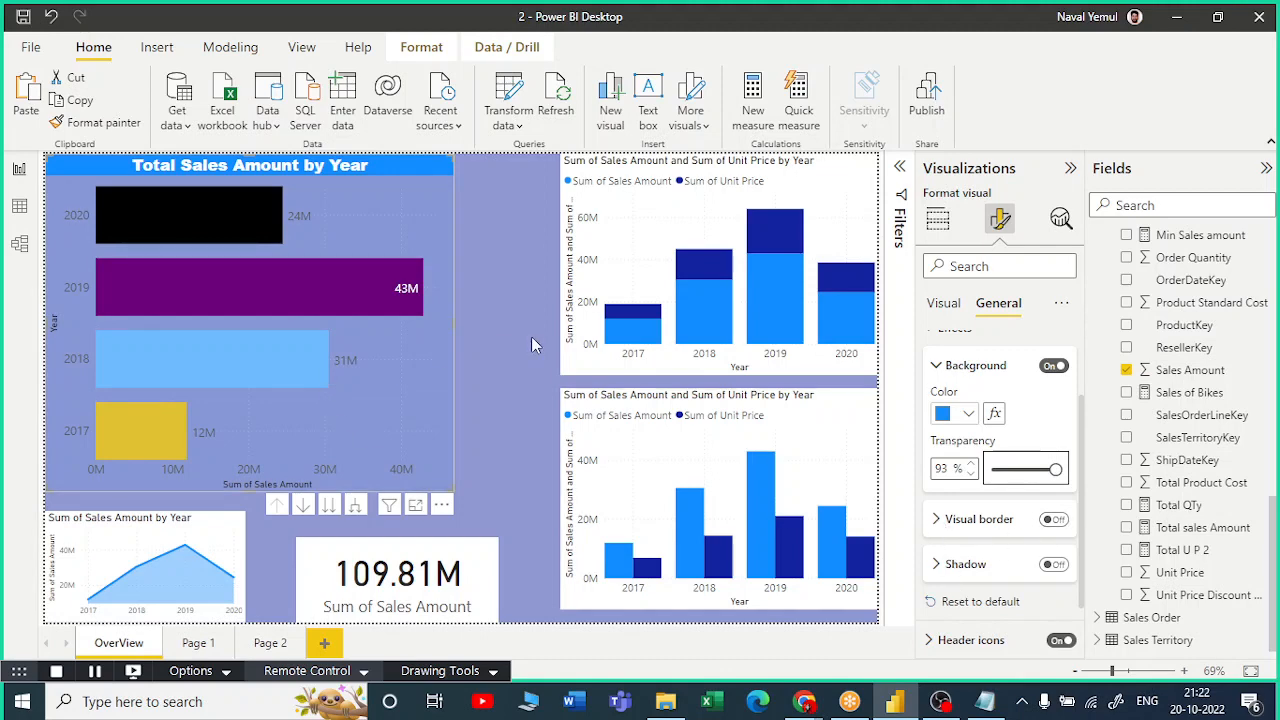
click(484, 406)
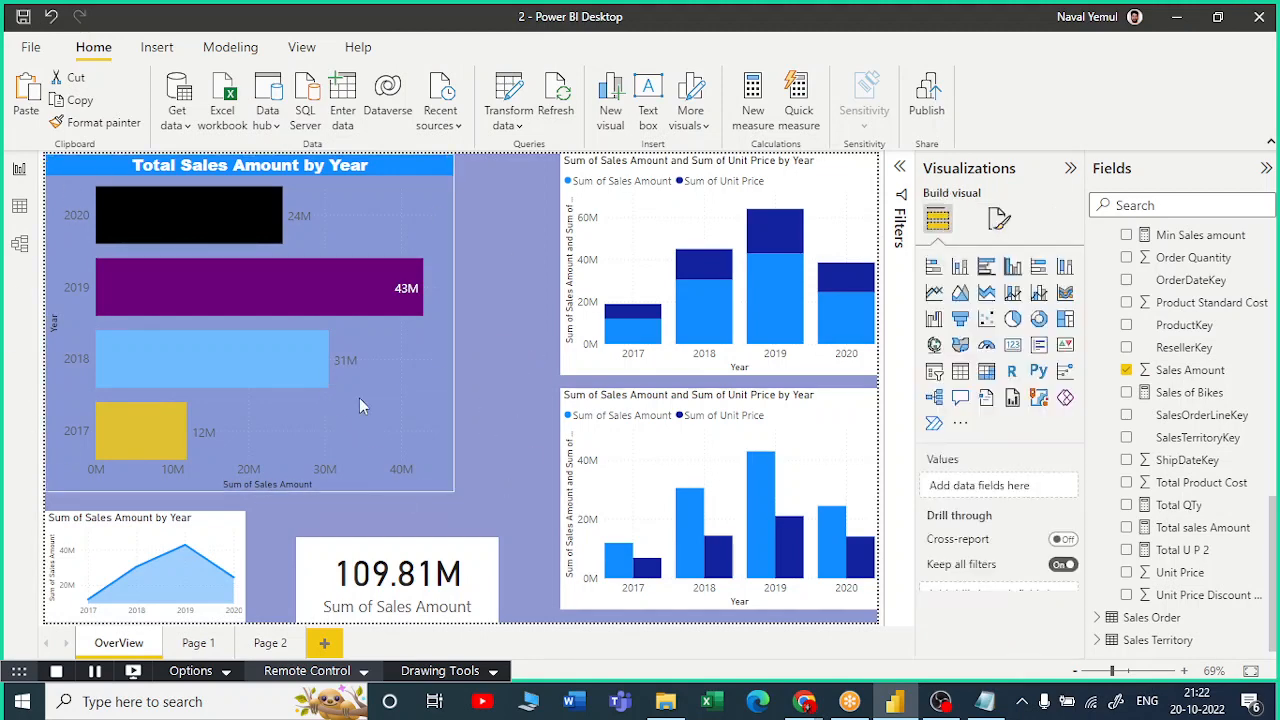
Turn on the visual border for the Total Sales Amount by Year bar chart.
click(1003, 222)
click(996, 305)
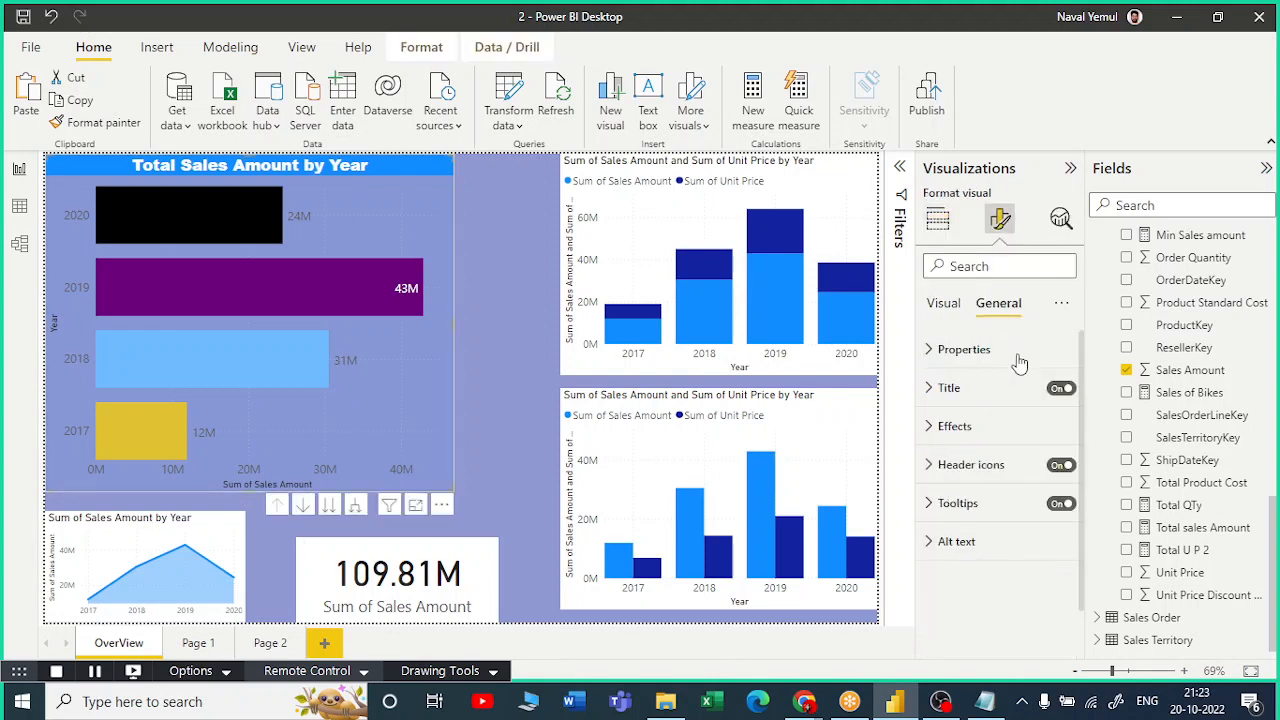
click(952, 426)
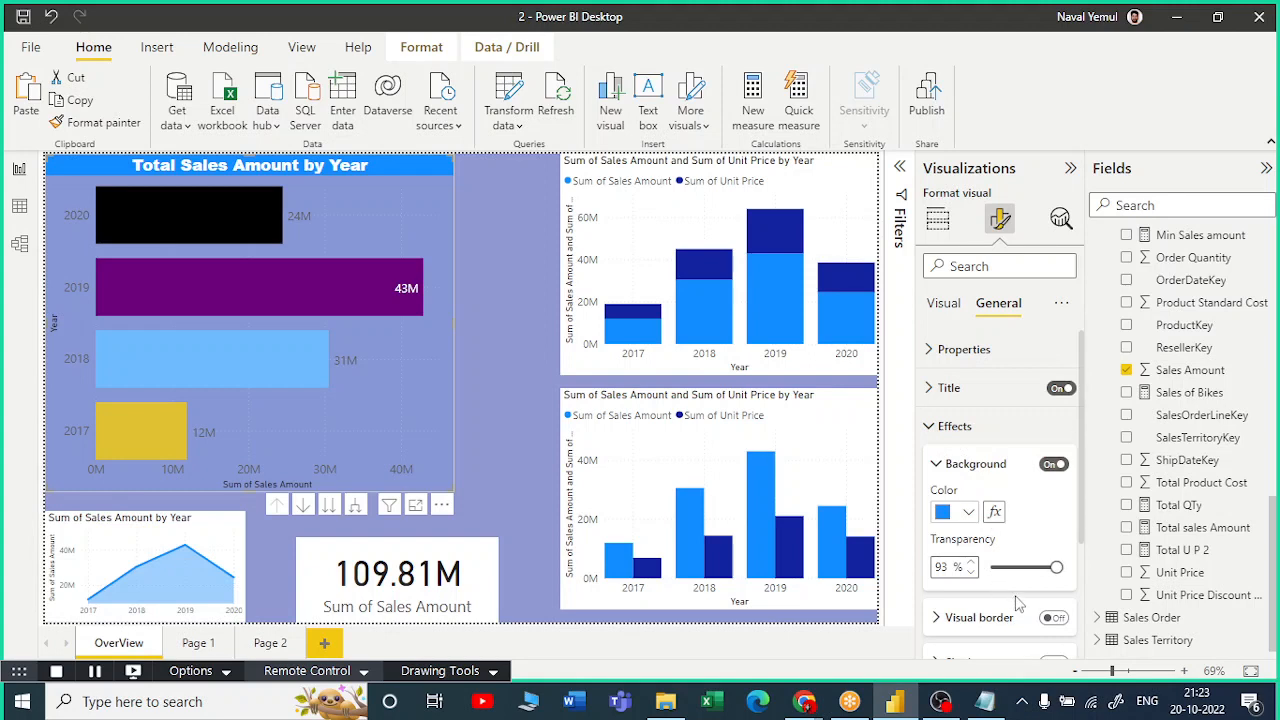
scroll(1040, 590, down, 1)
click(1055, 569)
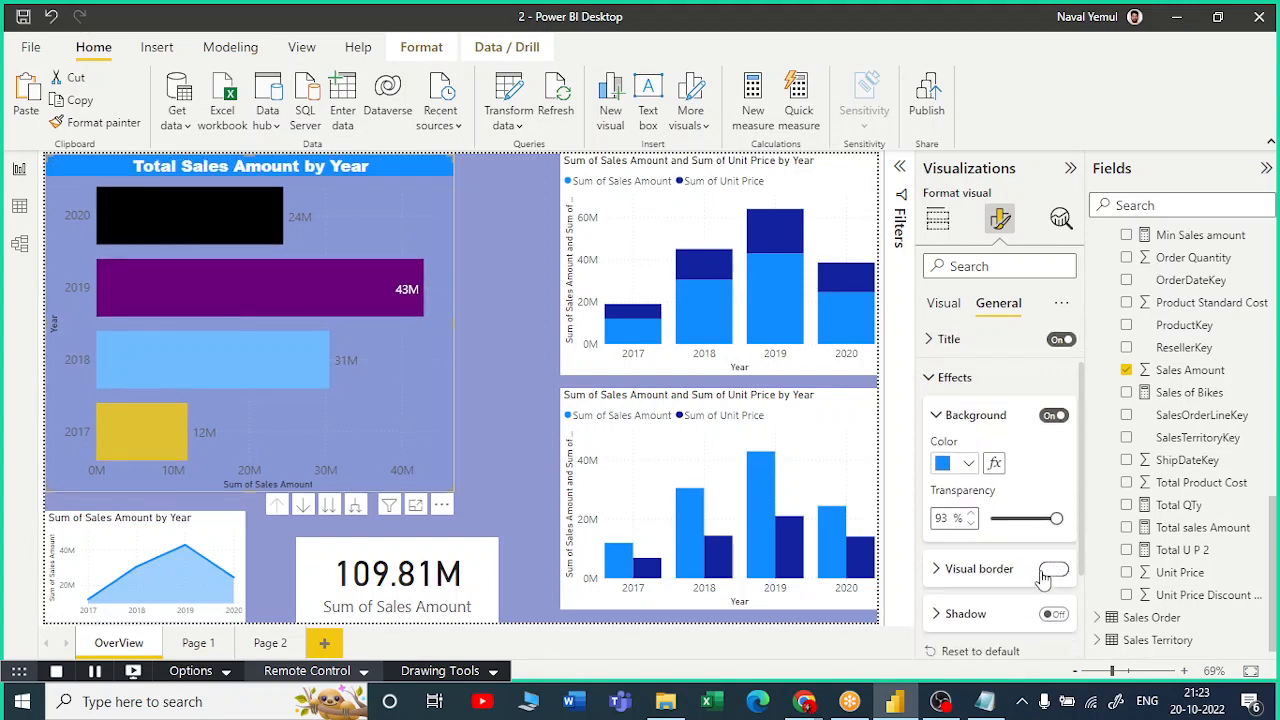
Set the rounded corners of the Total Sales Amount by Year bar chart's visual border to 13 px and deselect the chart.
click(970, 578)
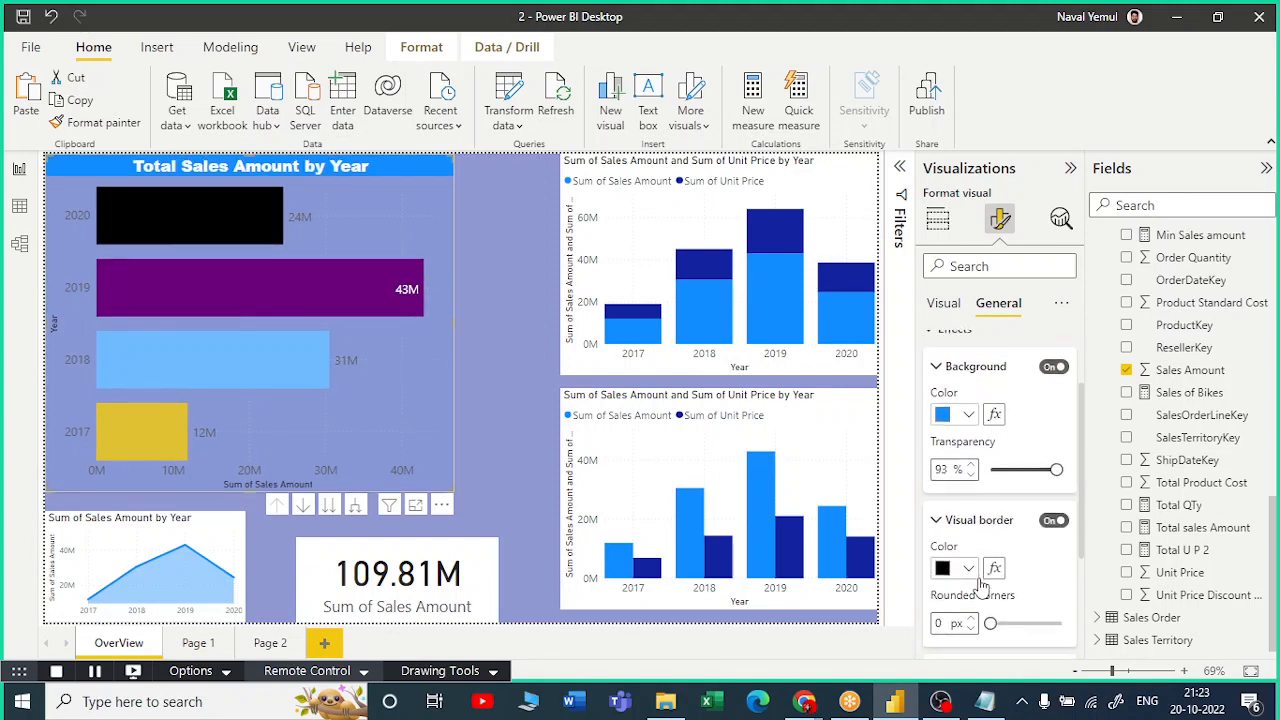
scroll(987, 590, down, 2)
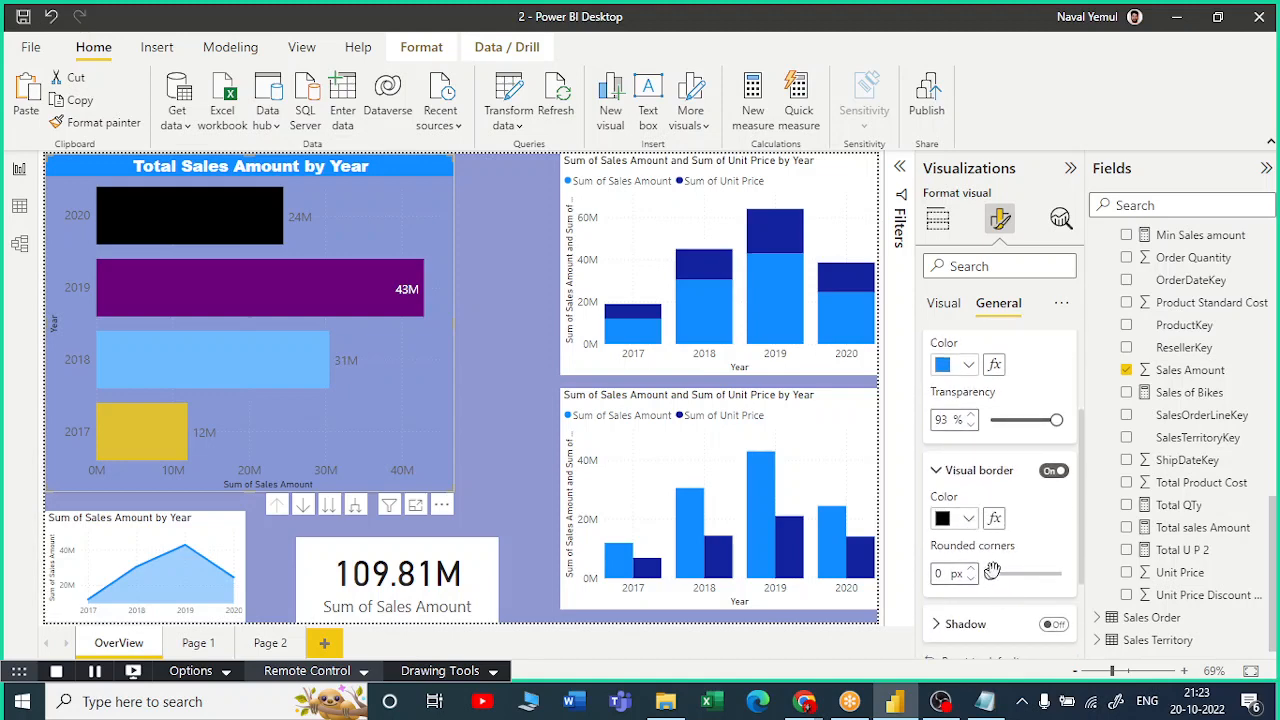
drag(992, 571, 1021, 575)
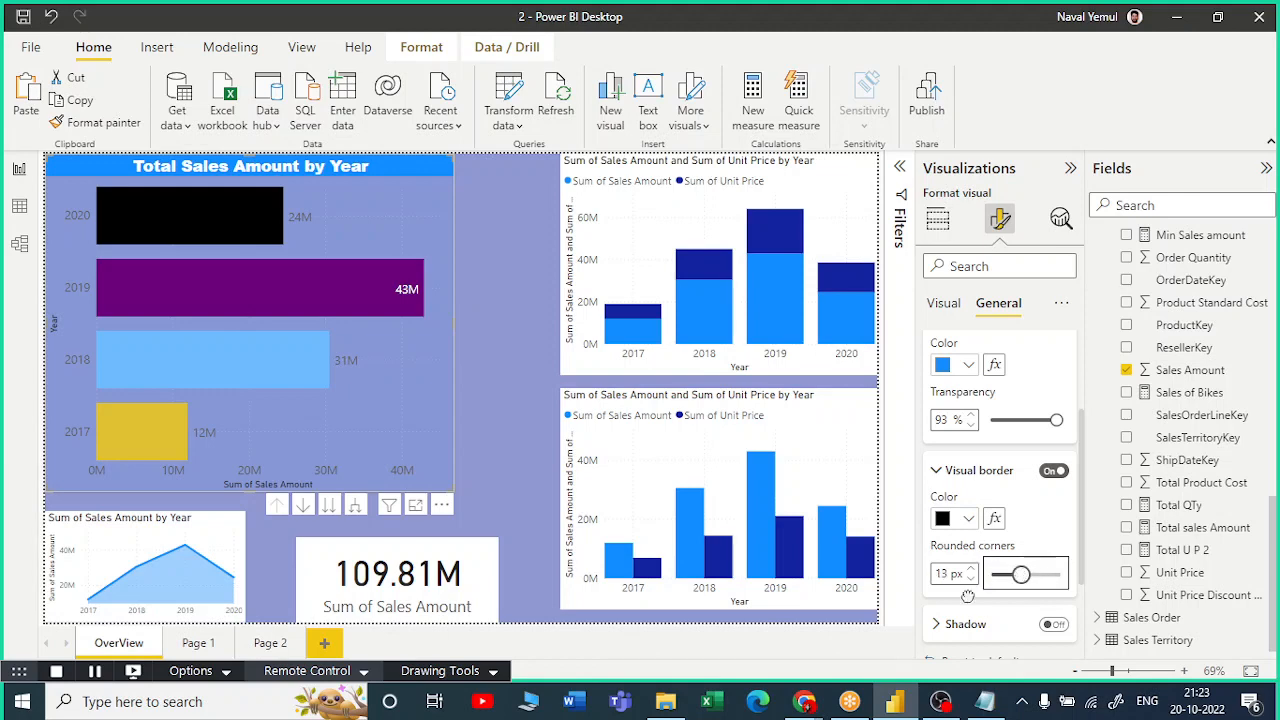
click(476, 509)
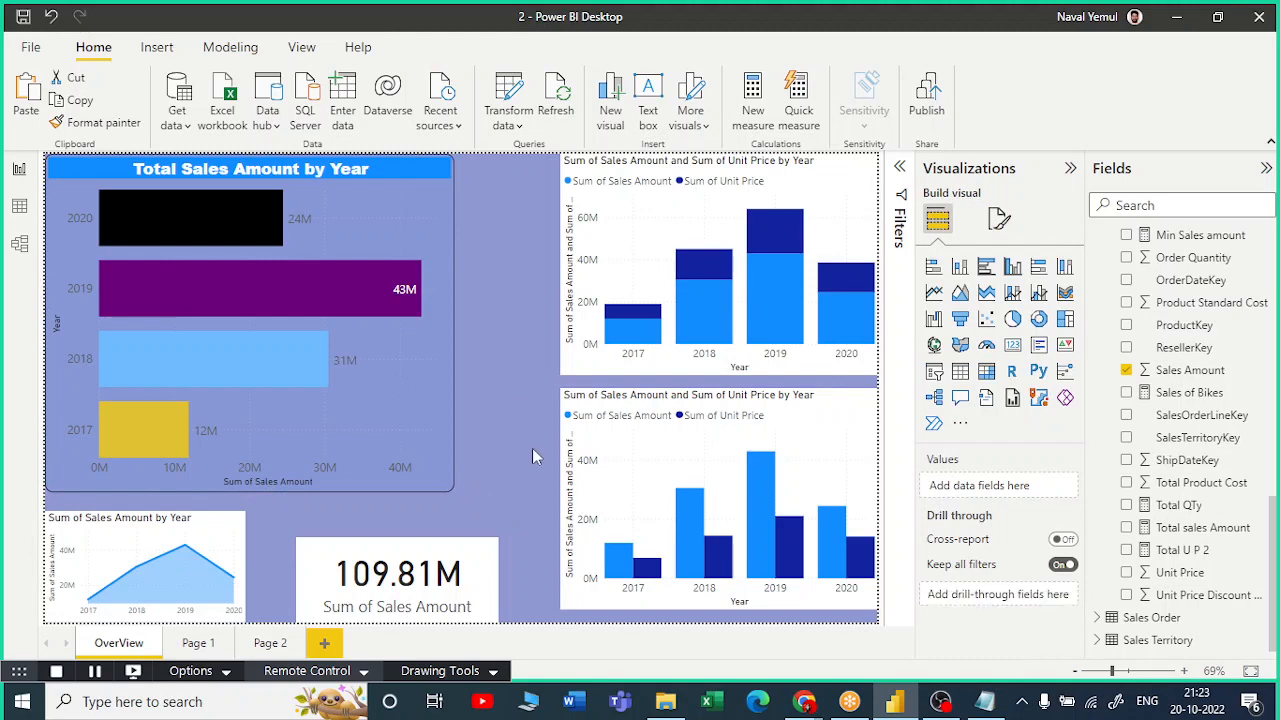
Turn on the shadow effect for the Total Sales Amount by Year bar chart and look through its shadow position options.
click(448, 370)
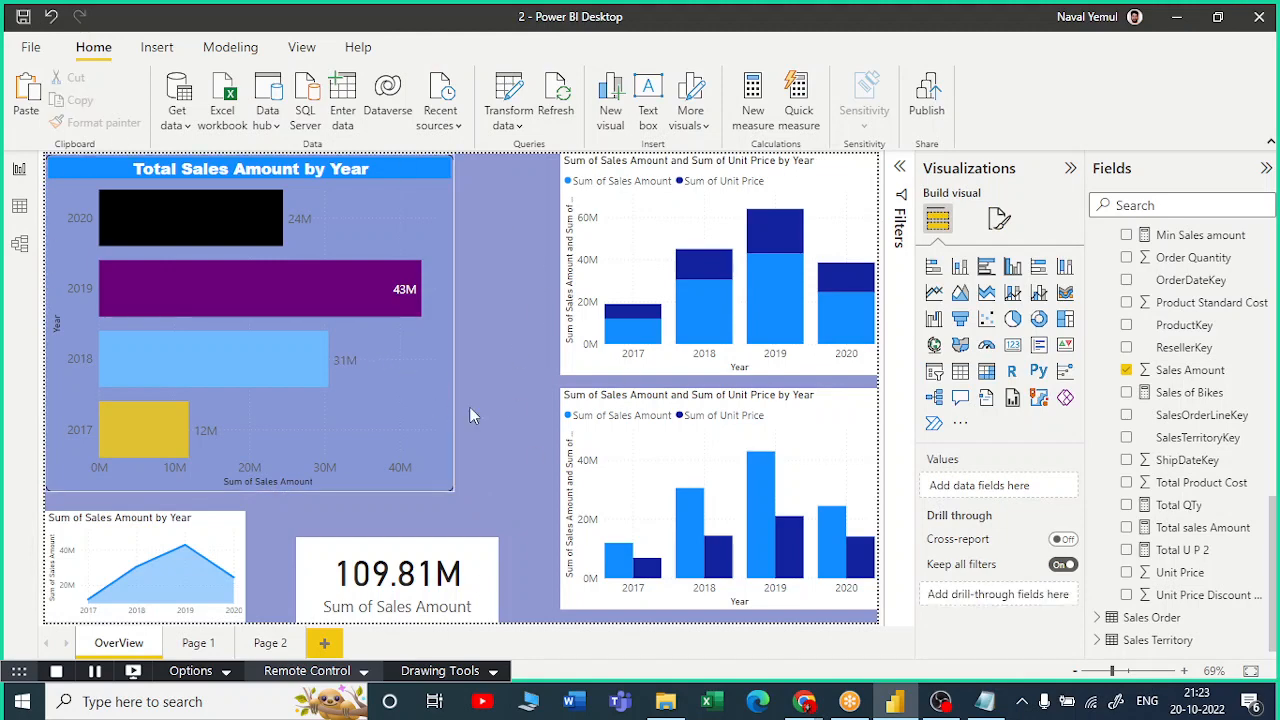
click(1001, 220)
scroll(938, 352, down, 1)
scroll(938, 352, up, 1)
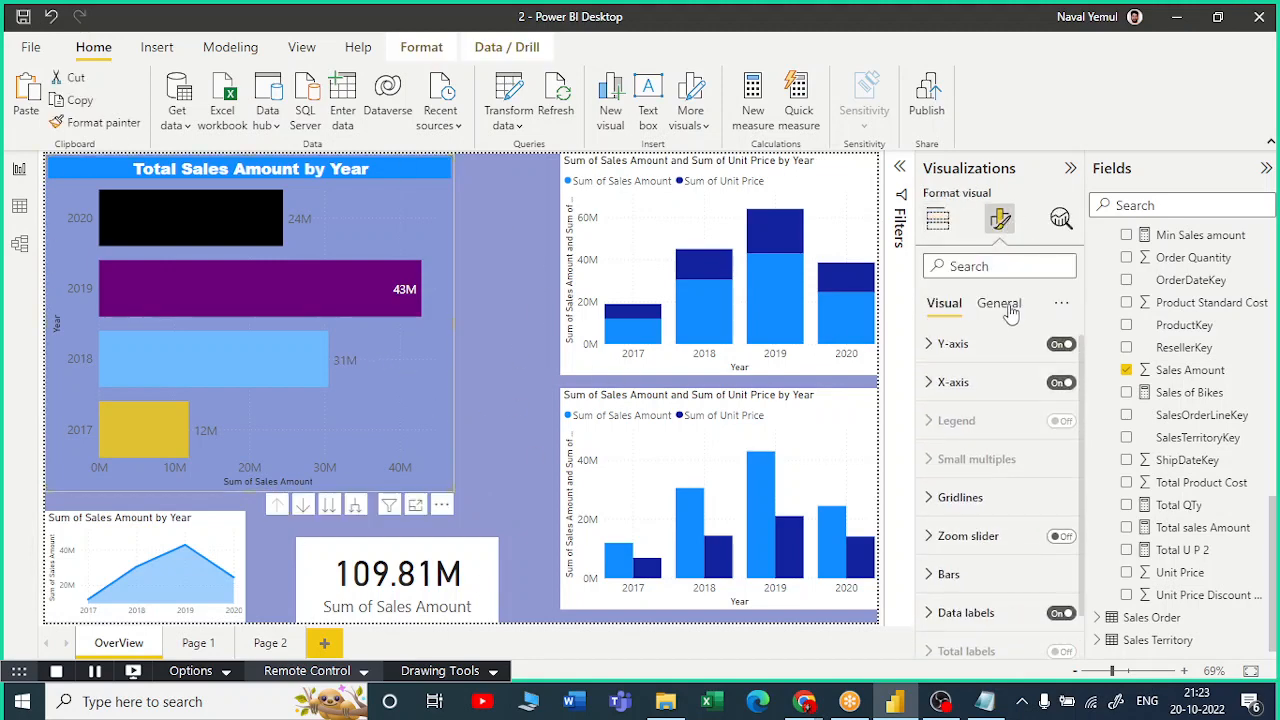
click(1000, 303)
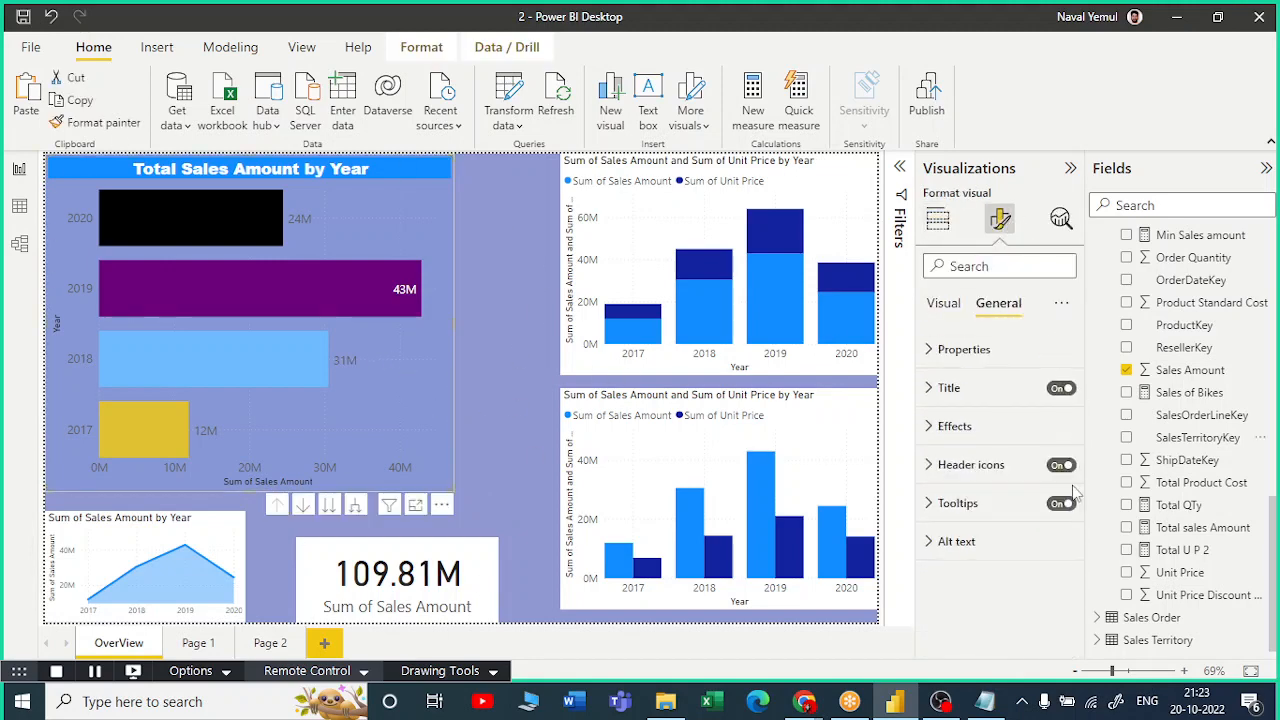
click(940, 426)
scroll(955, 500, down, 2)
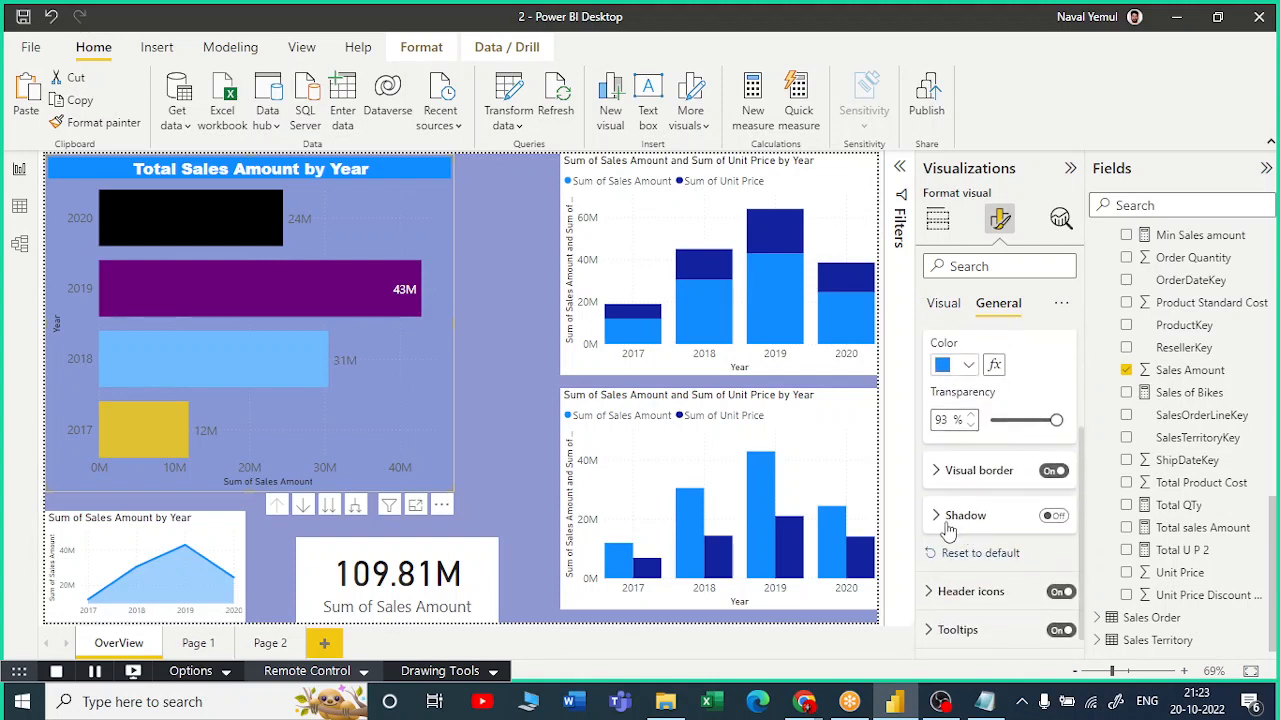
click(1053, 515)
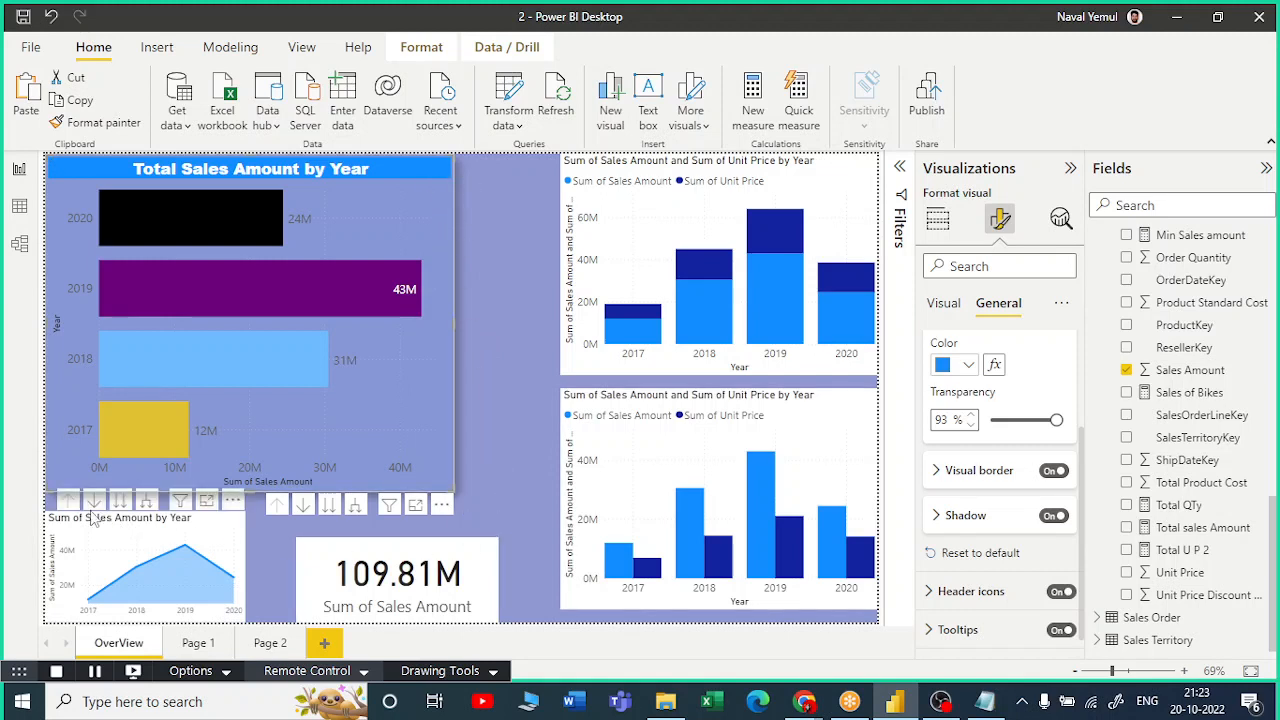
click(950, 516)
scroll(1016, 525, down, 2)
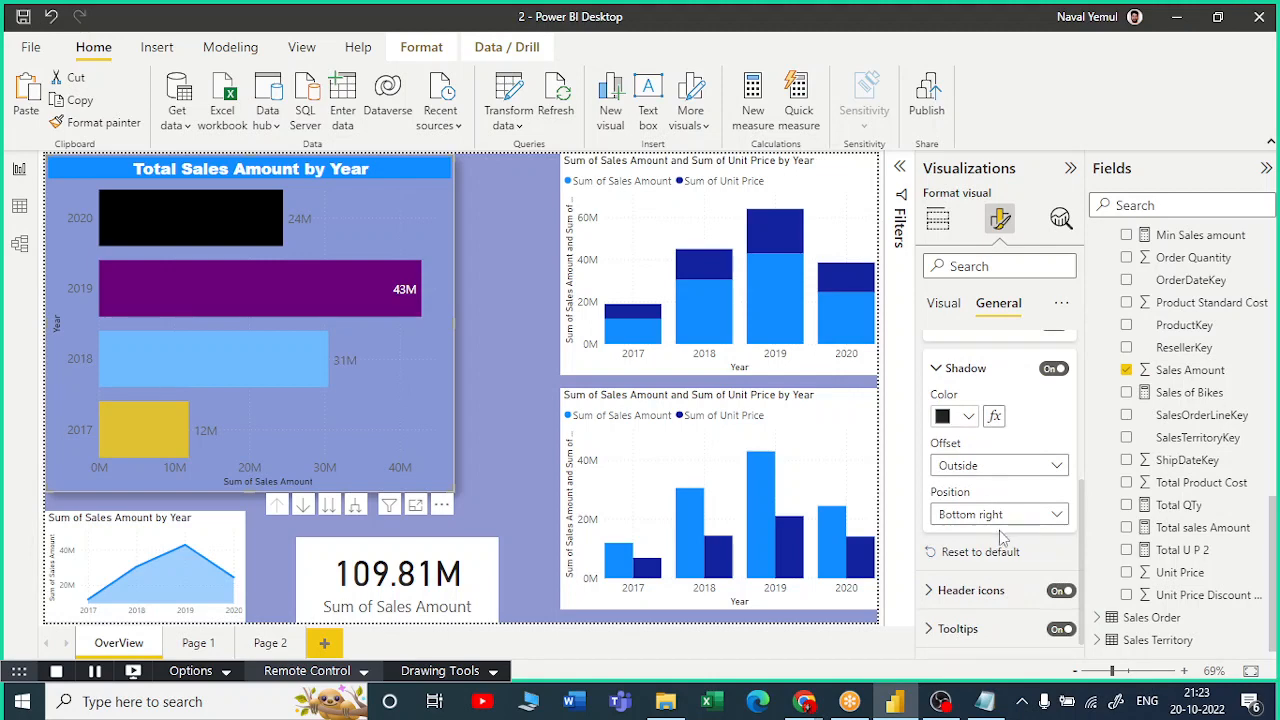
click(1055, 516)
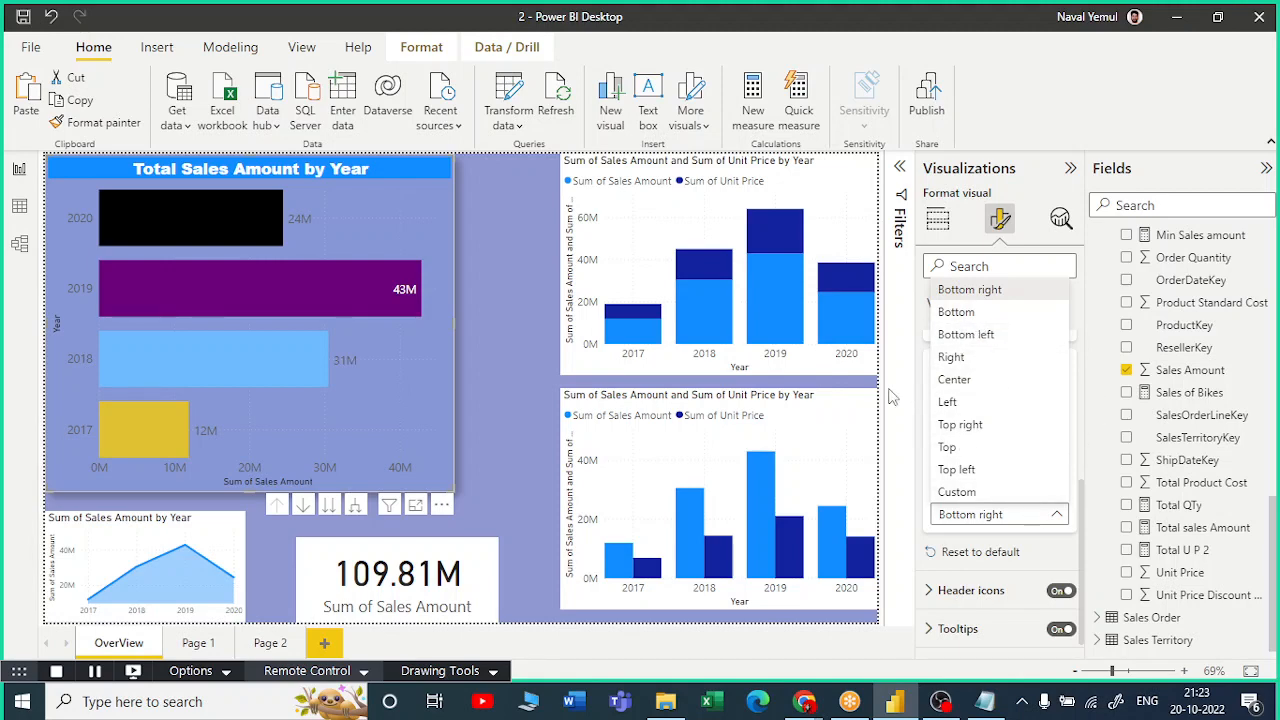
click(436, 394)
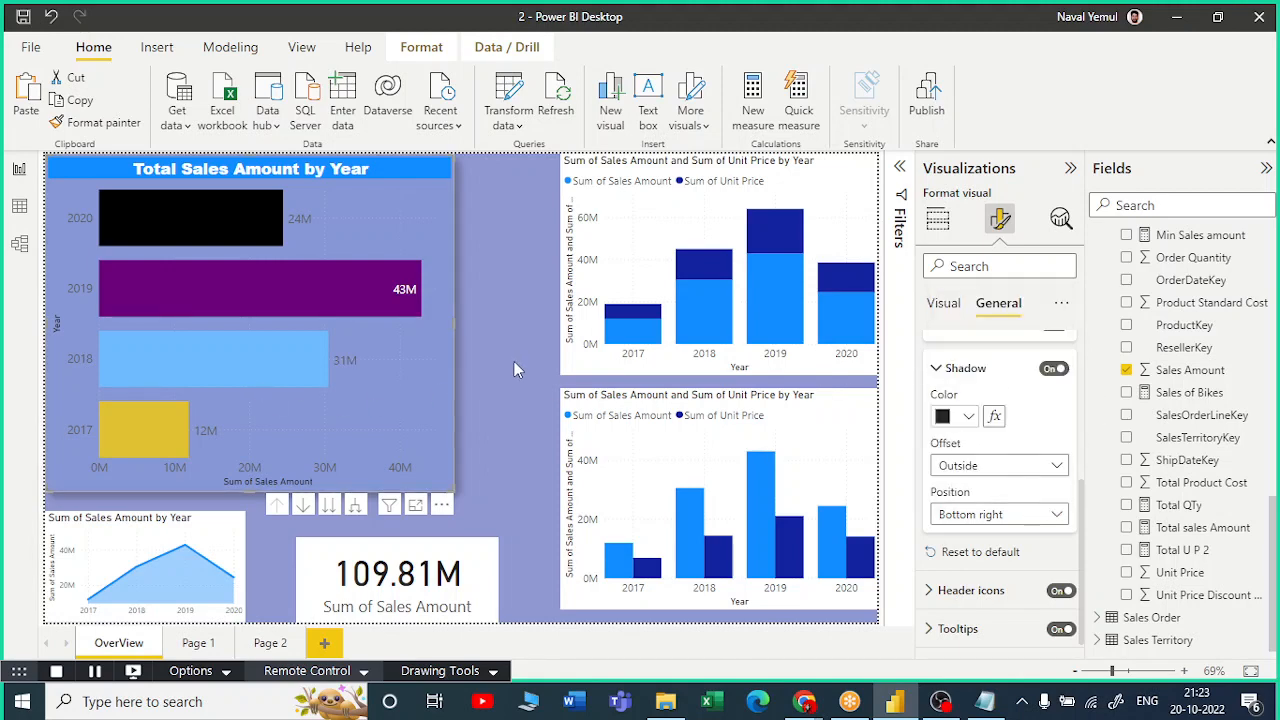
Shrink the Total Sales Amount by Year bar chart from its lower-right corner, keeping its upper-left corner in place.
click(447, 497)
click(451, 490)
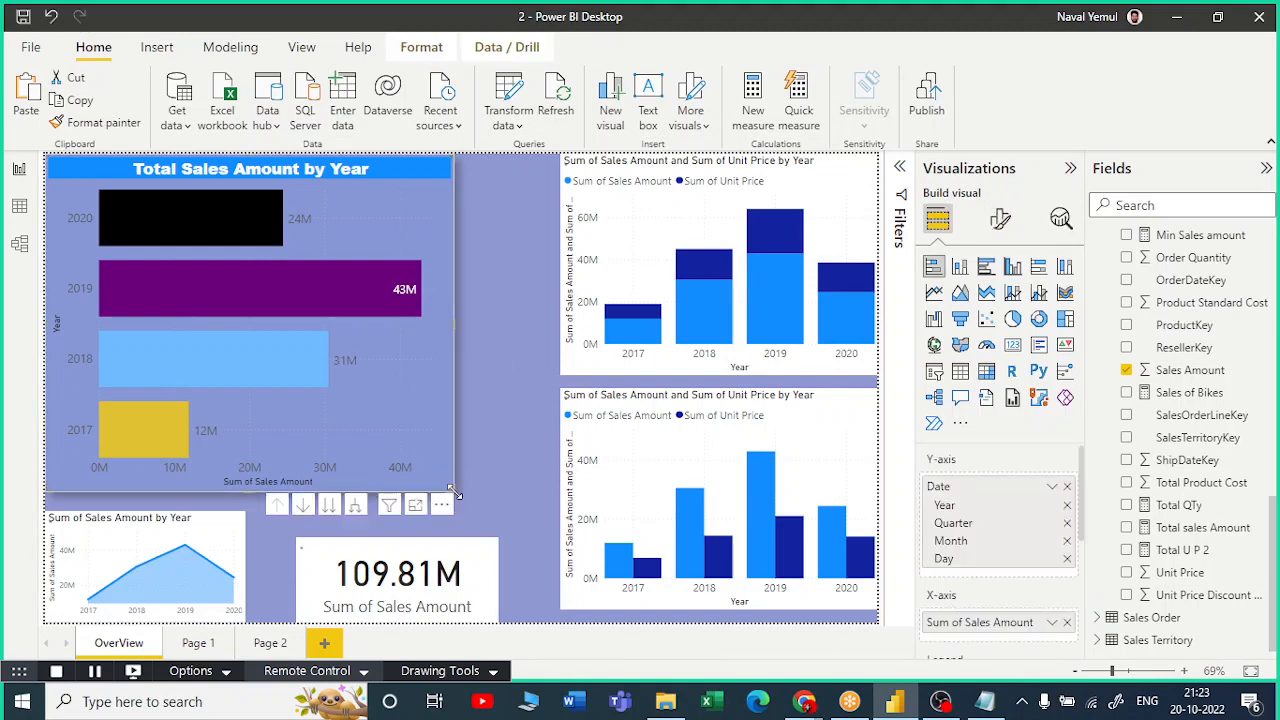
drag(453, 492, 340, 390)
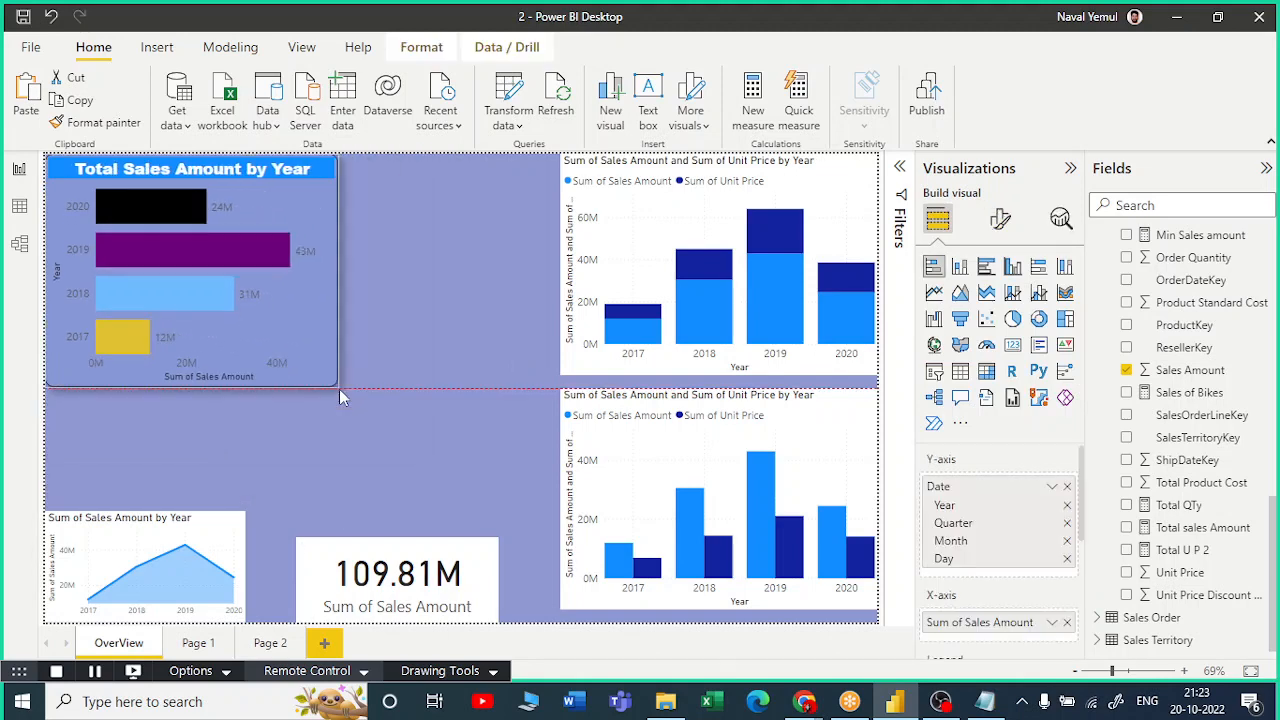
Delete the stacked column chart of Sales Amount and Unit Price by Year from the OverView page.
click(511, 330)
click(617, 291)
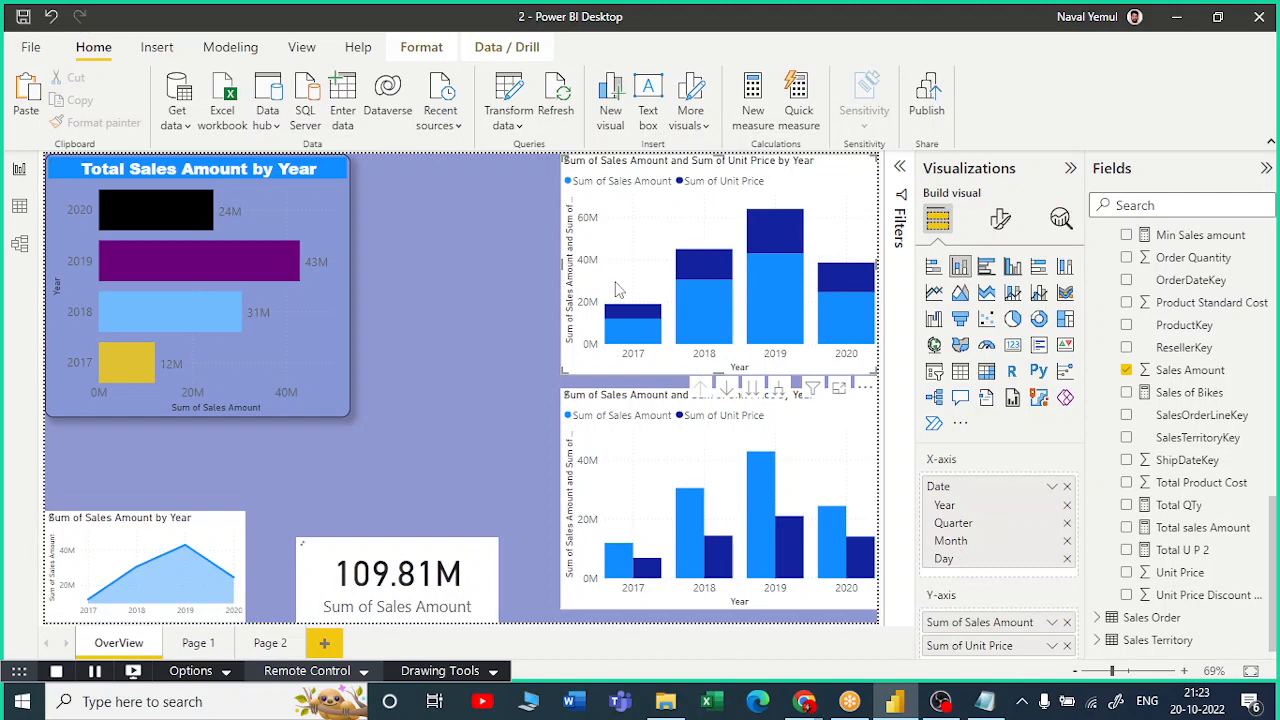
key(Delete)
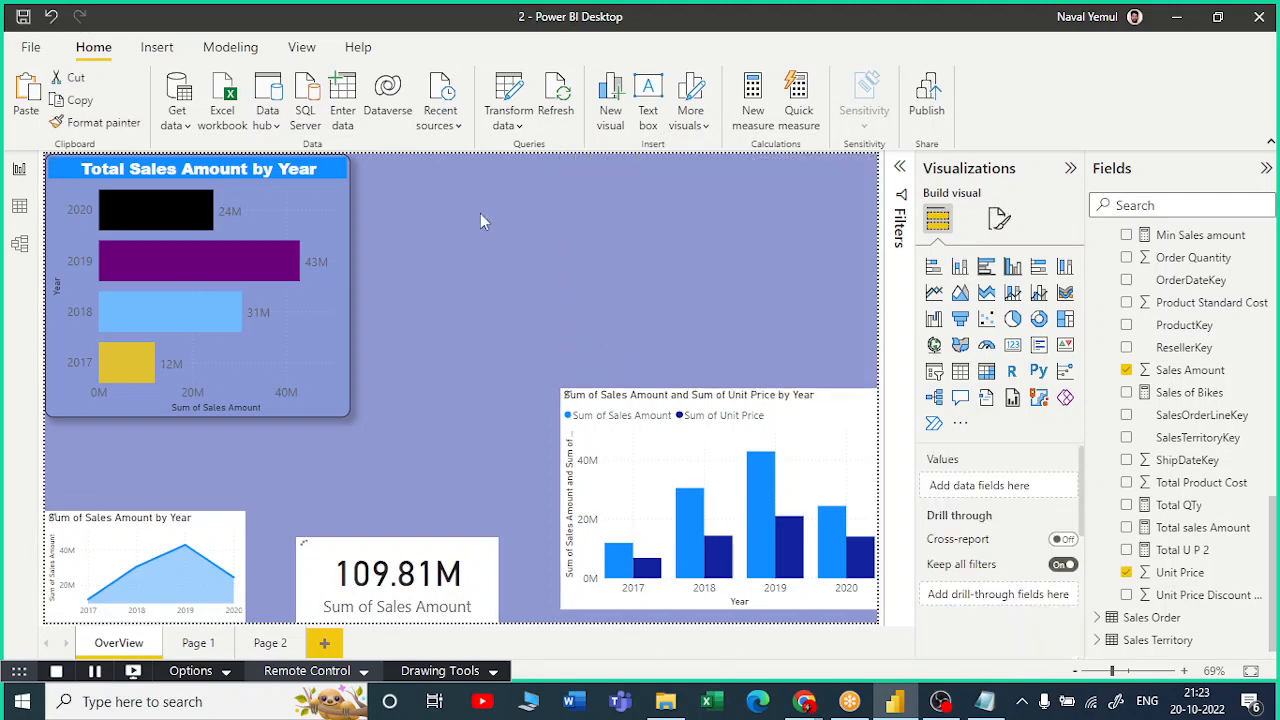
Move the clustered column chart up beside the bar chart and enlarge it to match the bar chart's height.
drag(768, 575, 582, 358)
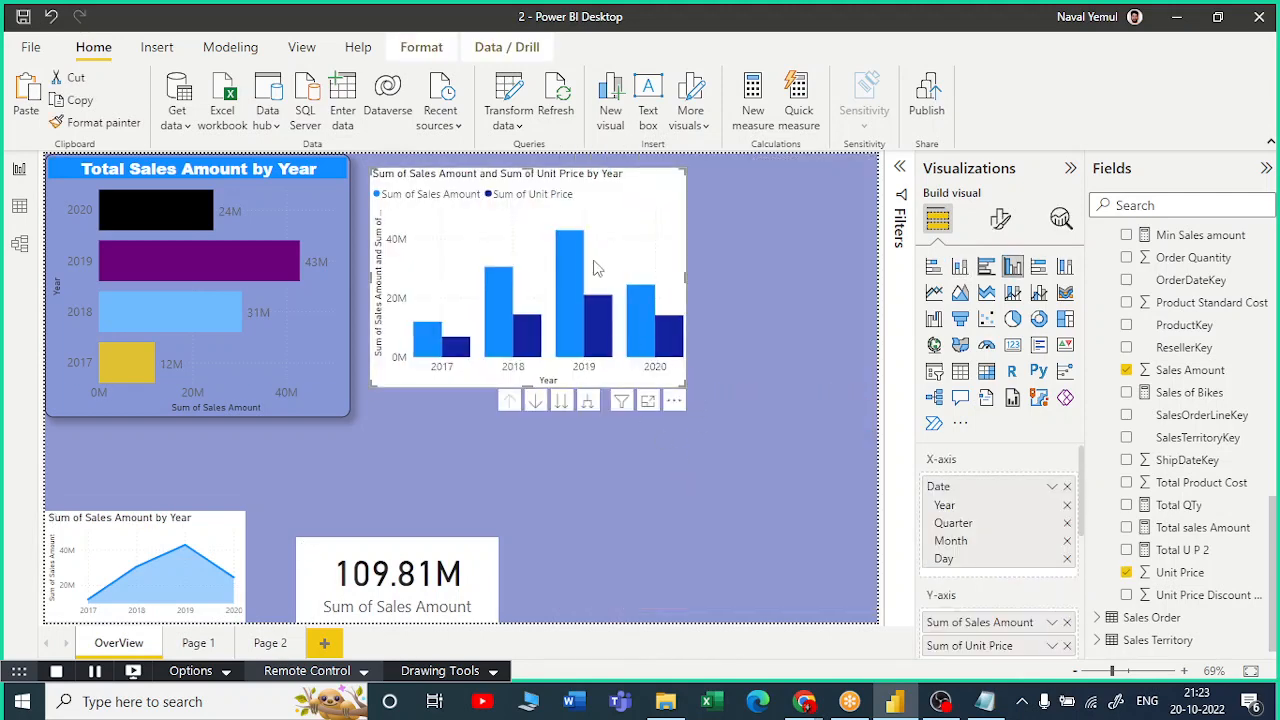
drag(600, 240, 612, 227)
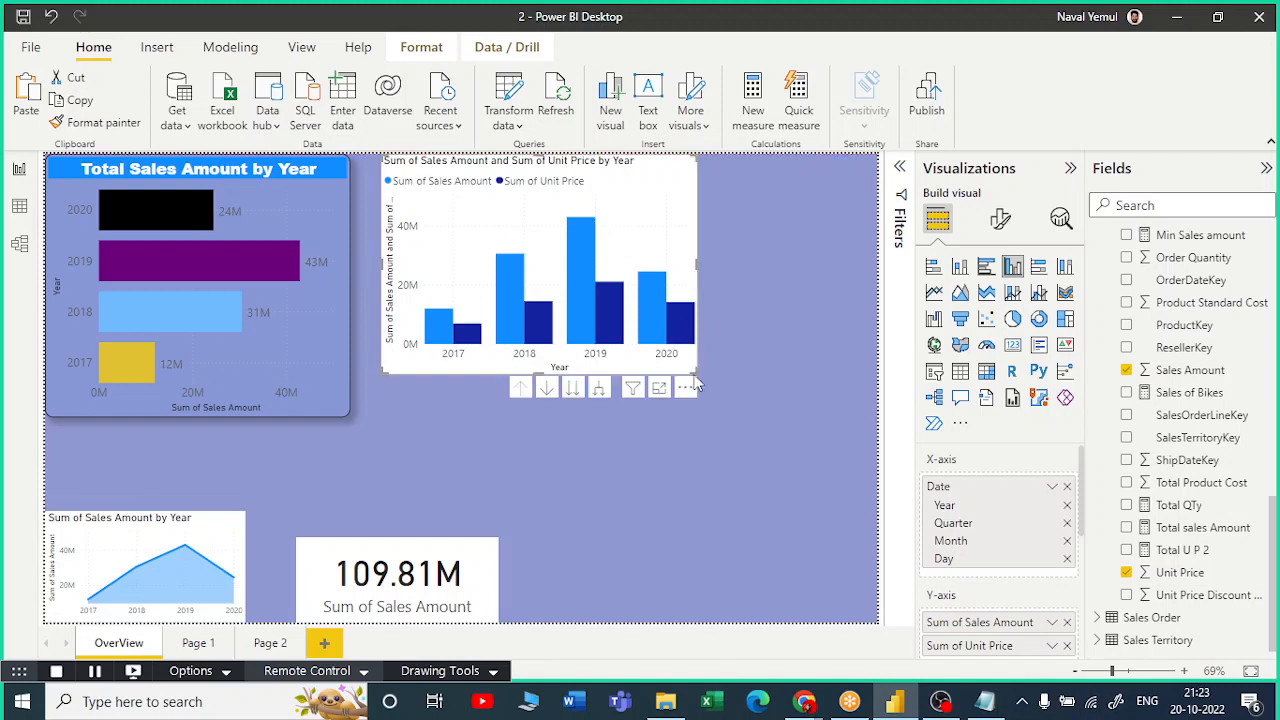
drag(695, 384, 714, 406)
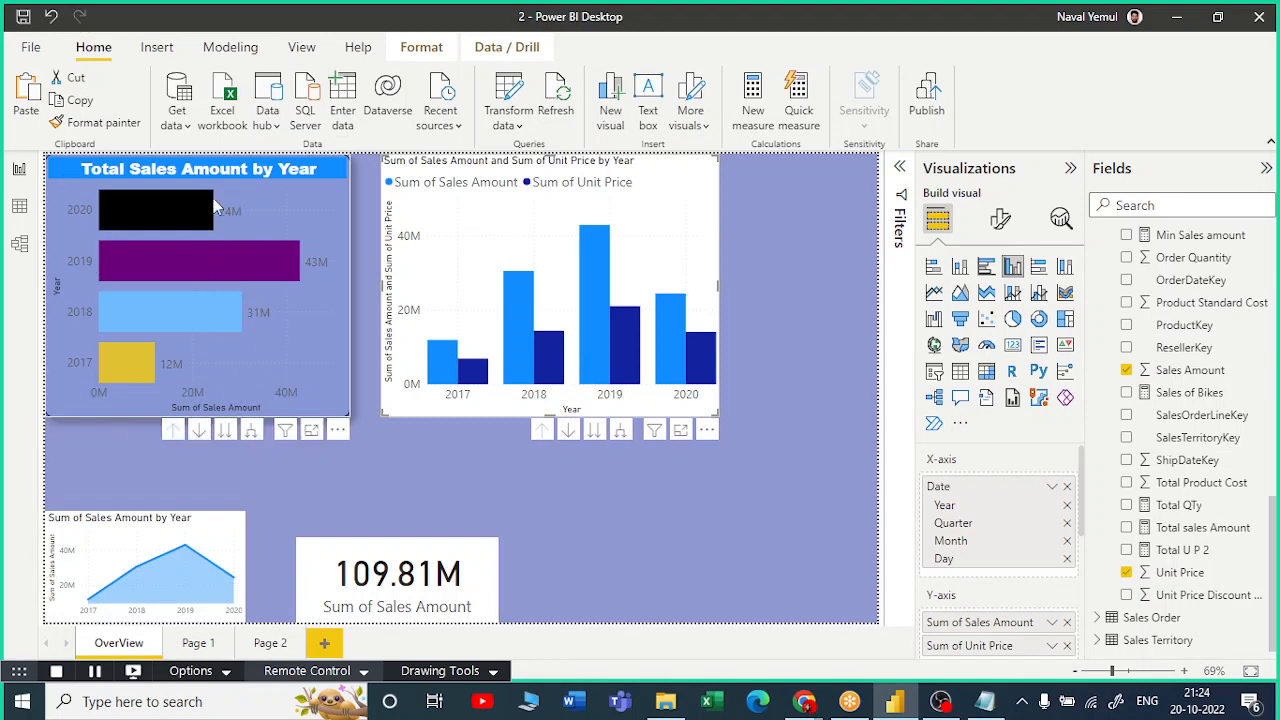
Set the color of the bar chart's data label values to black and check the remaining data label settings.
click(1000, 218)
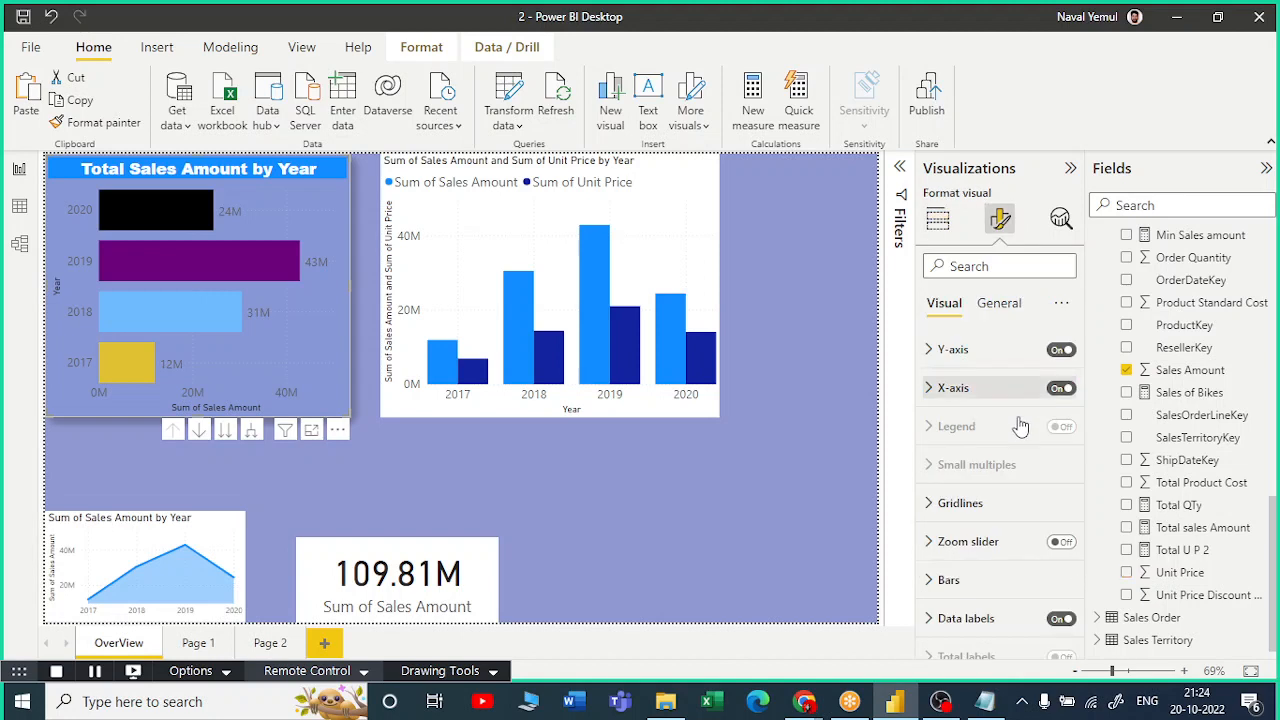
click(931, 350)
click(931, 350)
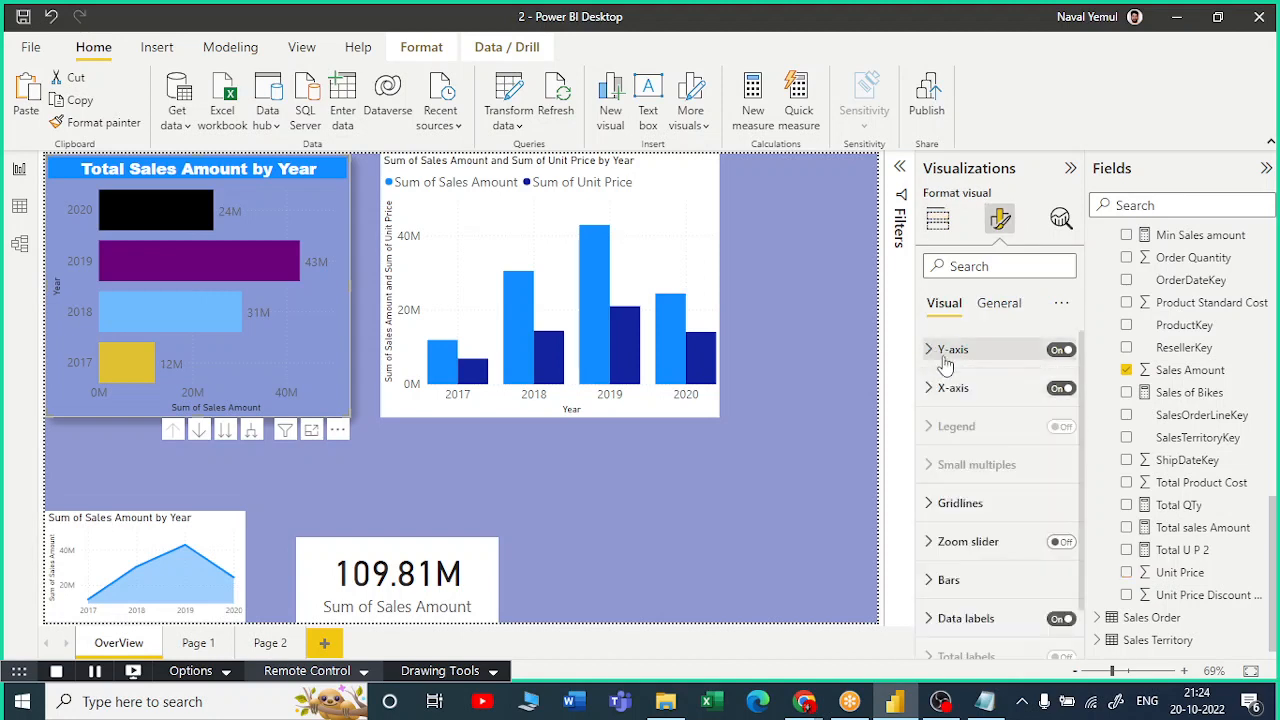
scroll(1014, 540, down, 1)
click(960, 564)
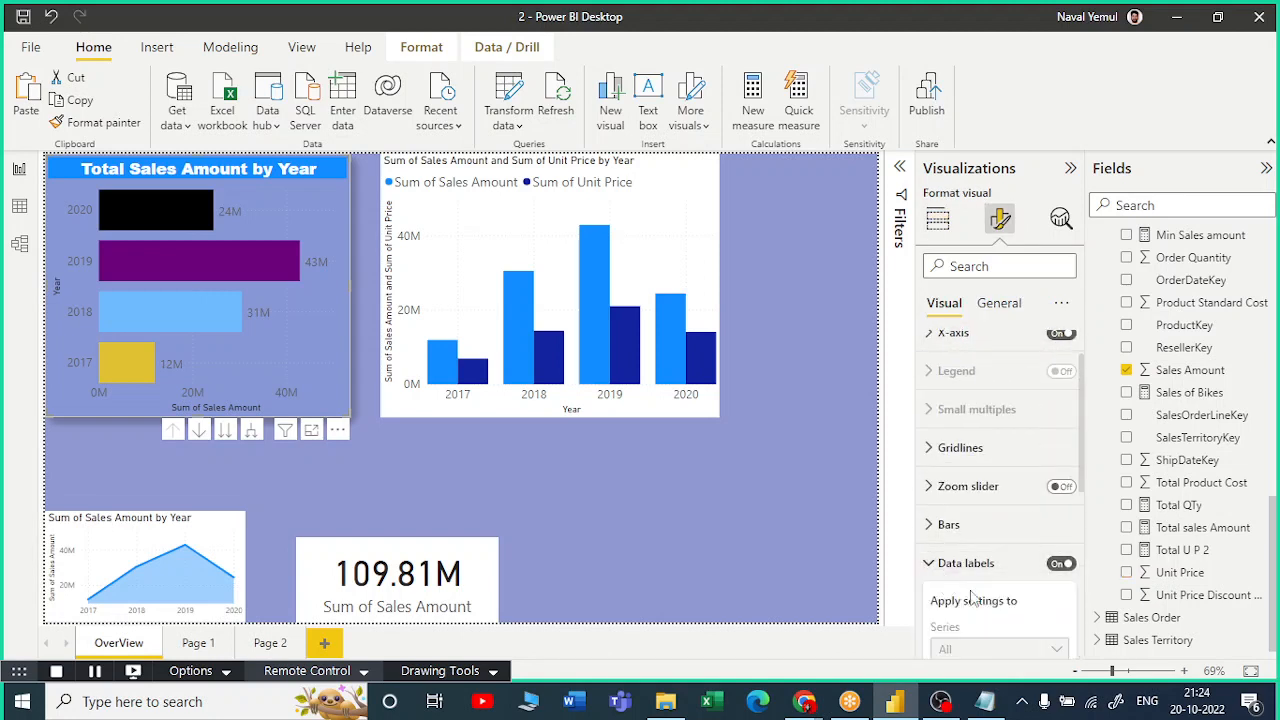
scroll(972, 590, down, 2)
scroll(972, 552, down, 2)
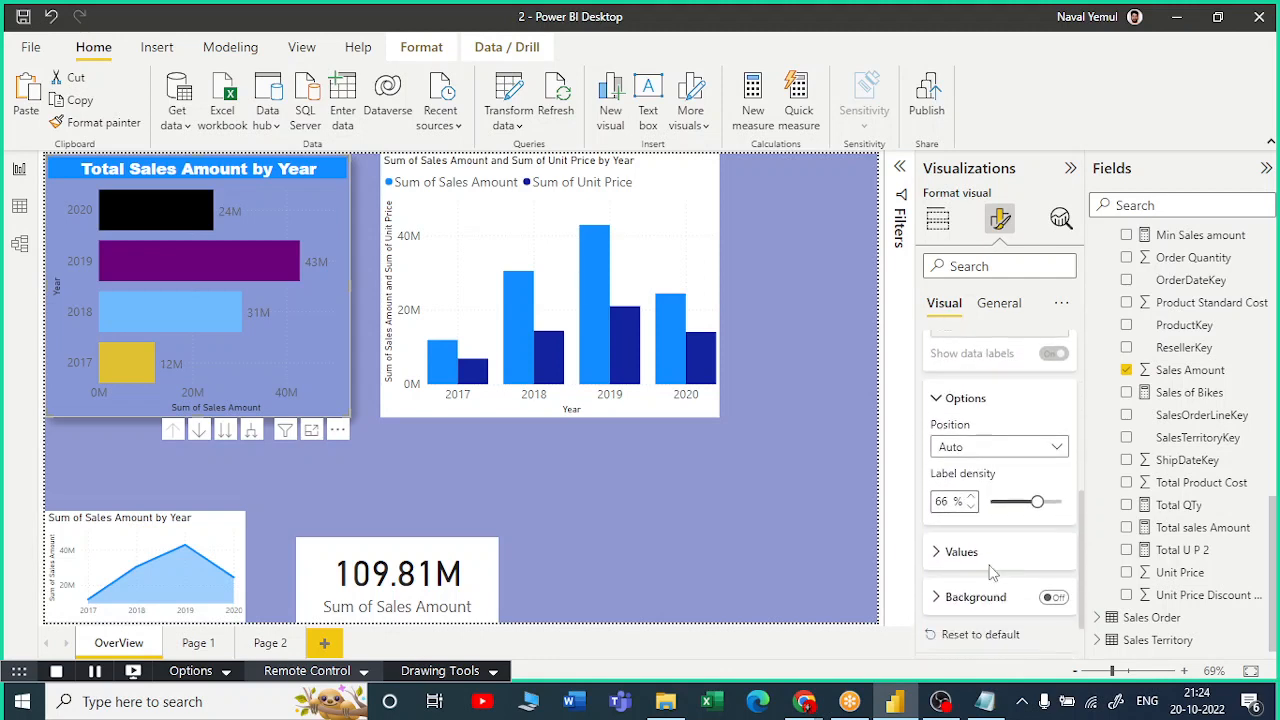
click(937, 531)
scroll(990, 548, down, 3)
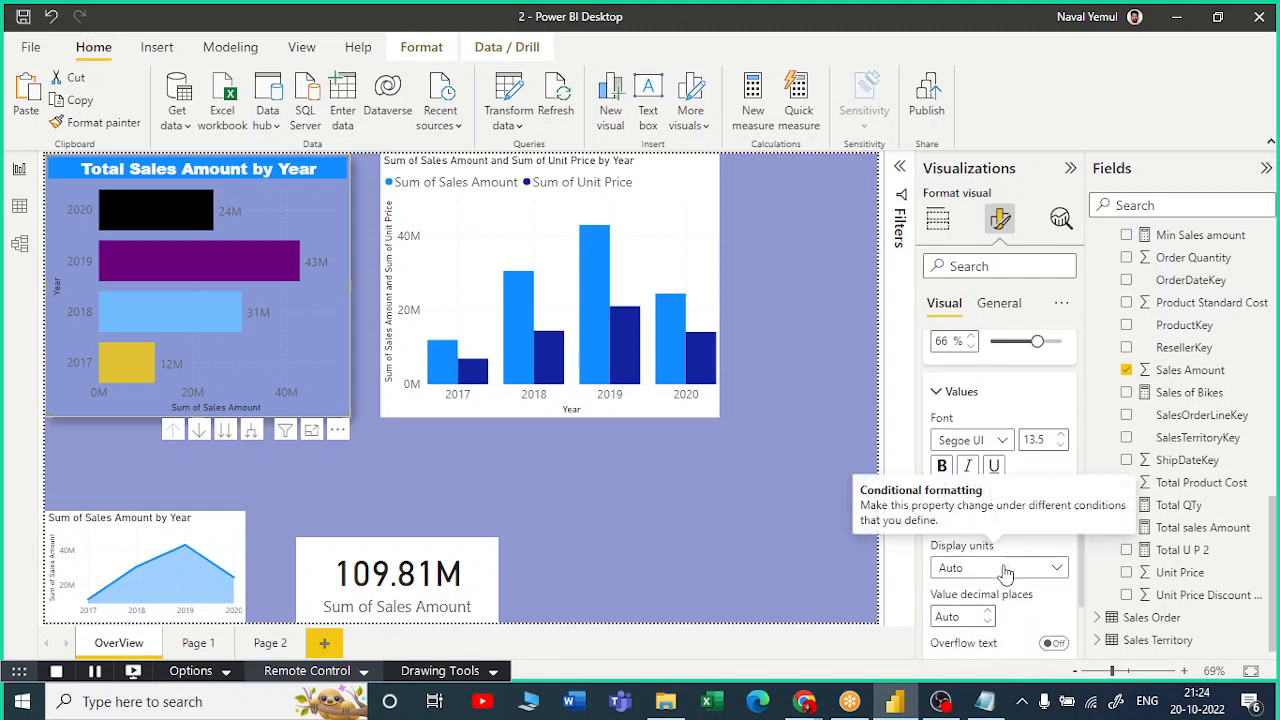
click(966, 512)
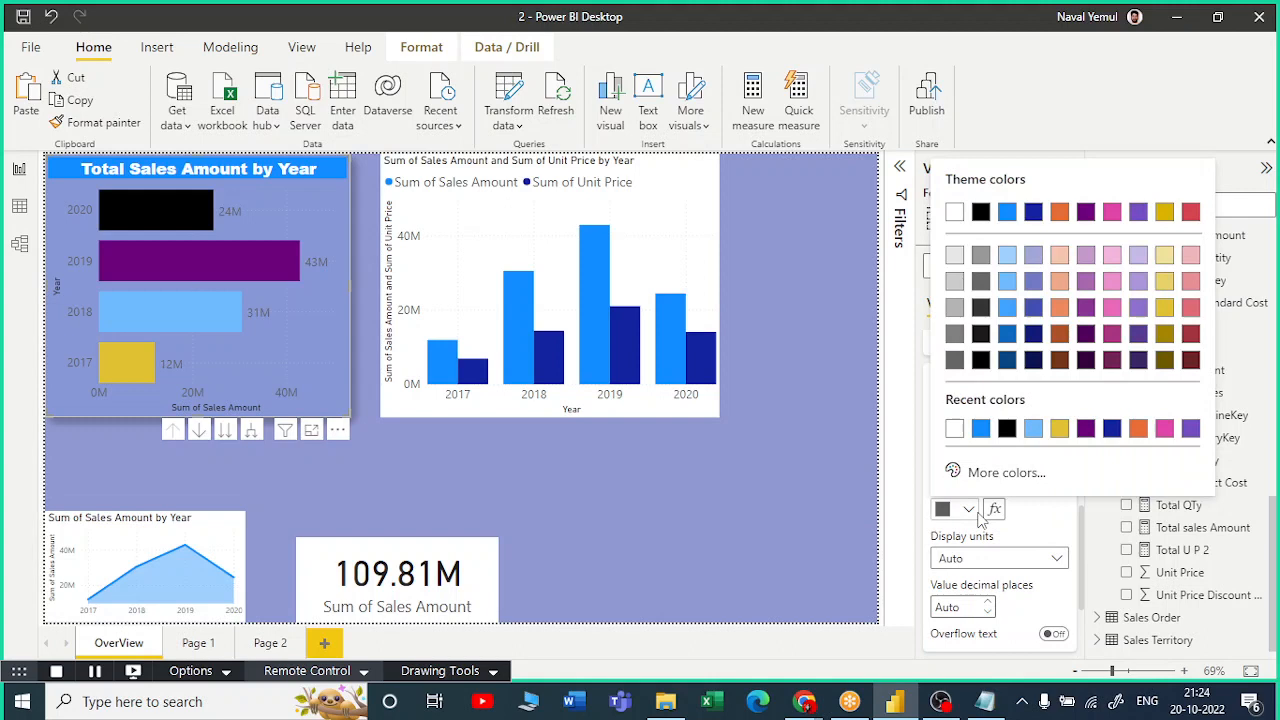
click(1014, 428)
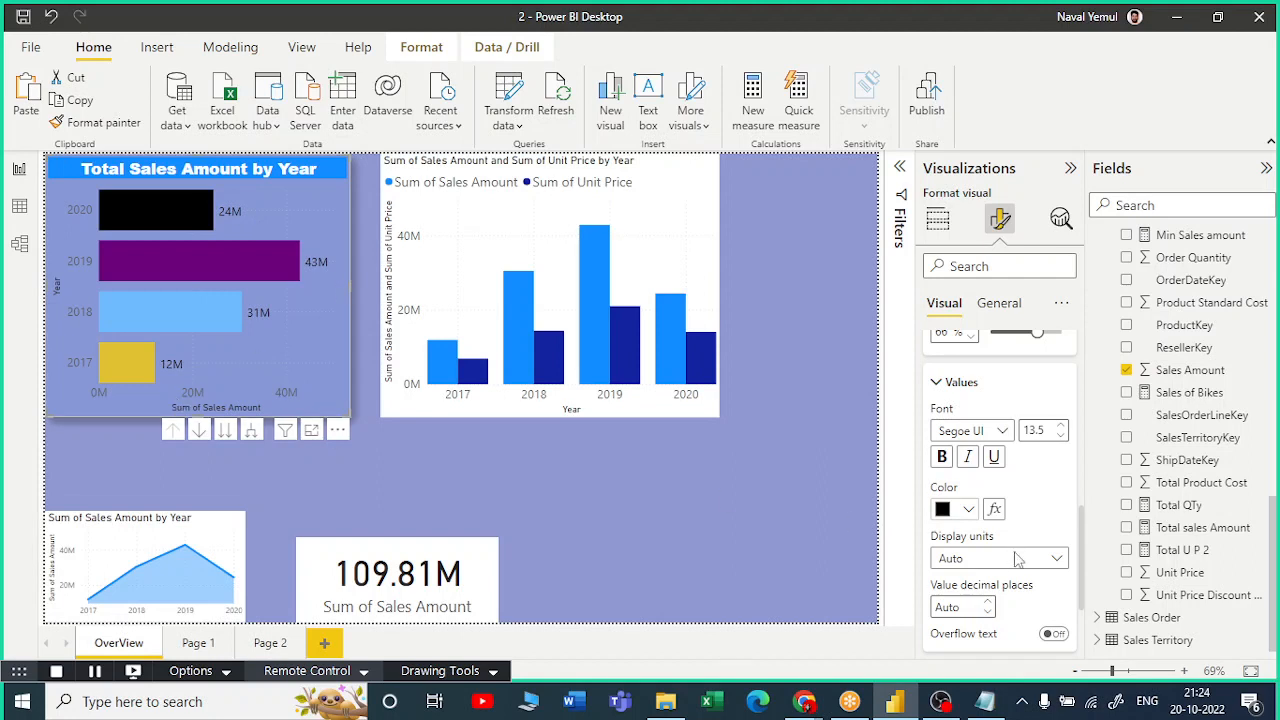
scroll(1017, 558, down, 1)
scroll(1048, 597, down, 1)
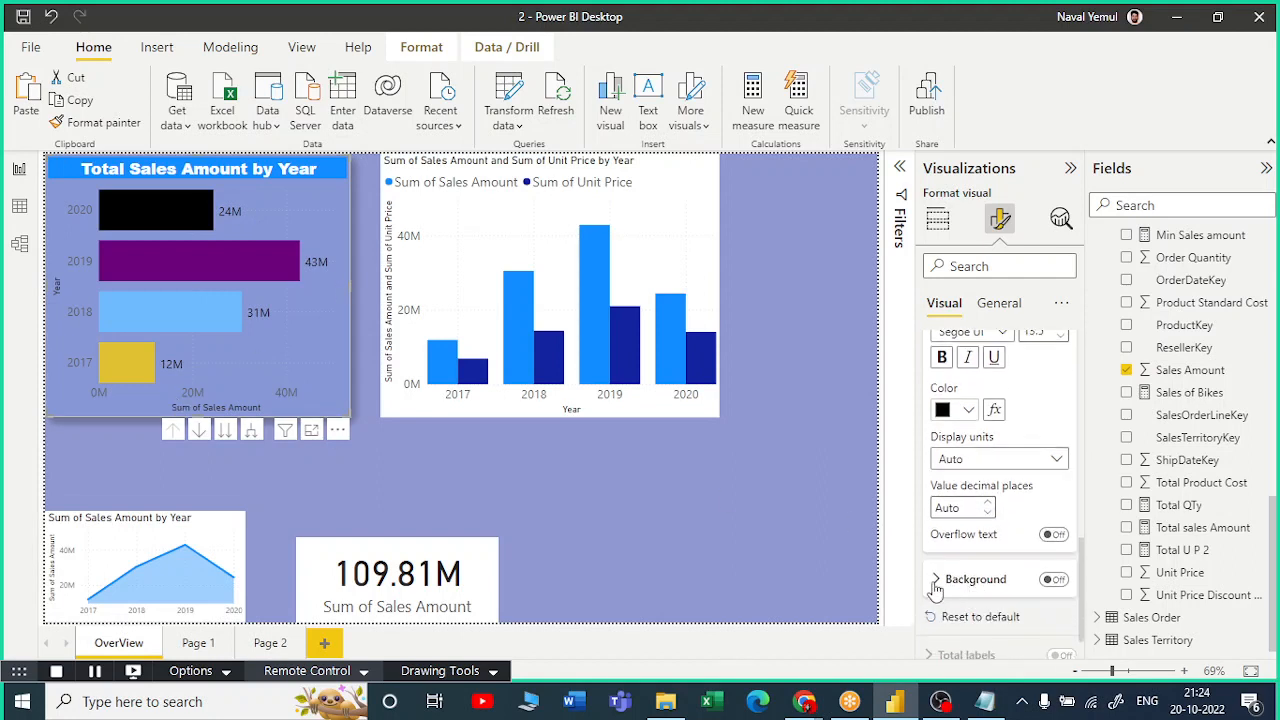
scroll(967, 450, up, 4)
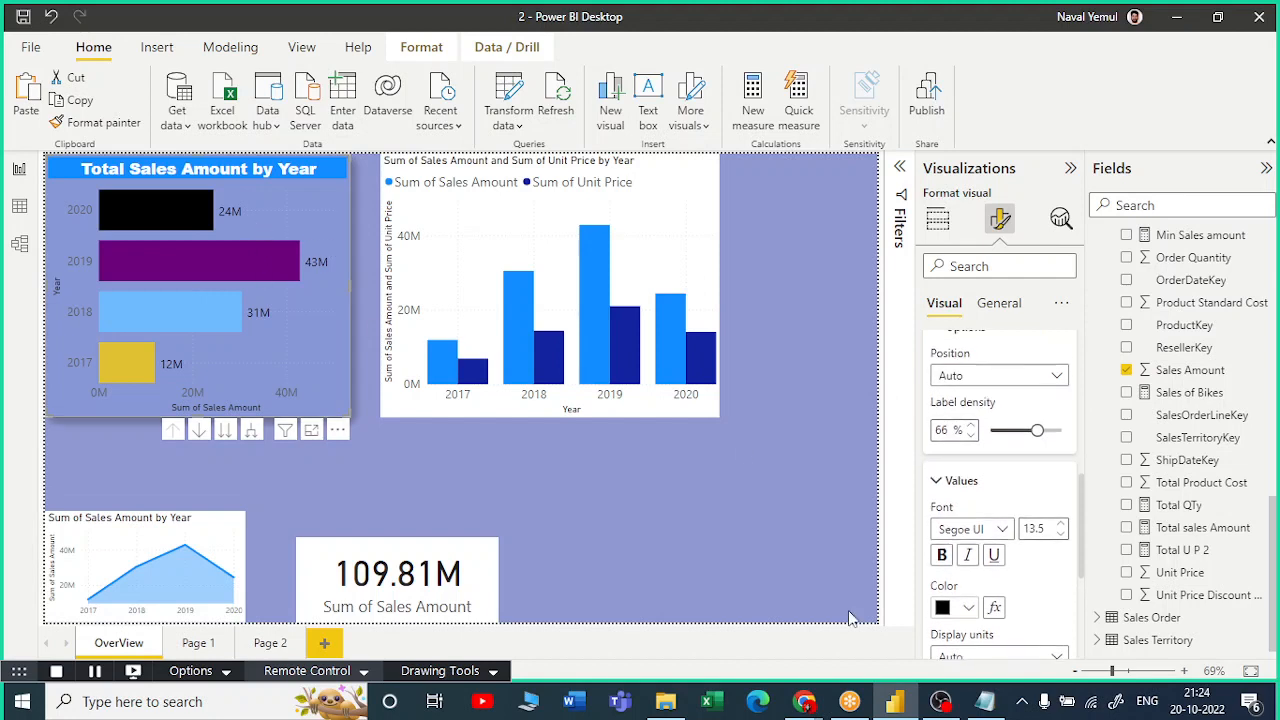
click(946, 481)
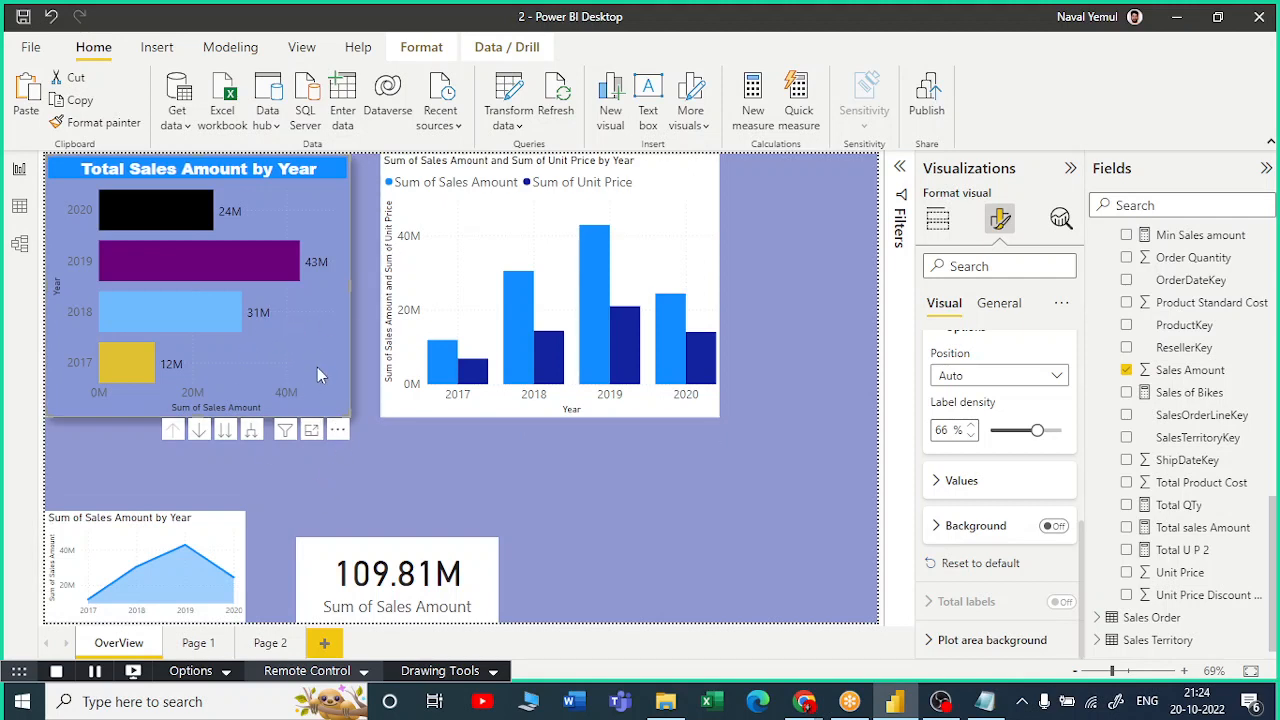
Copy the bar chart's formatting onto the clustered column chart with Format painter.
click(94, 123)
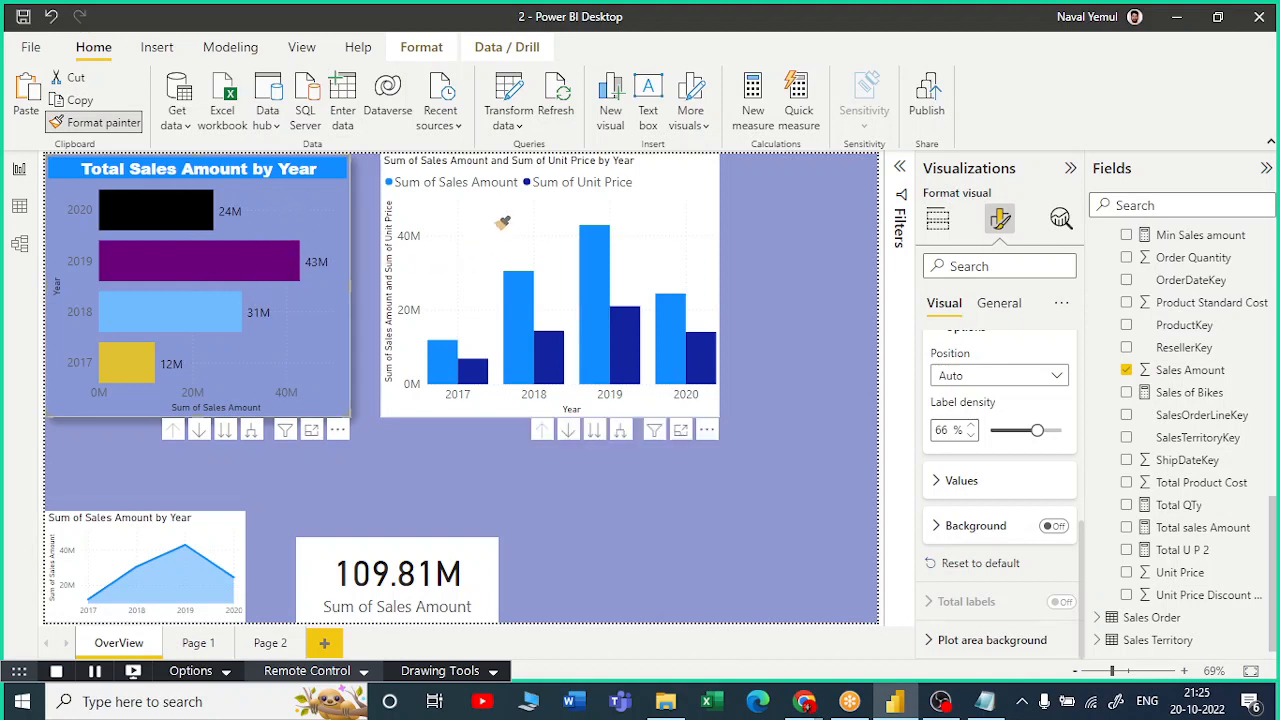
click(503, 218)
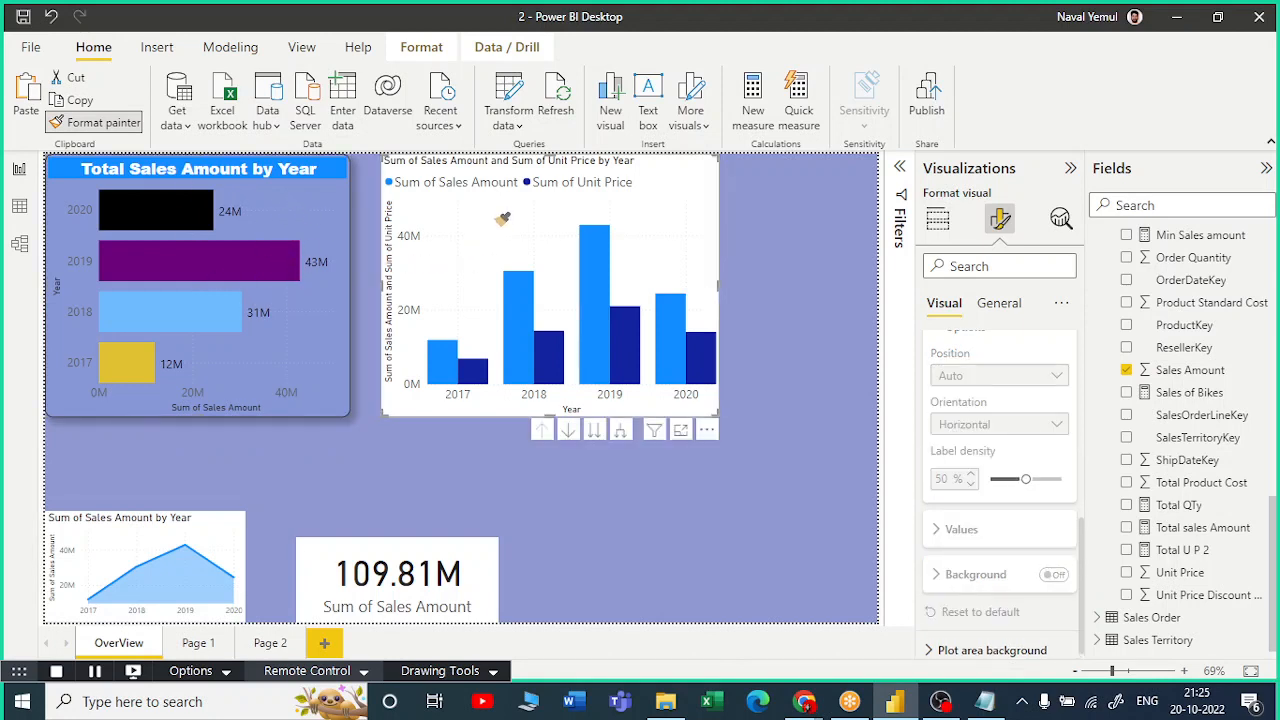